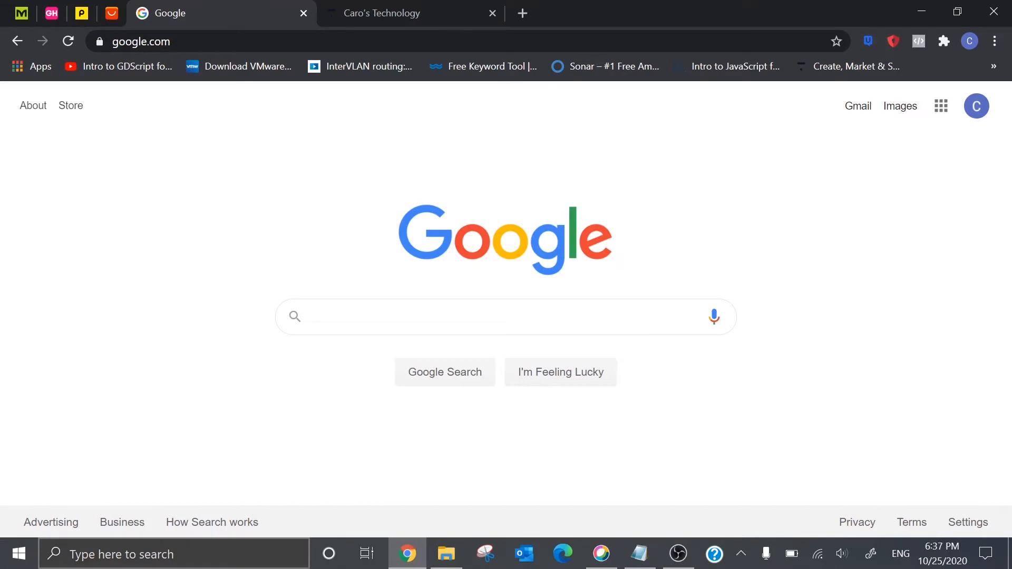
Step: Find Task Manager through Windows search, open it and maximize its window
left_click(151, 563)
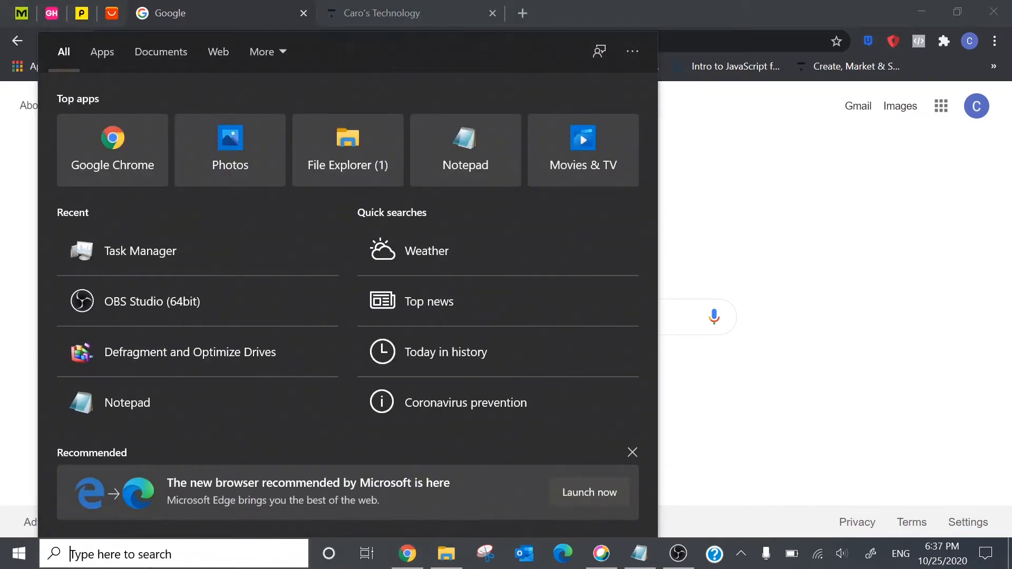
type("tas")
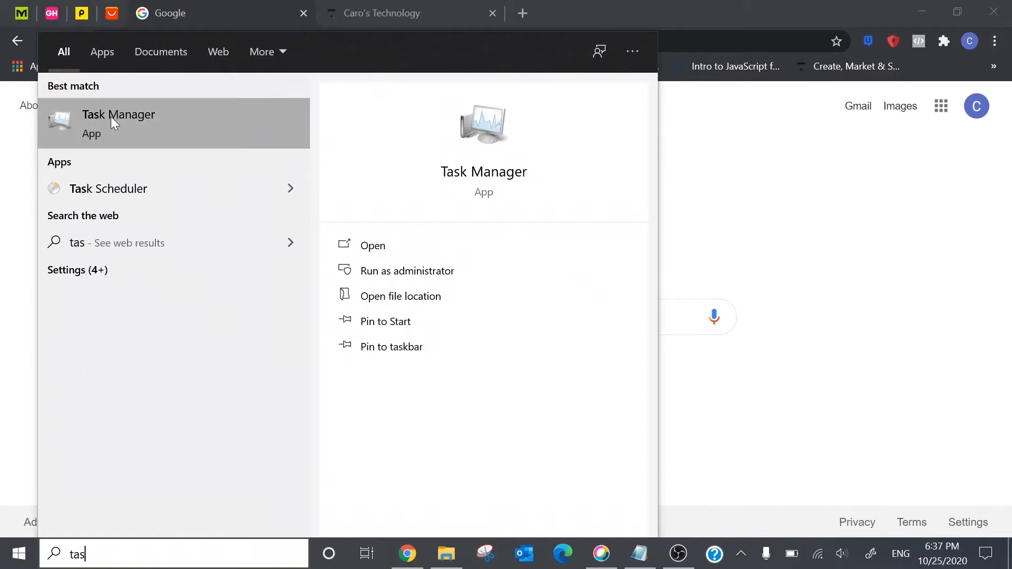
left_click(111, 116)
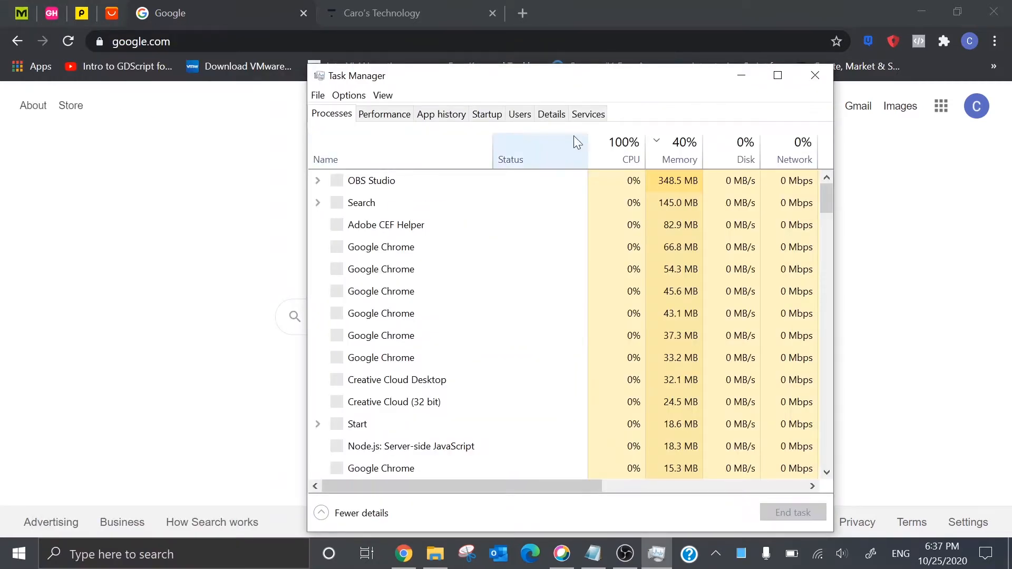
left_click(779, 75)
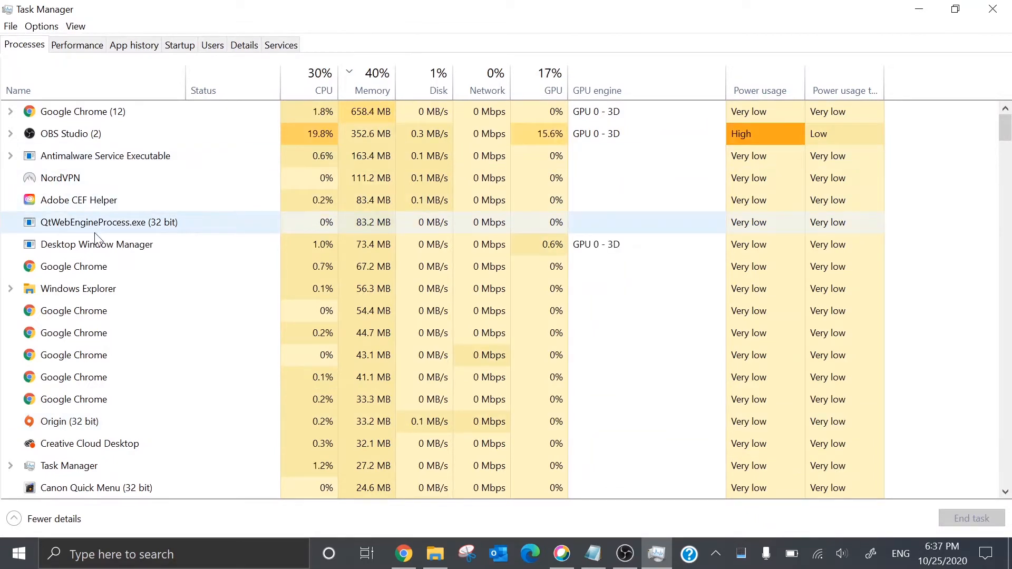
Step: Find the Webex Teams process in the list of running processes and end its task
scroll(94, 233, "down", 3)
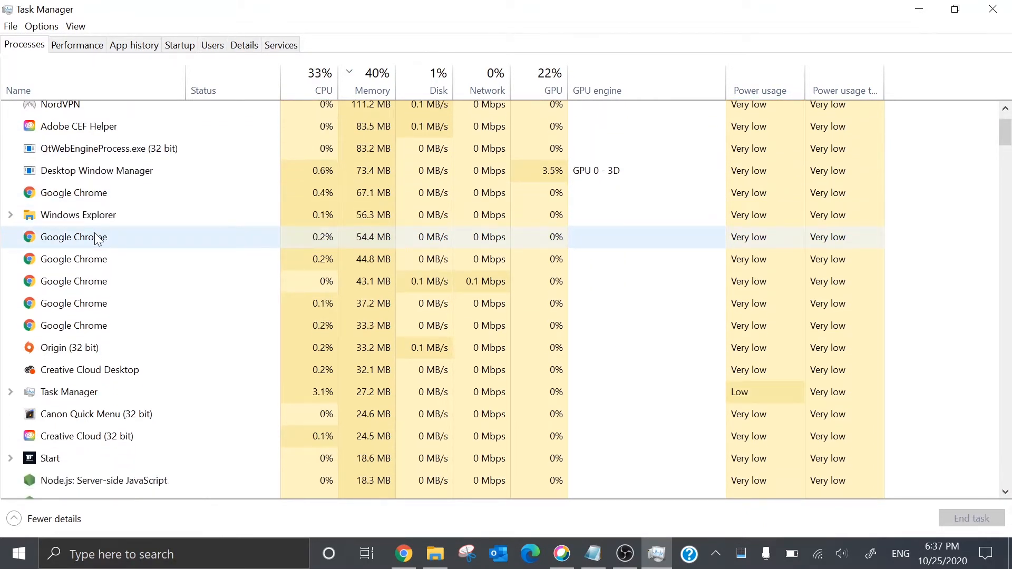
scroll(94, 233, "down", 1)
scroll(94, 233, "up", 4)
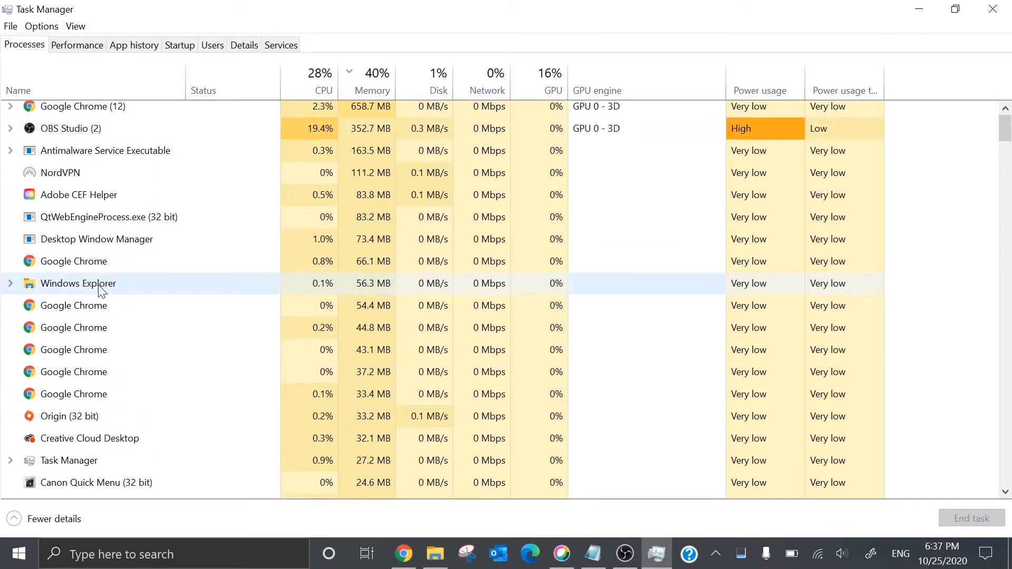
scroll(100, 290, "down", 1)
scroll(99, 291, "down", 2)
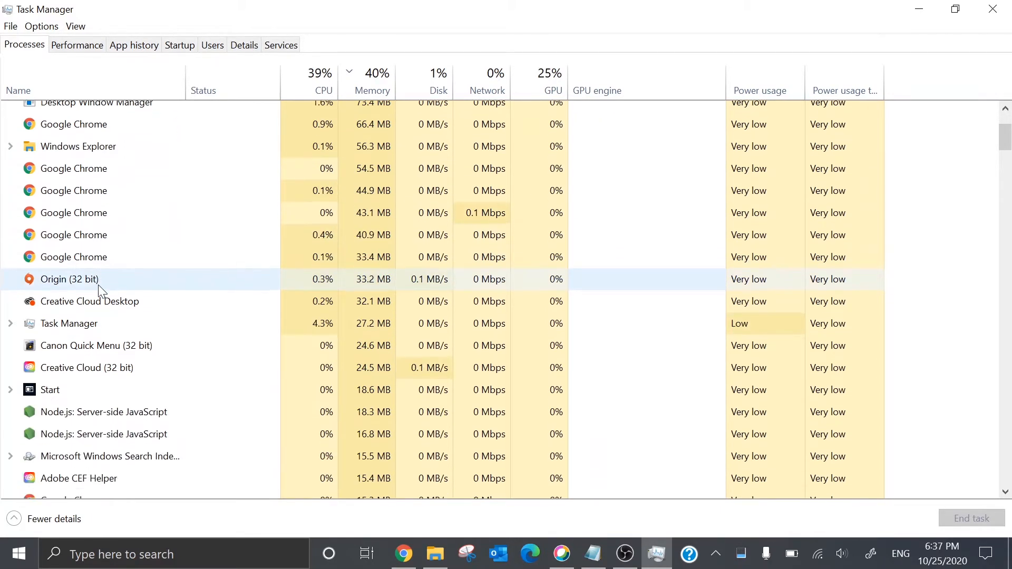
scroll(101, 293, "down", 3)
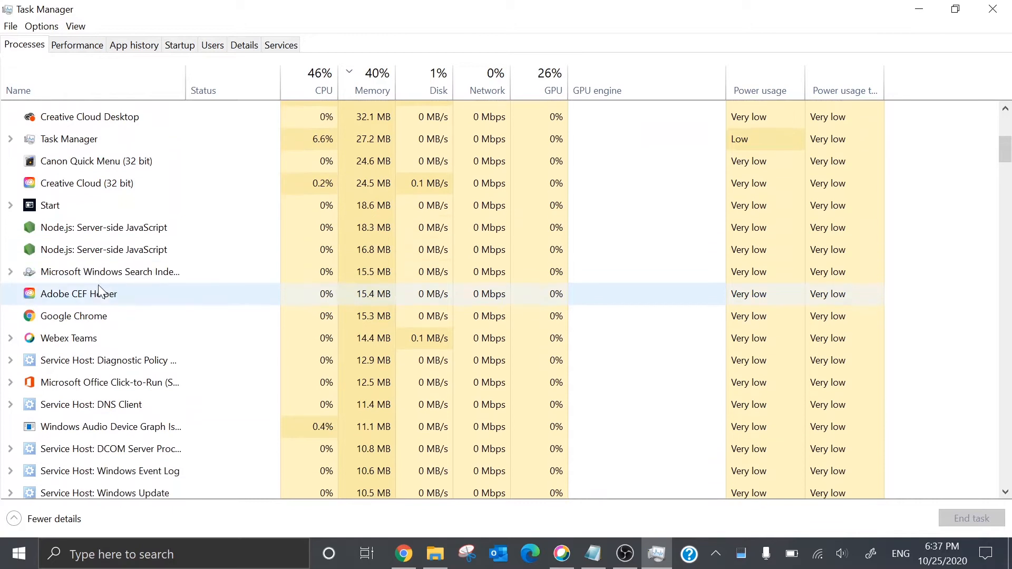
left_click(82, 338)
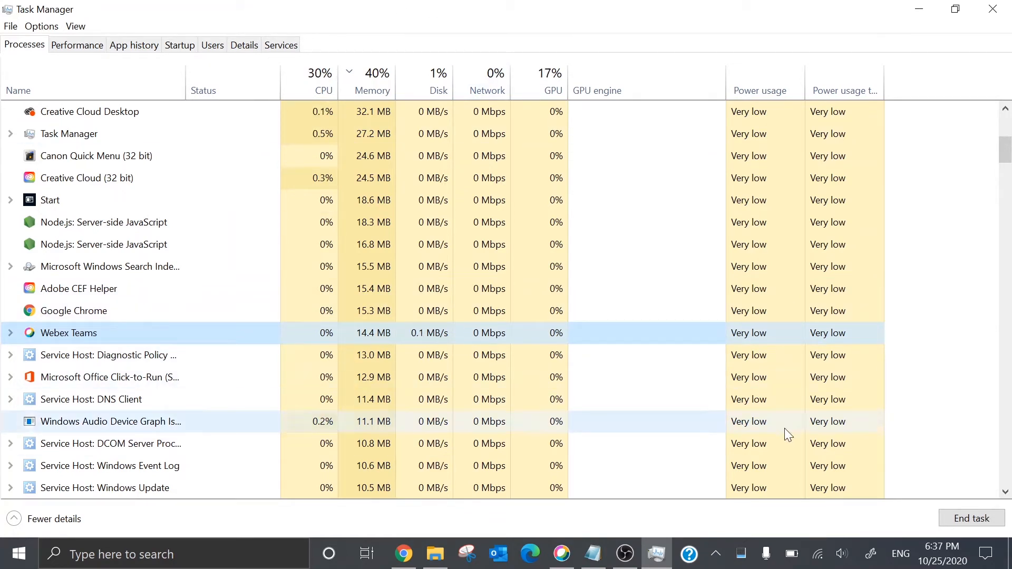
left_click(972, 519)
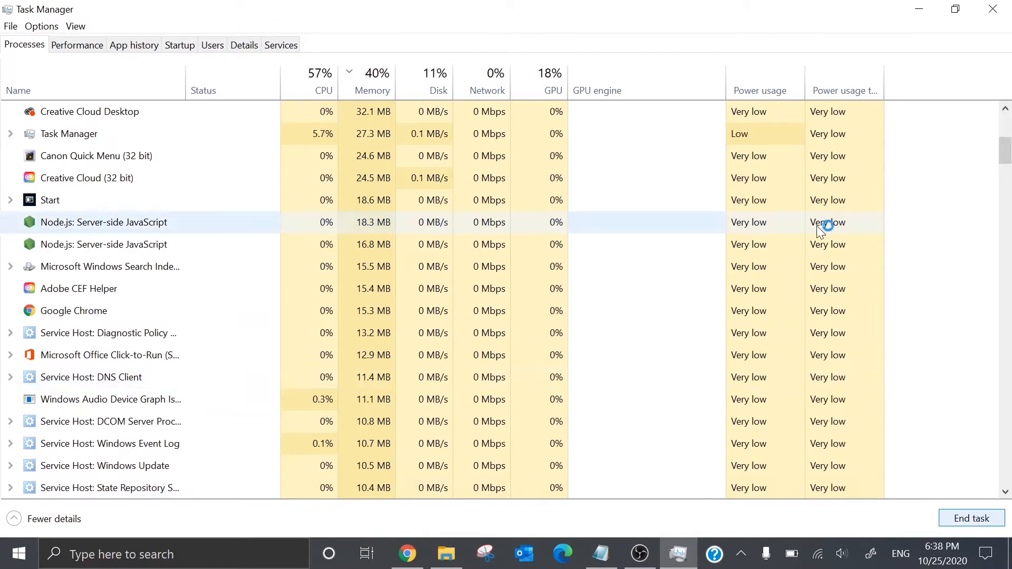
Step: Look through the remaining processes, and disable Origin in the list of startup programs
left_click_drag(1005, 153, 1001, 231)
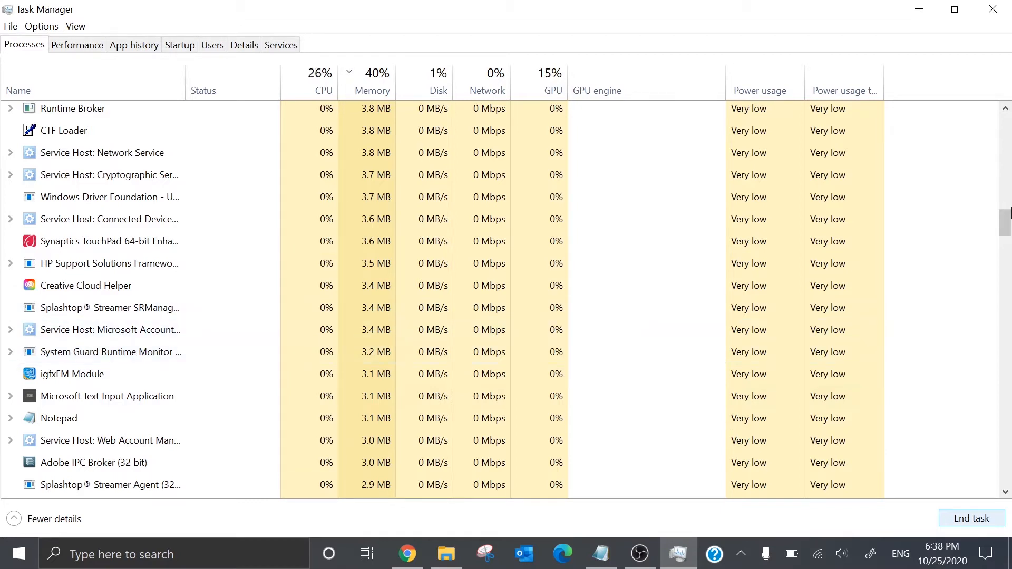
left_click_drag(1007, 227, 972, 507)
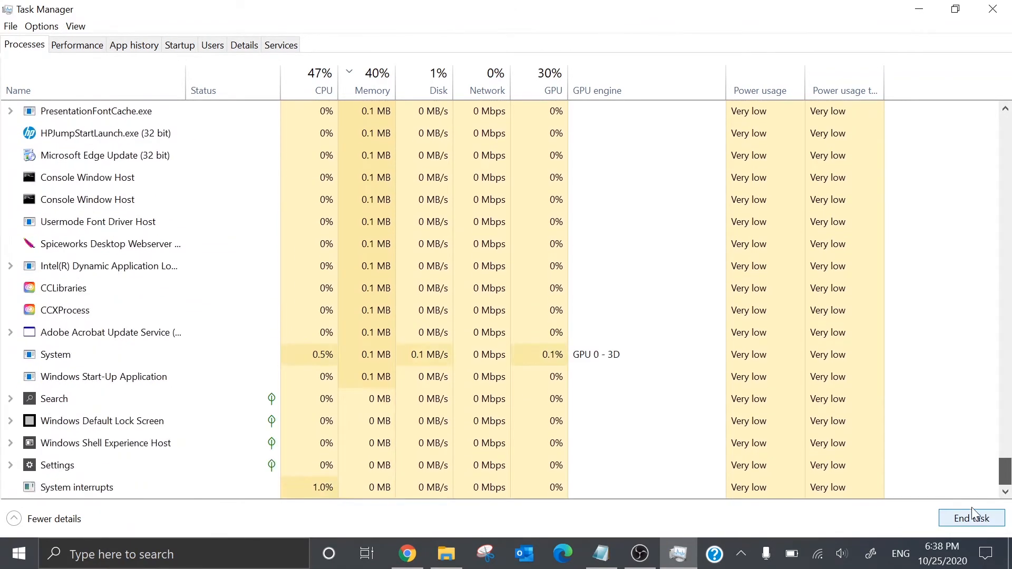
left_click_drag(992, 475, 994, 110)
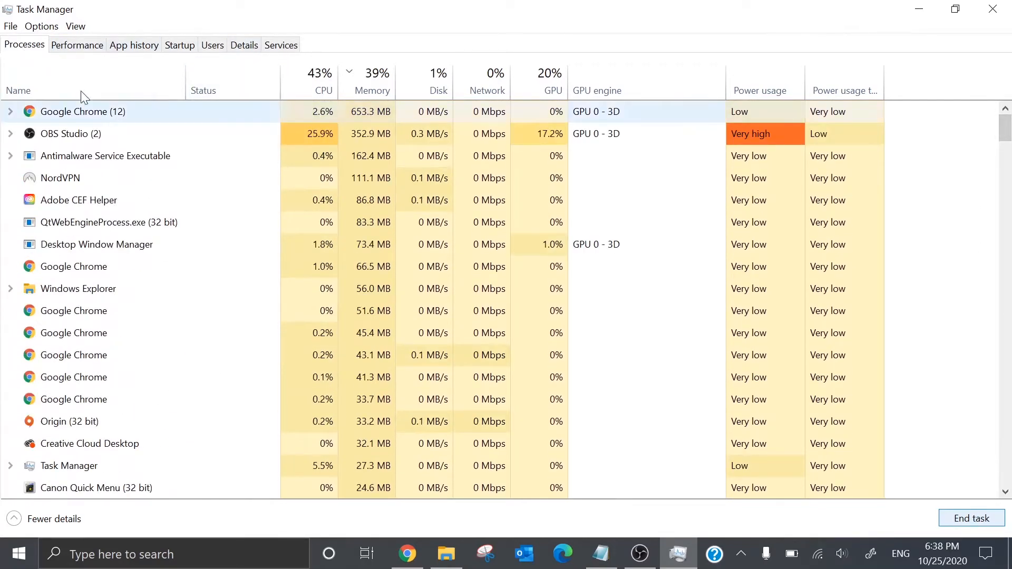
left_click(134, 45)
left_click(179, 47)
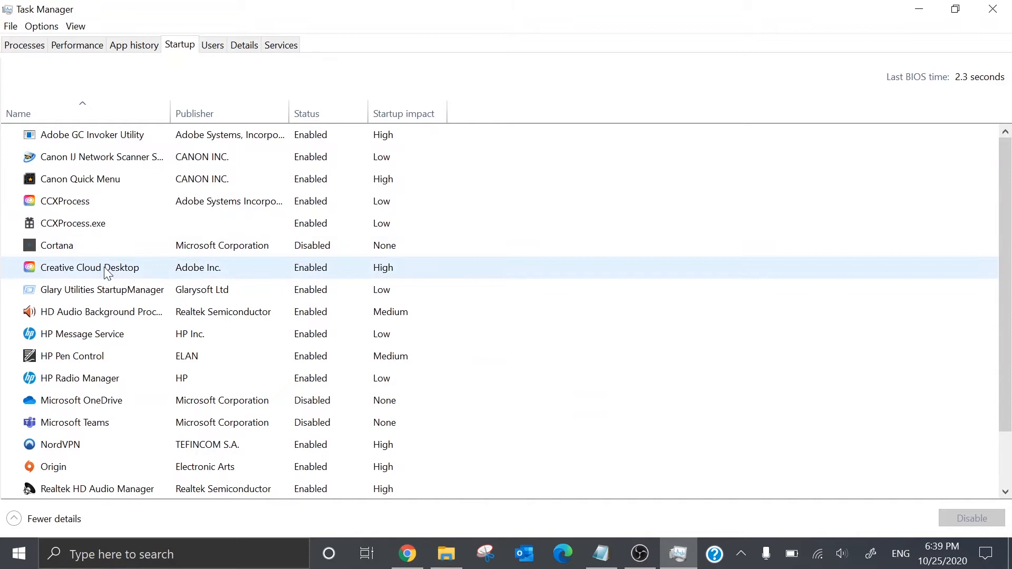
scroll(107, 272, "down", 3)
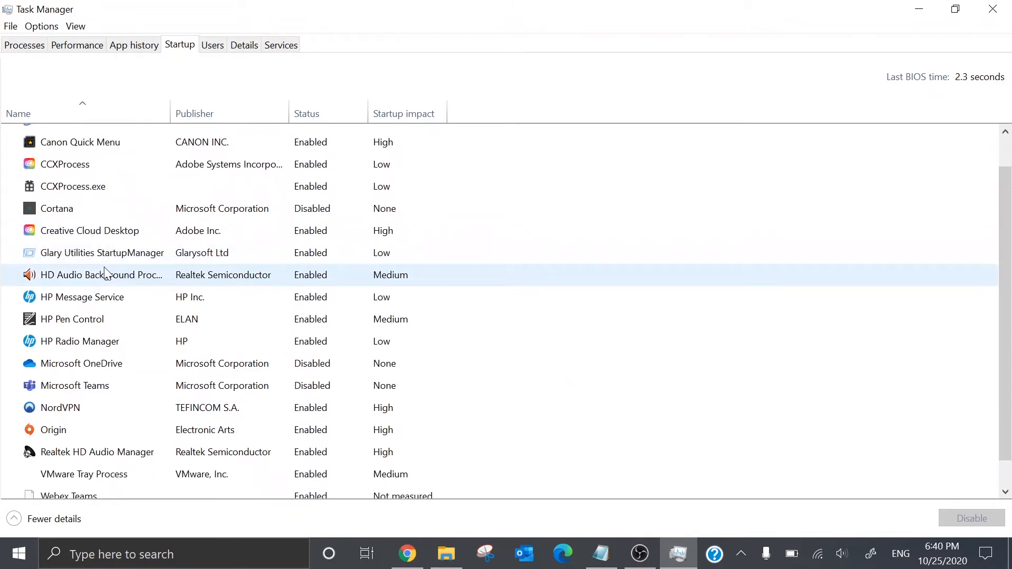
left_click(118, 363)
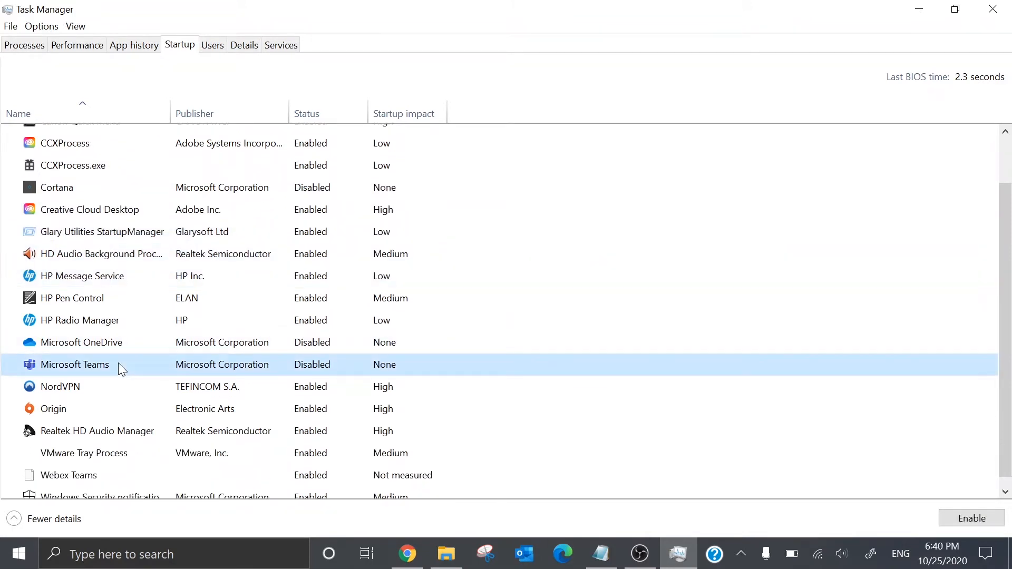
scroll(255, 325, "down", 1)
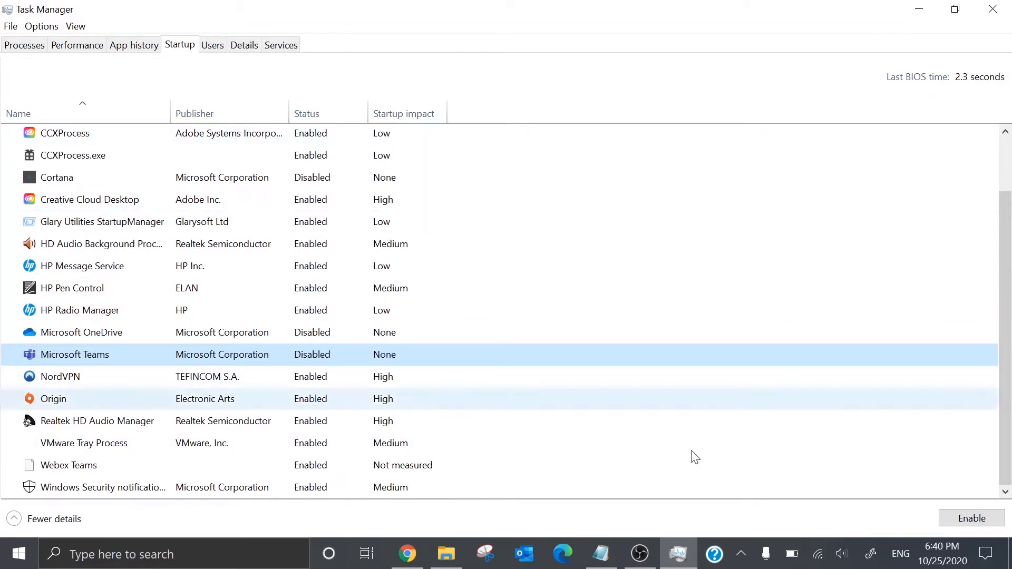
left_click(81, 402)
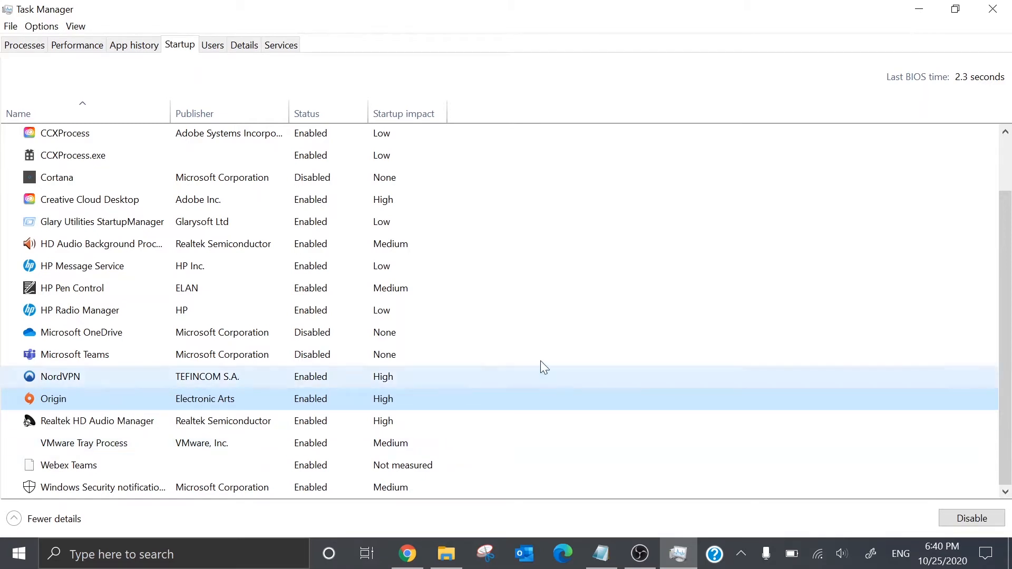
left_click(975, 521)
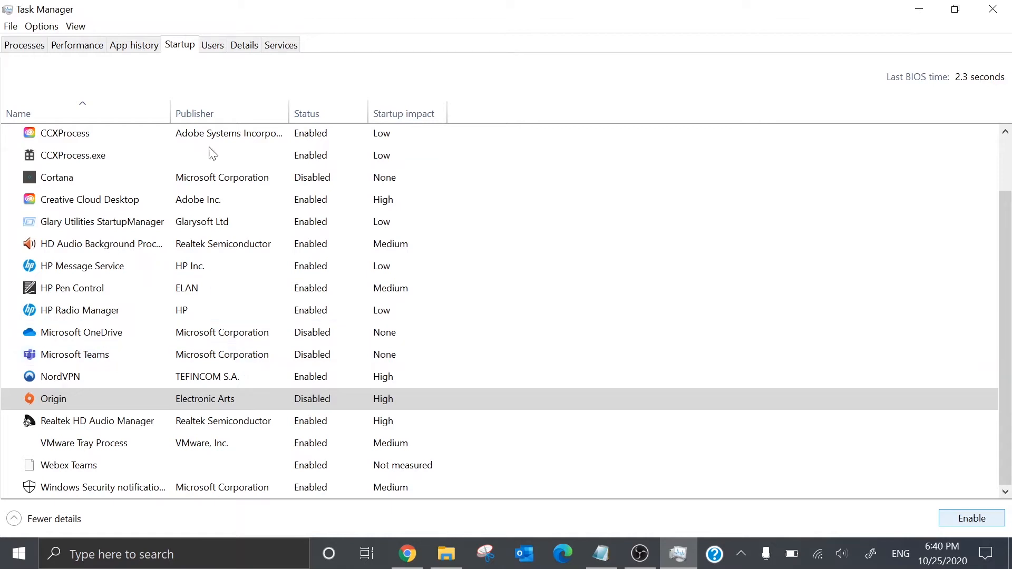
Step: Examine the users, process details and Windows services listed in Task Manager
left_click(211, 47)
left_click(244, 46)
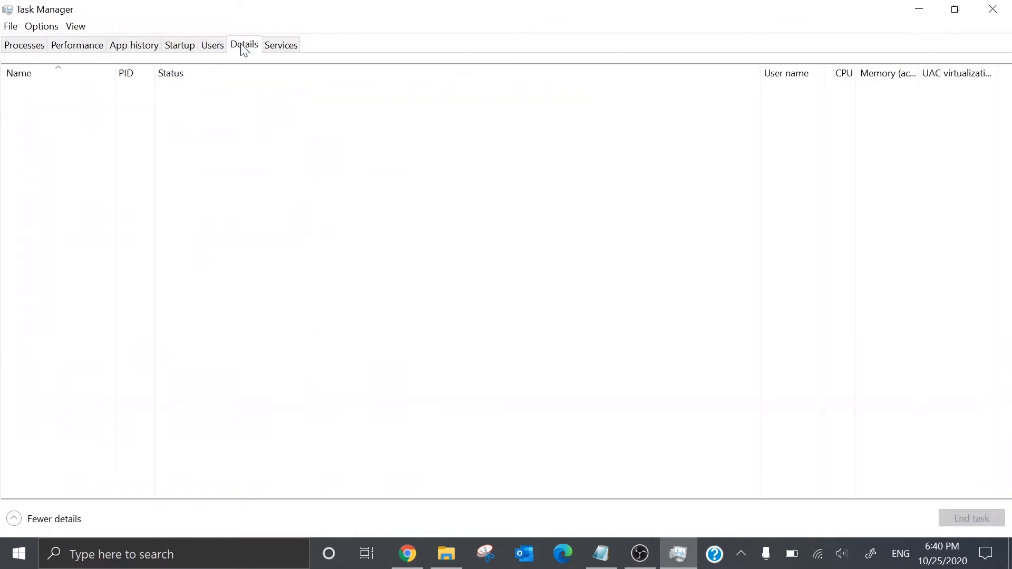
left_click(274, 47)
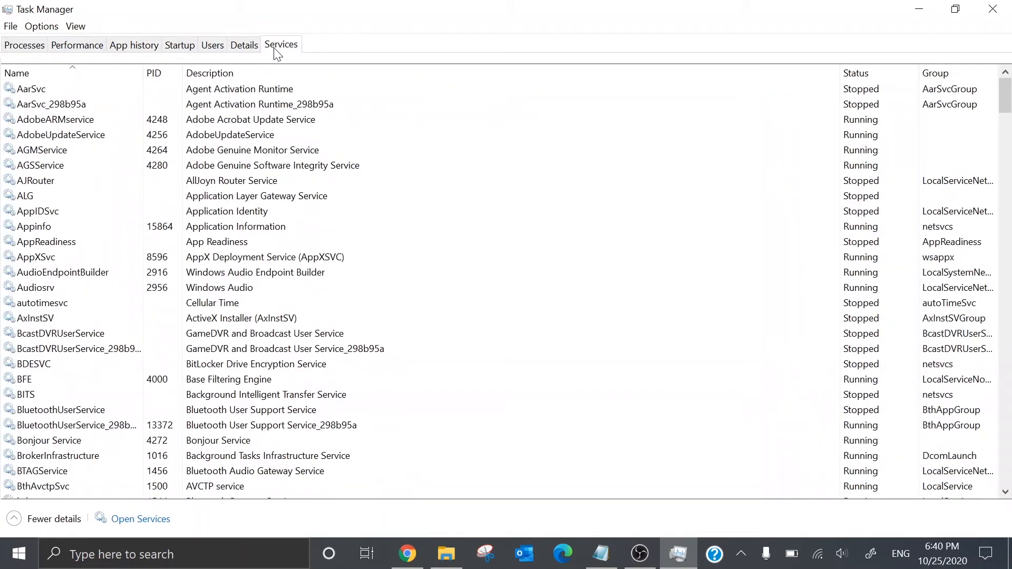
scroll(255, 459, "down", 15)
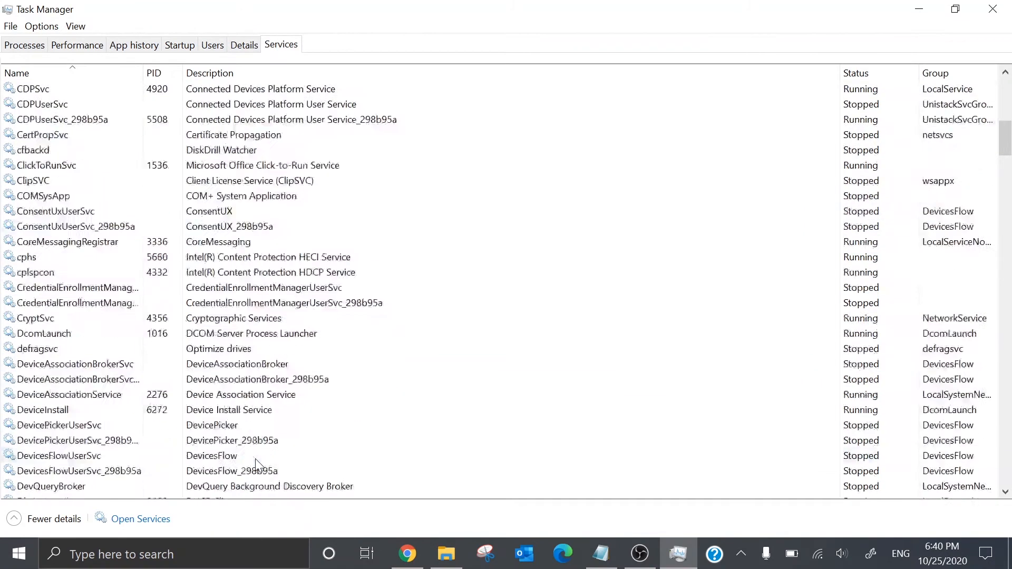
scroll(255, 459, "down", 15)
scroll(255, 459, "up", 20)
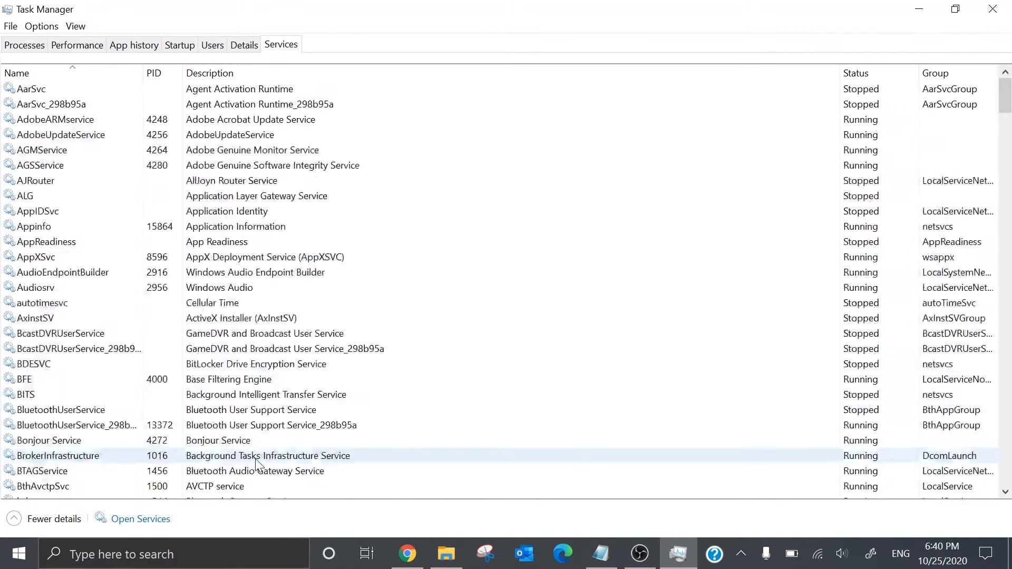
Step: Recheck the running processes and startup programs, and close Task Manager
left_click(23, 45)
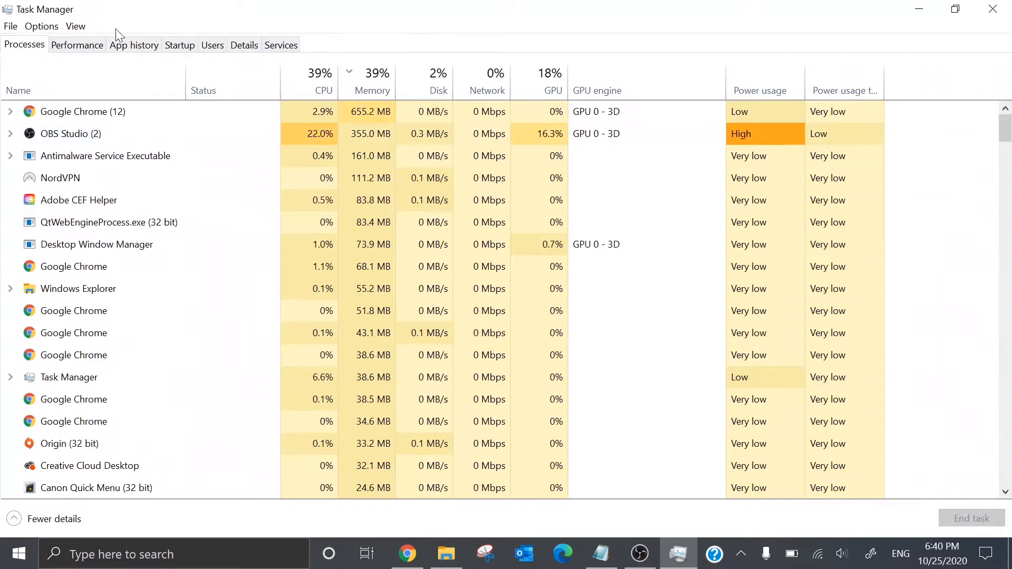
left_click(173, 46)
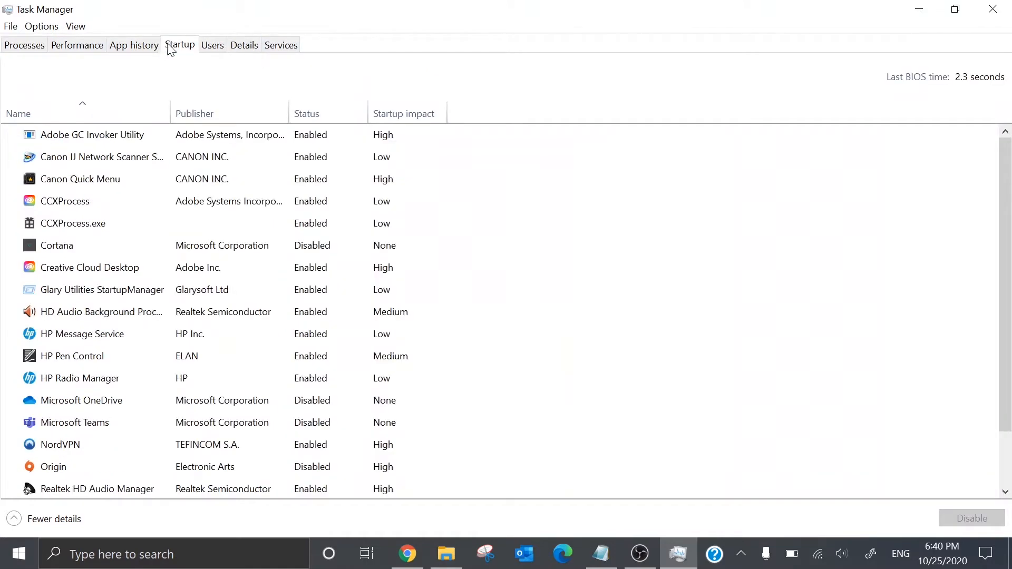
left_click(21, 47)
left_click(38, 29)
left_click(39, 40)
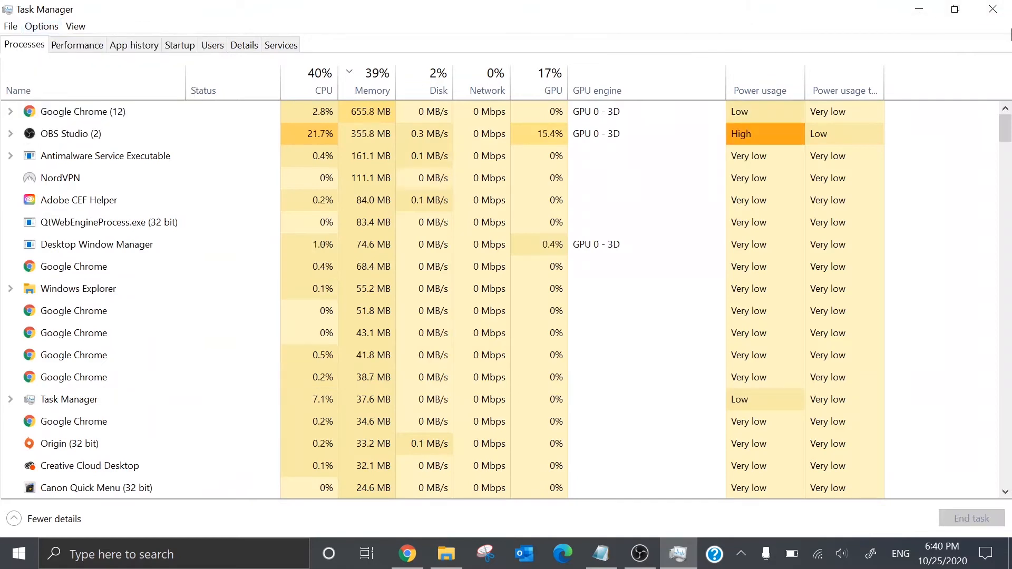
left_click(1001, 9)
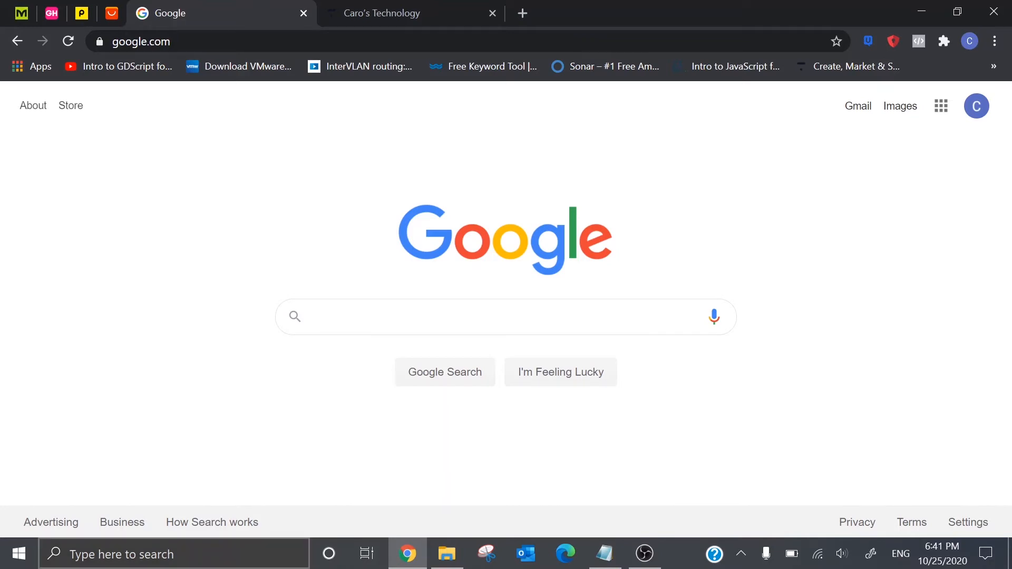
Step: Search Windows for "comp" and open the computer result to show the drives in This PC
left_click(132, 554)
type("ha")
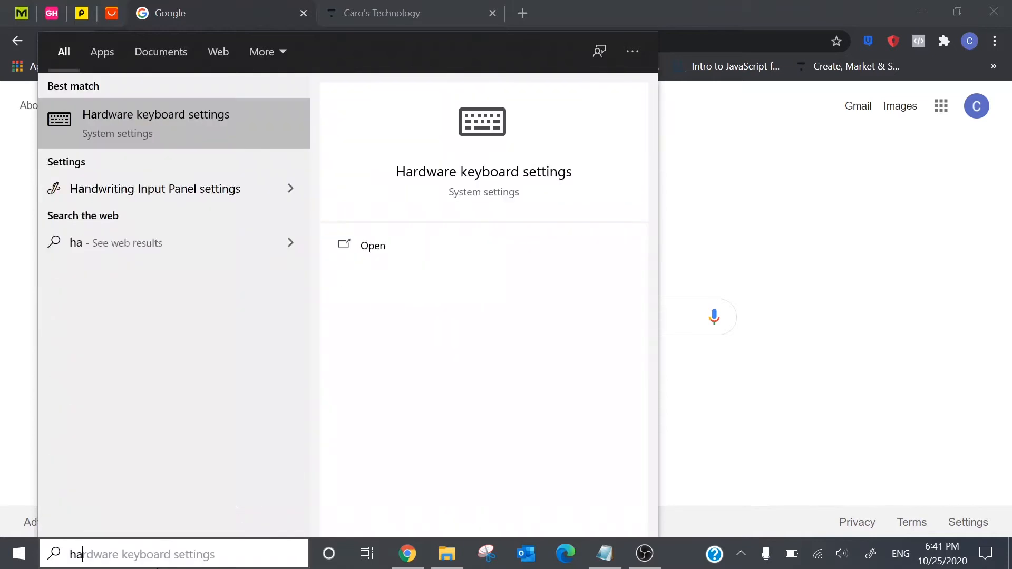
type("rd")
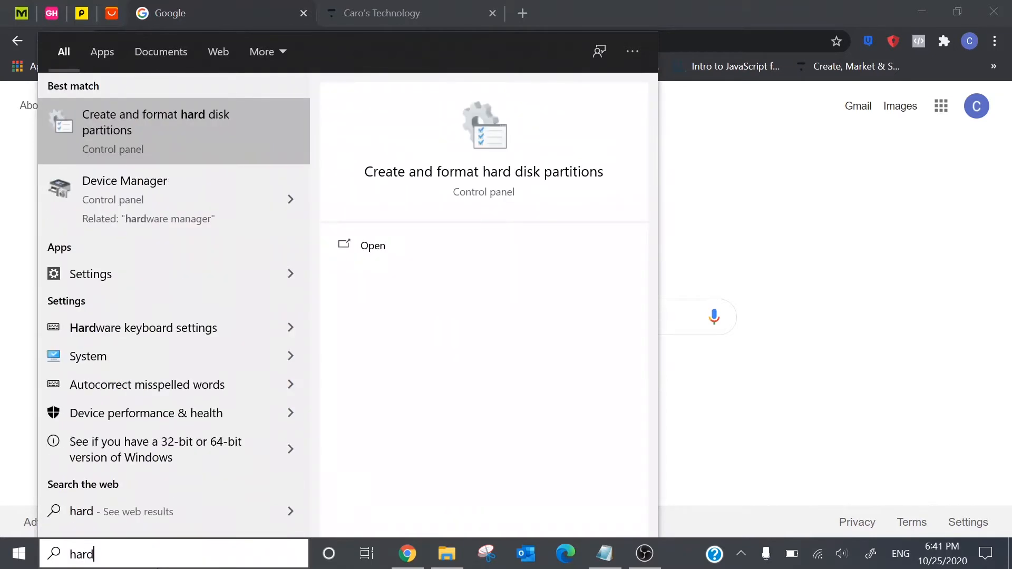
key("BackSpace")
key("BackSpace")
key("BackSpace")
key("BackSpace")
type("comp")
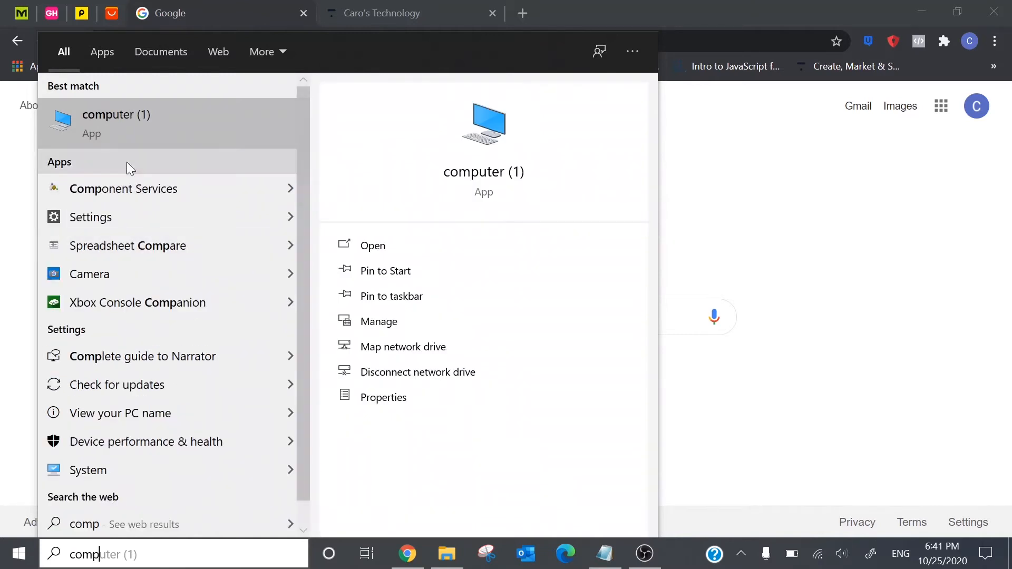
left_click(128, 130)
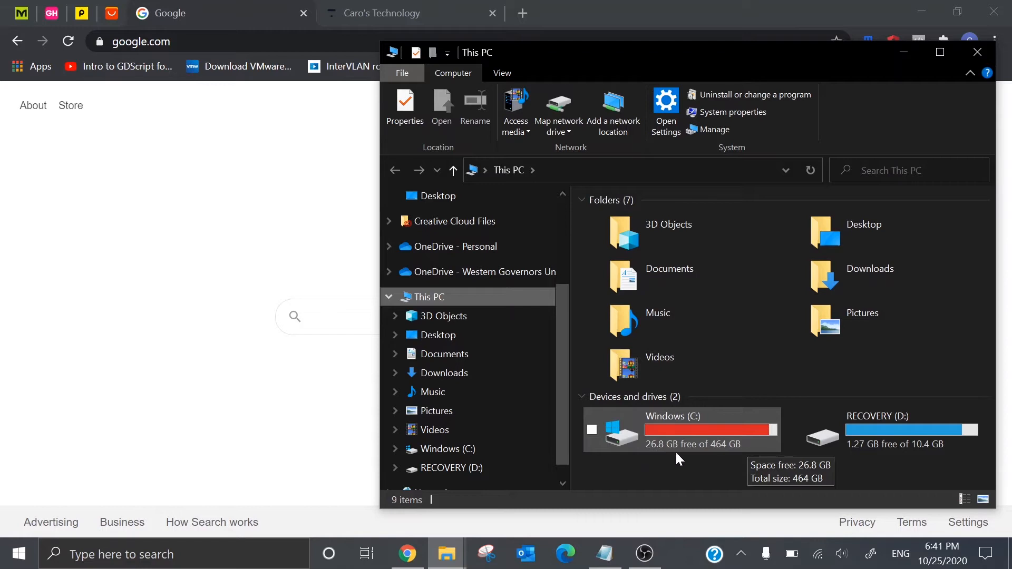
Step: Open the Windows (C:) drive and look through its folders and files
double_click(713, 418)
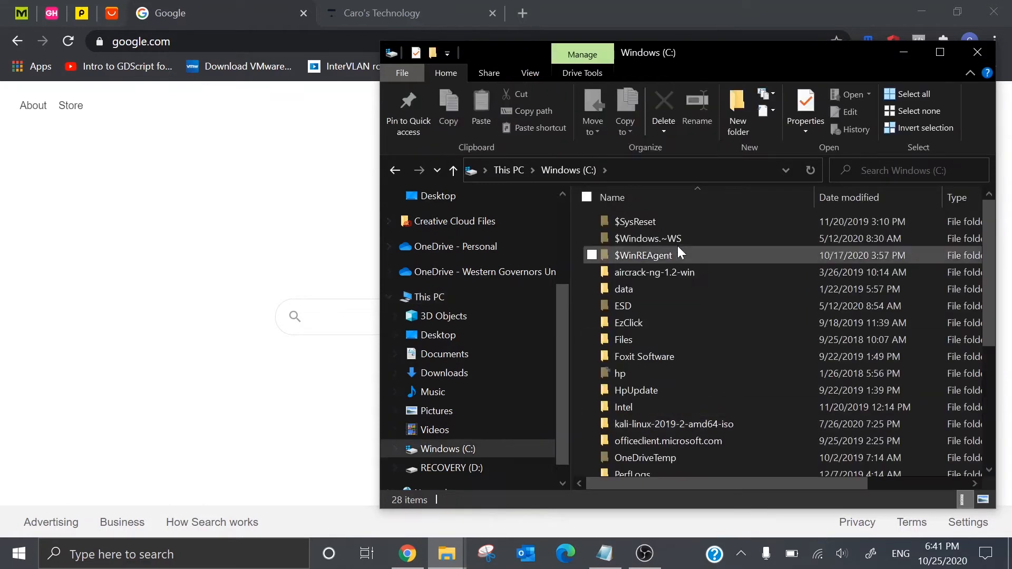
scroll(622, 352, "down", 1)
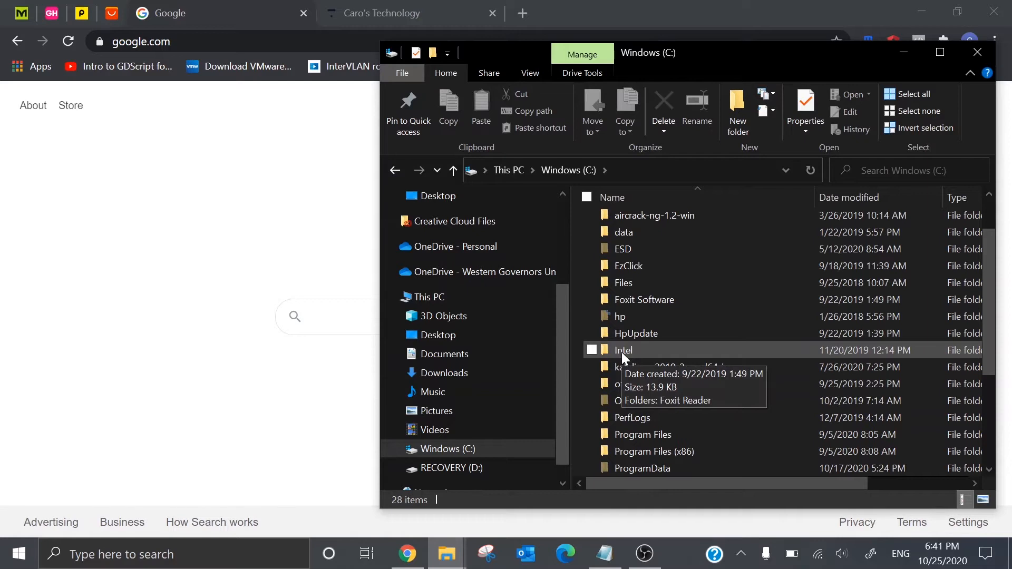
scroll(687, 404, "down", 2)
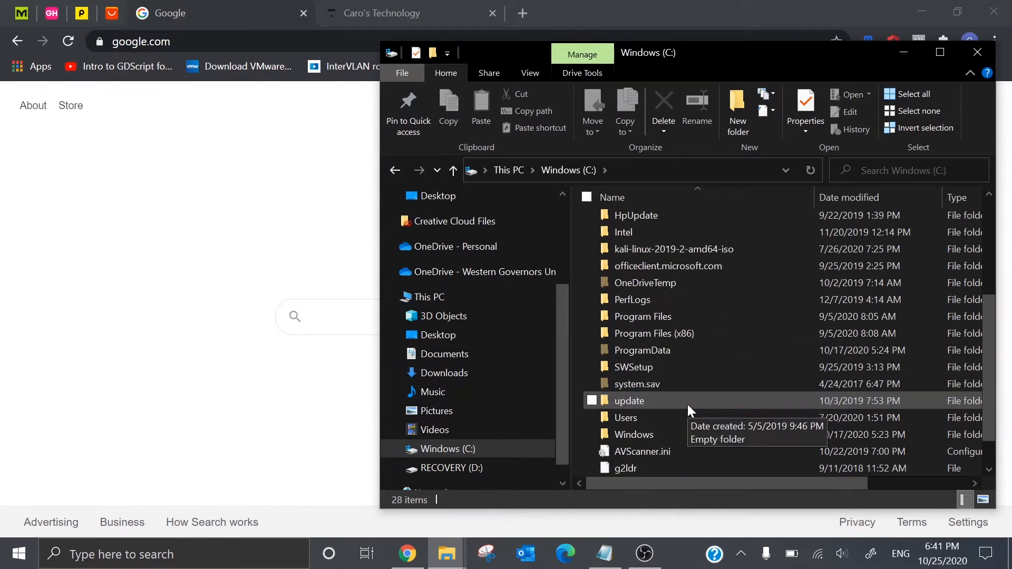
scroll(688, 404, "down", 1)
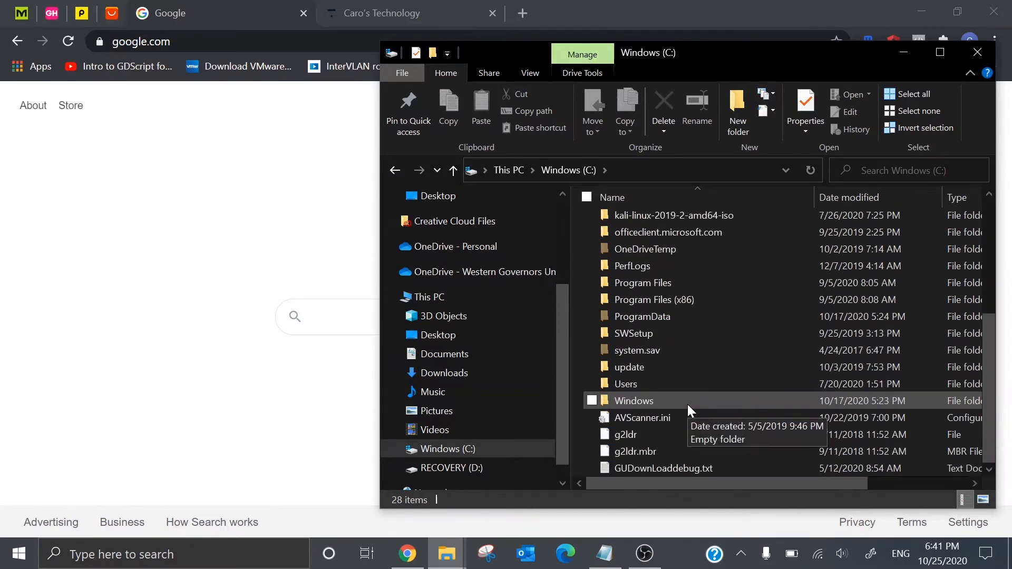
Step: Open the Program Files folder on the Windows (C:) drive and look through the program folders it contains
scroll(688, 404, "up", 4)
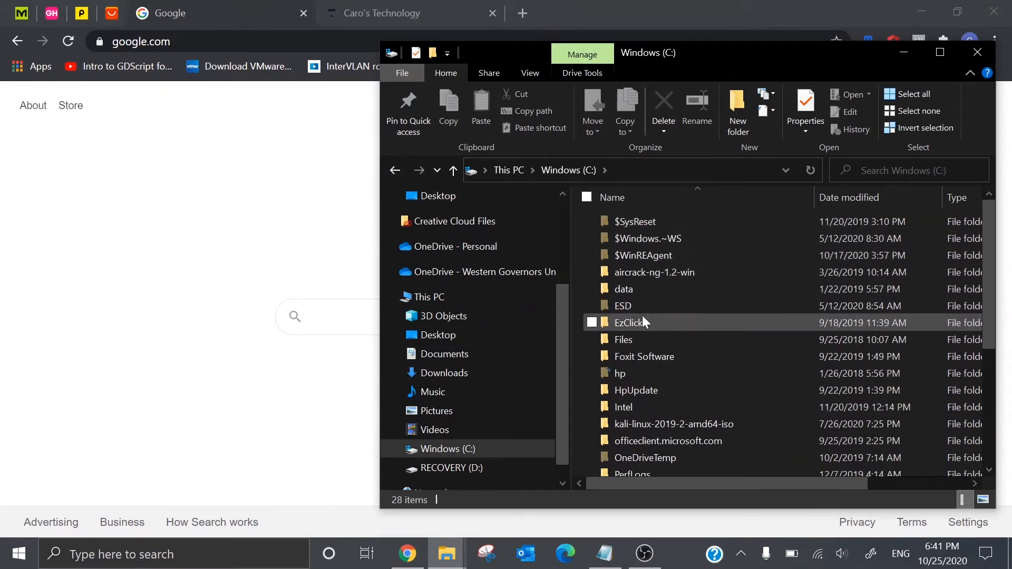
scroll(643, 320, "down", 3)
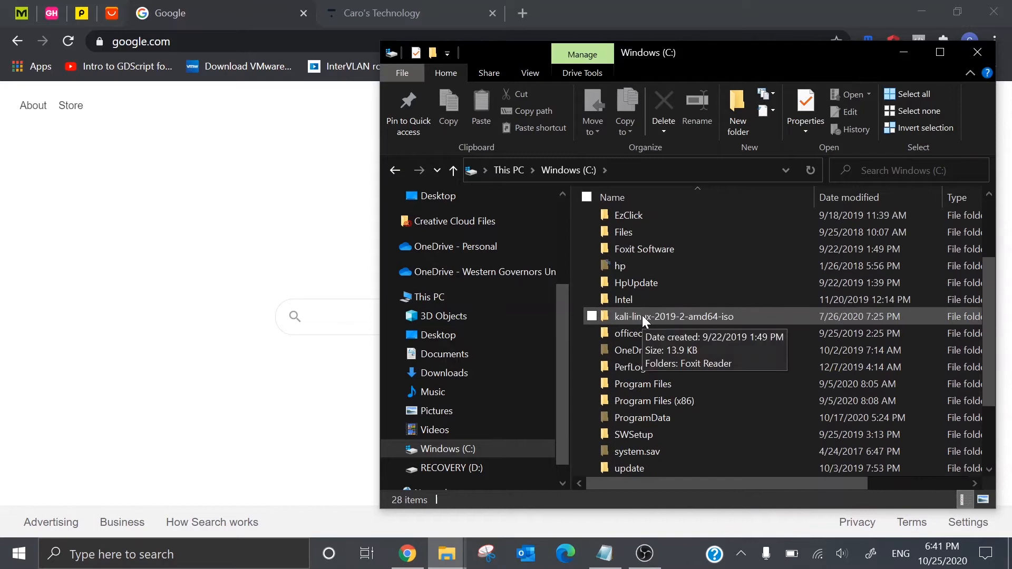
scroll(643, 316, "down", 1)
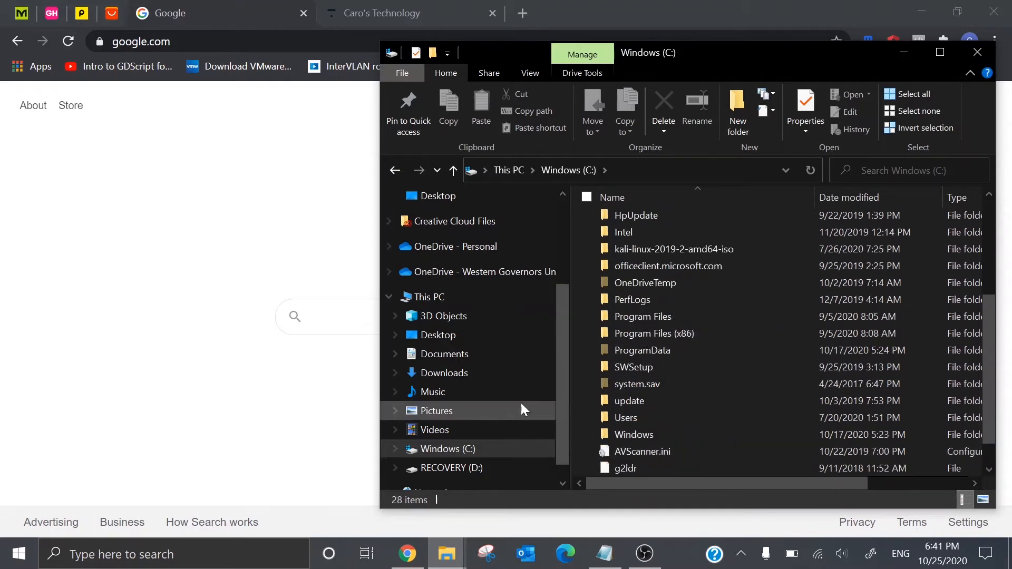
scroll(681, 394, "down", 1)
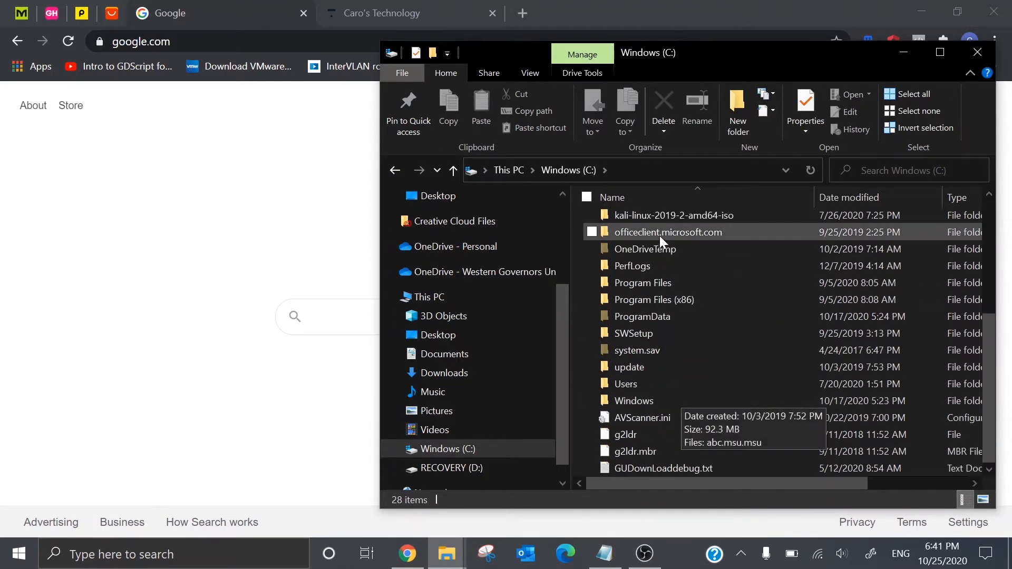
double_click(660, 280)
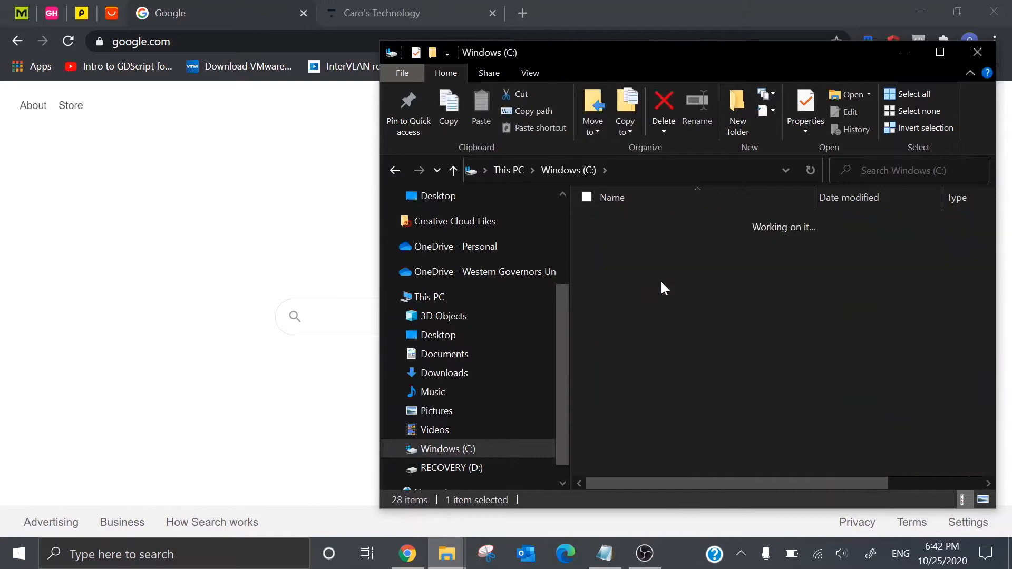
scroll(659, 252, "down", 4)
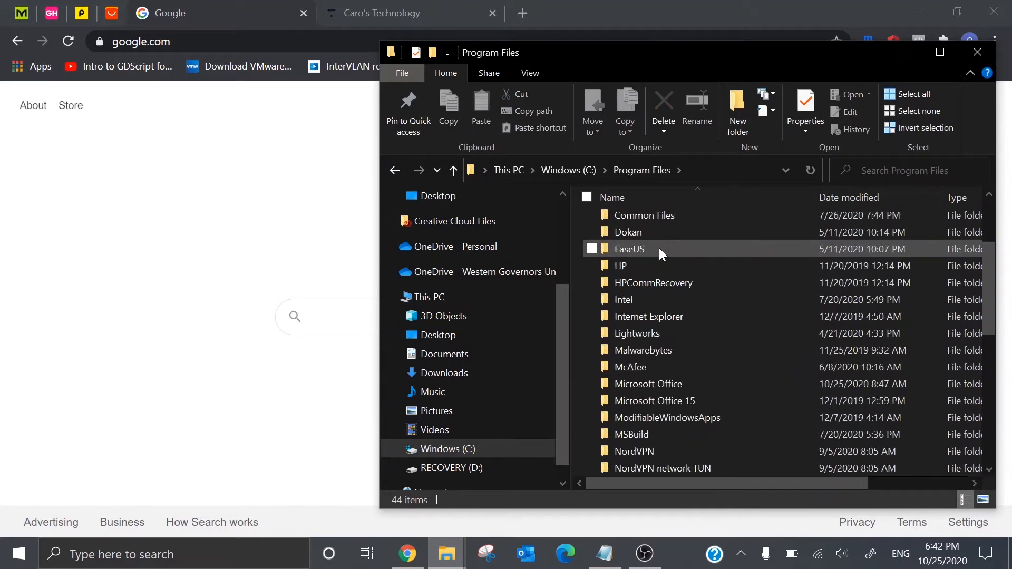
scroll(659, 252, "down", 4)
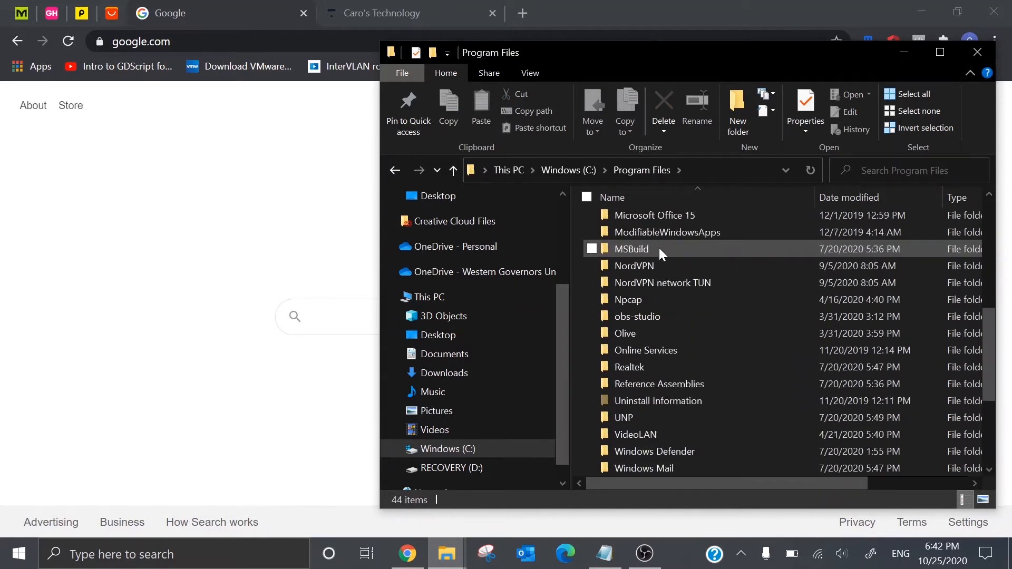
scroll(659, 252, "down", 1)
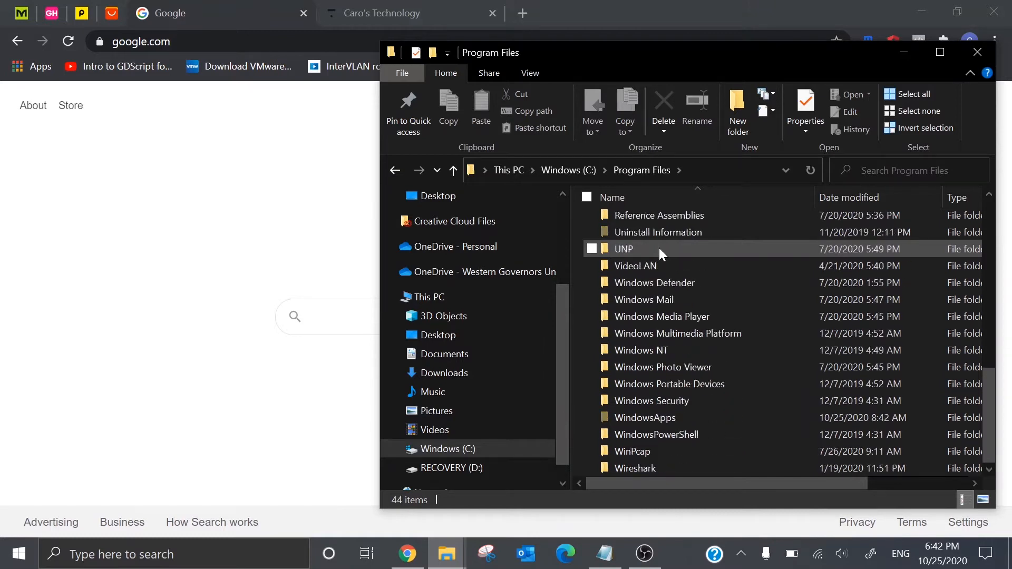
scroll(659, 248, "up", 9)
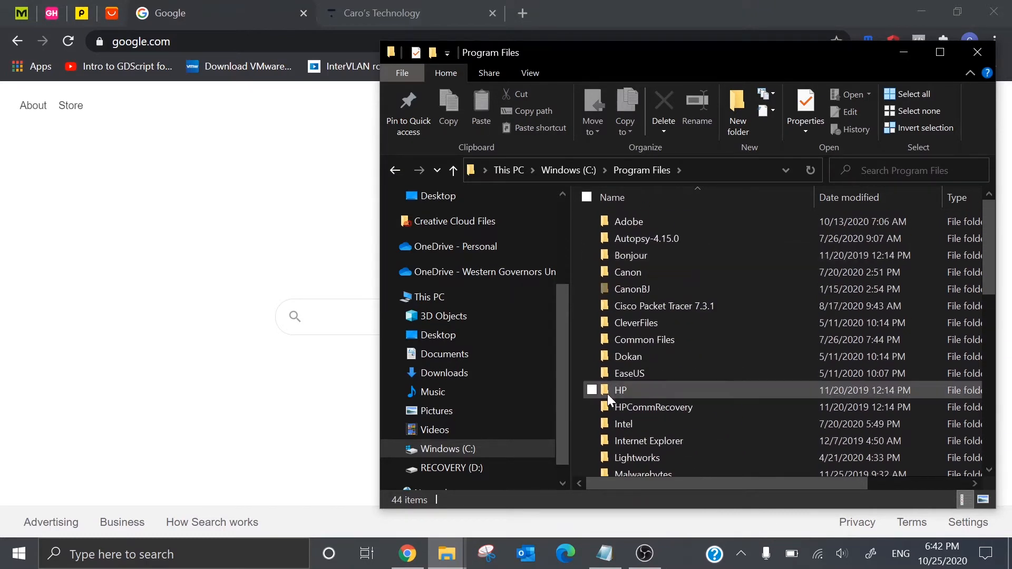
scroll(605, 407, "down", 5)
scroll(604, 406, "down", 1)
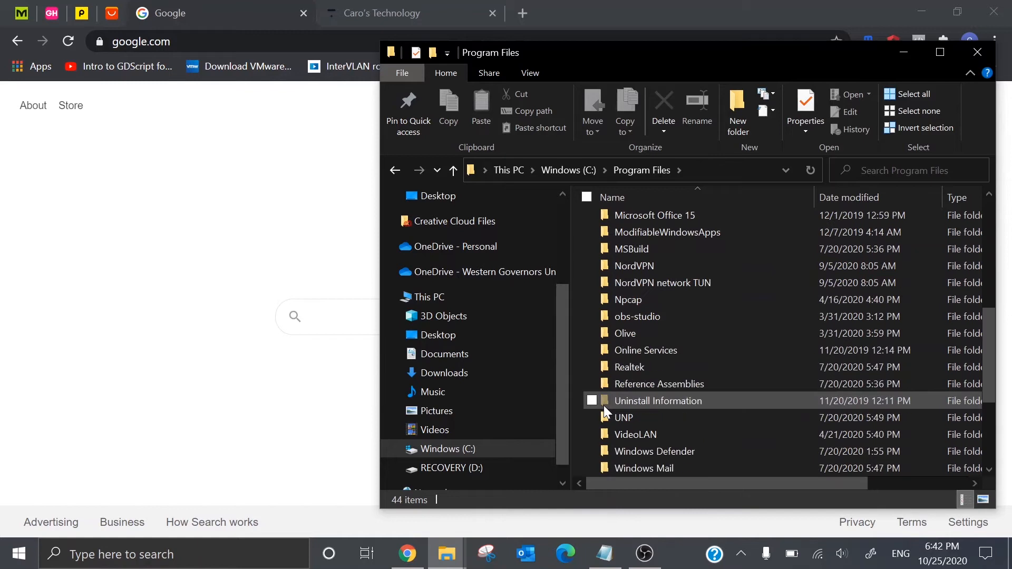
Step: Return to the Windows (C:) drive, open the Windows folder and examine its system folders and files
left_click(393, 170)
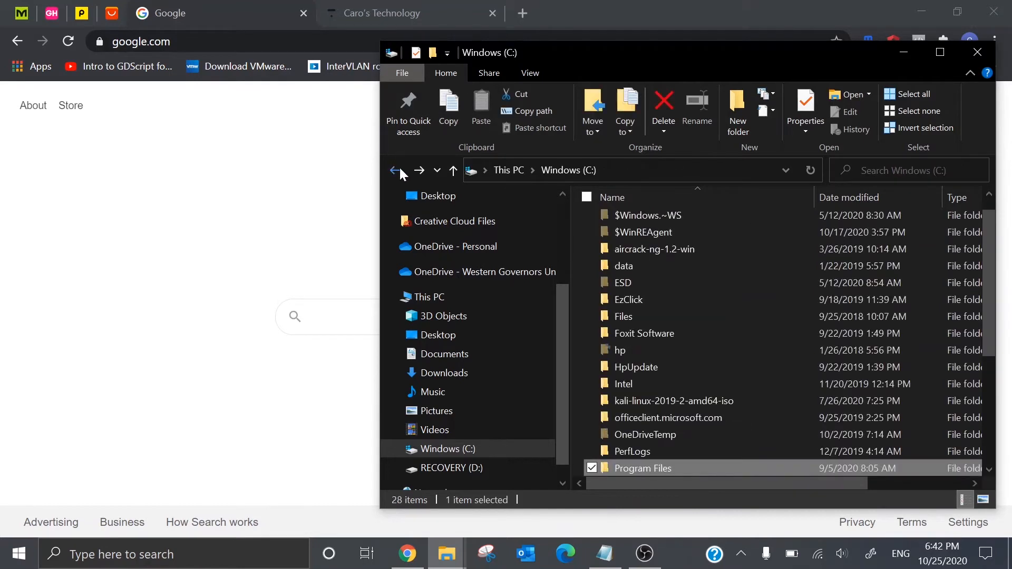
scroll(651, 436, "down", 1)
scroll(651, 435, "down", 1)
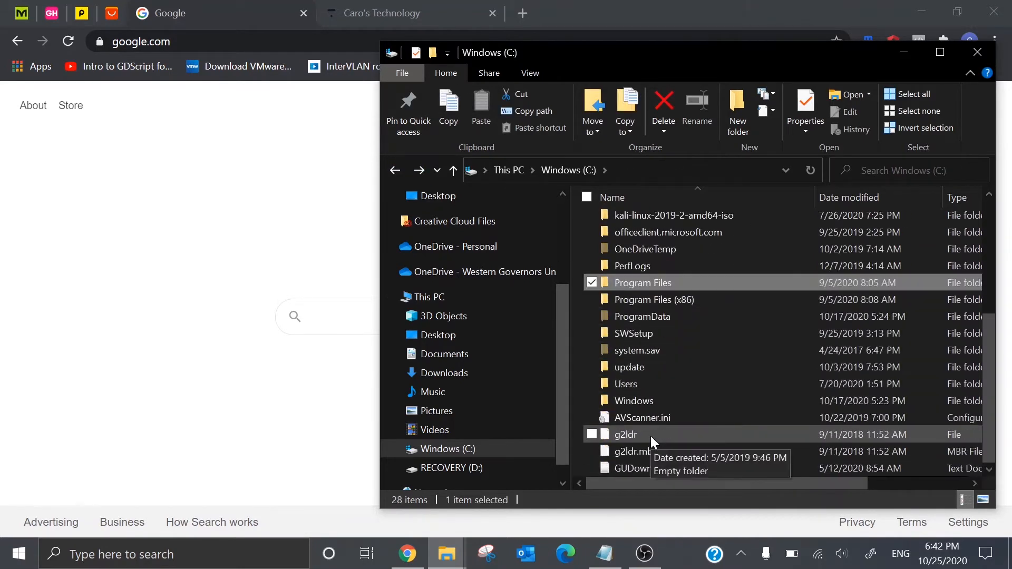
double_click(650, 400)
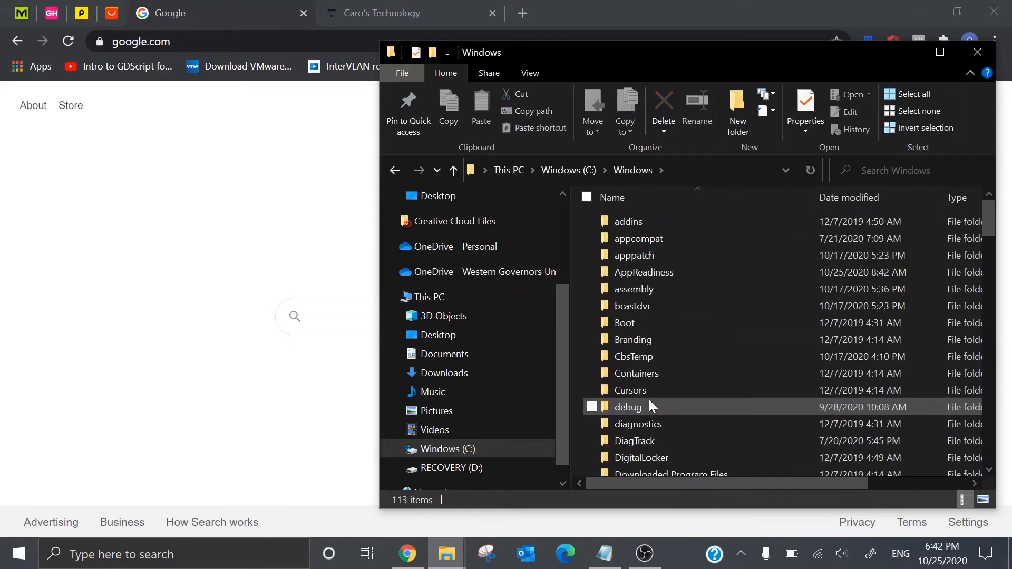
scroll(703, 304, "down", 1)
scroll(702, 299, "down", 6)
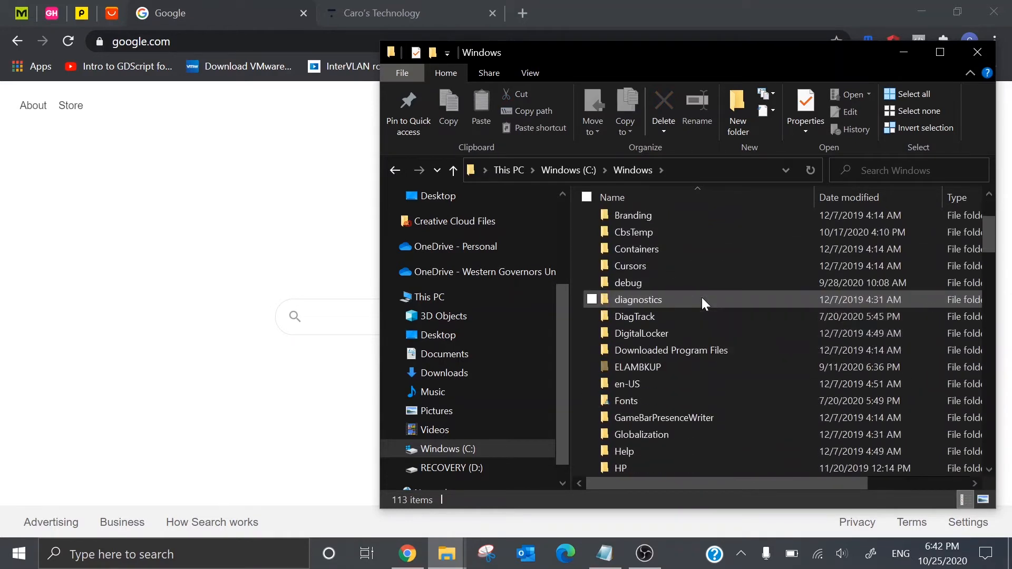
scroll(702, 300, "down", 8)
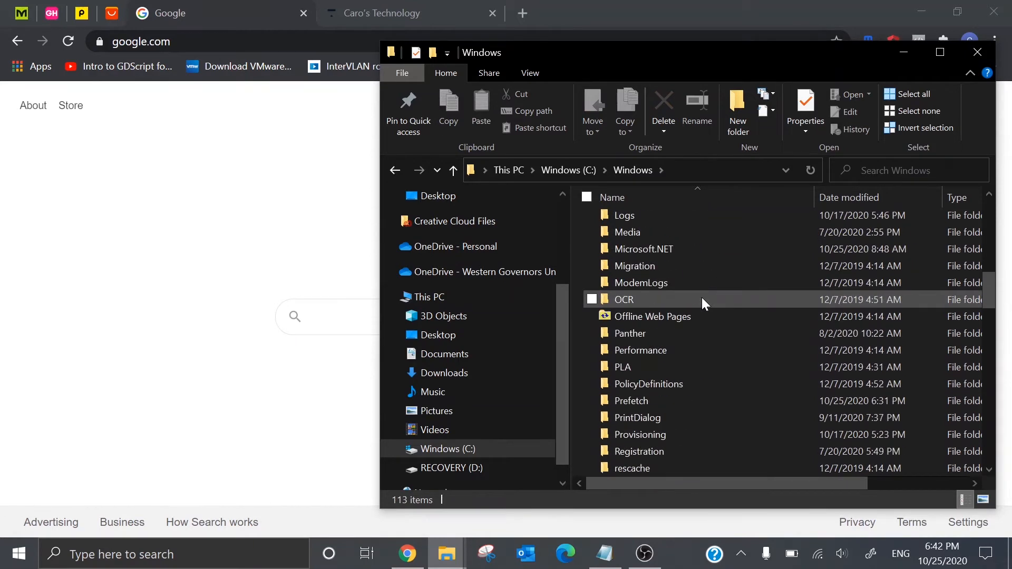
scroll(701, 299, "down", 8)
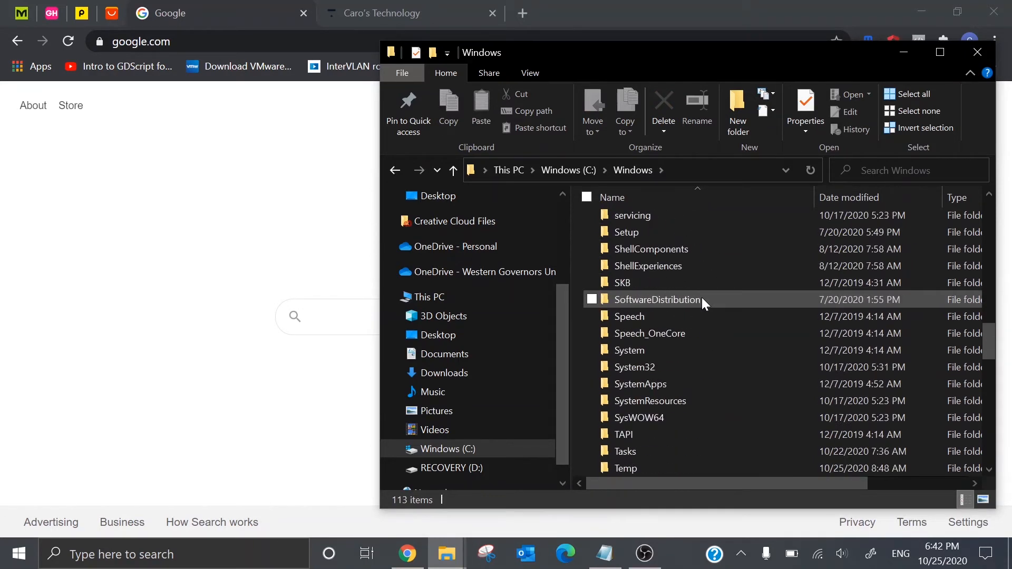
scroll(701, 299, "down", 9)
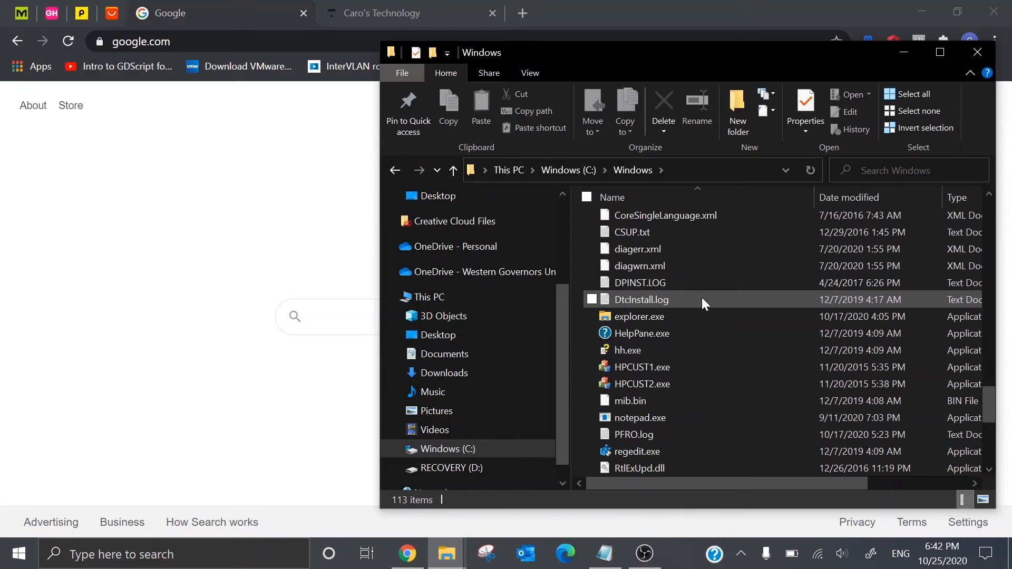
scroll(703, 299, "up", 20)
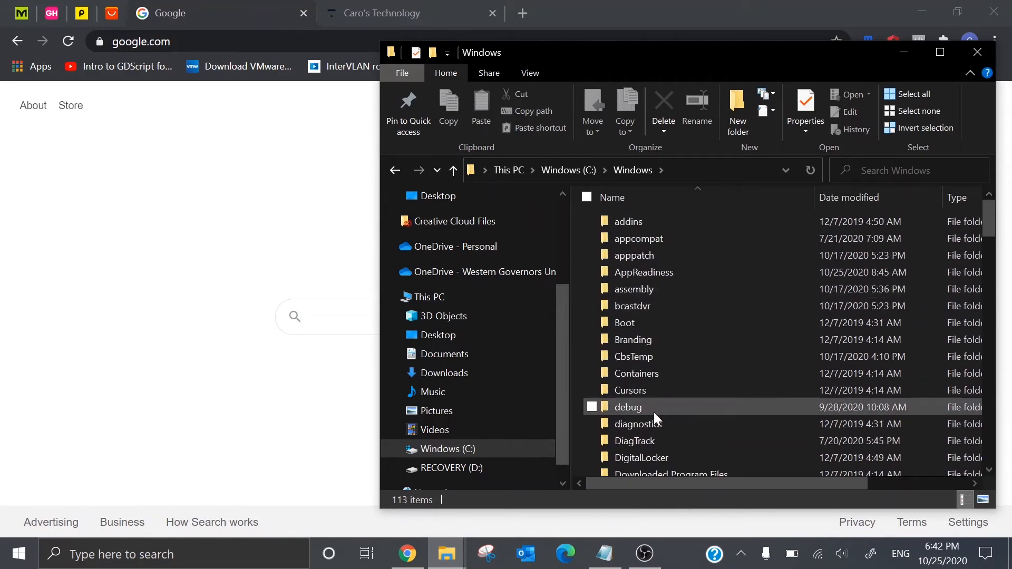
scroll(657, 414, "down", 3)
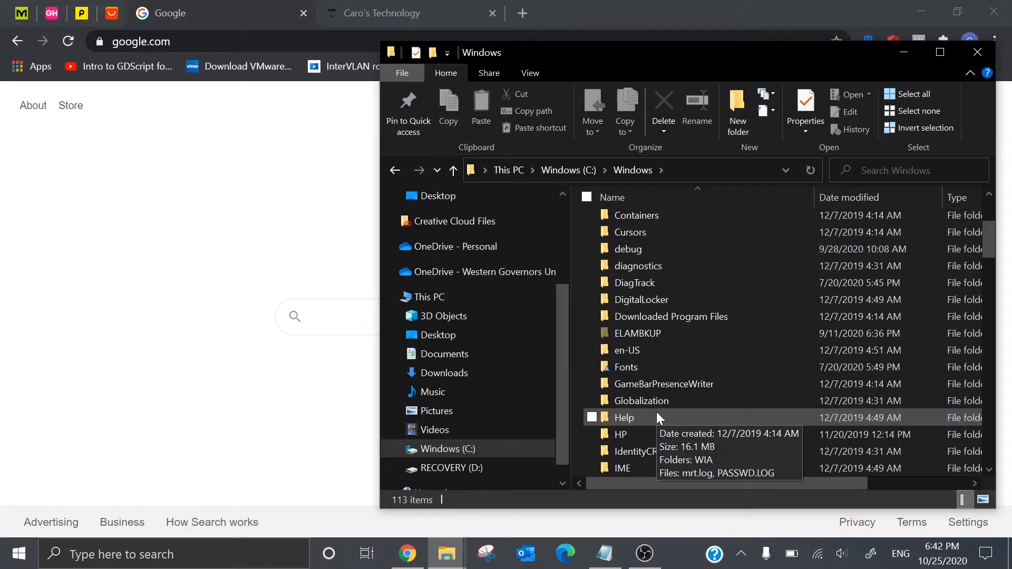
scroll(658, 414, "up", 3)
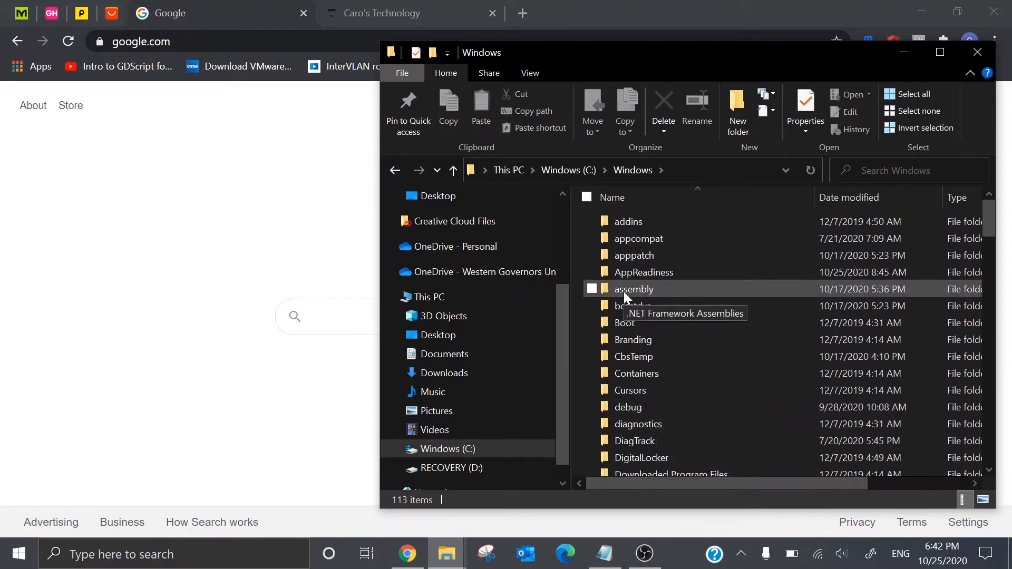
Step: Go back to the This PC overview and close File Explorer
left_click(394, 172)
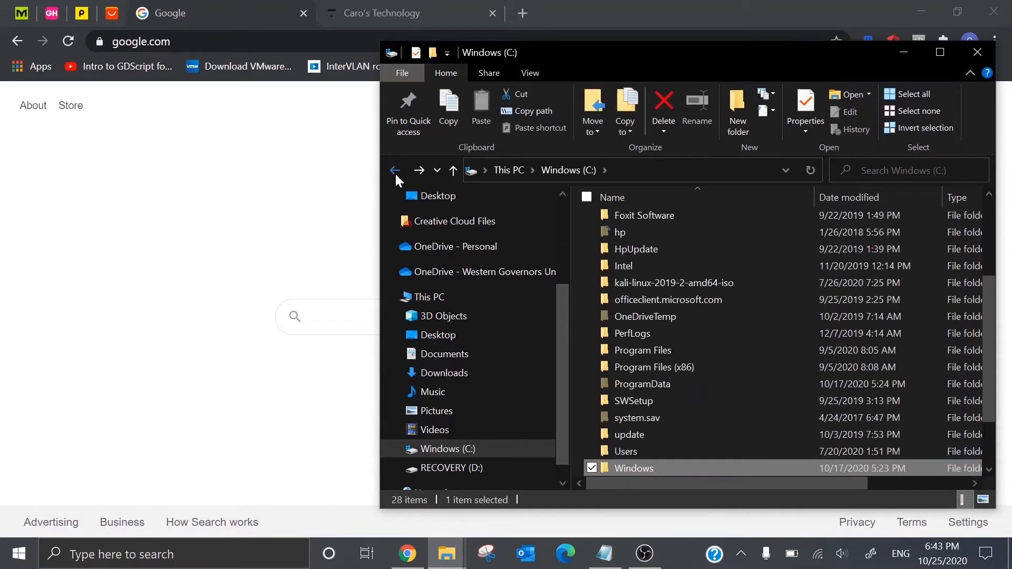
left_click(394, 171)
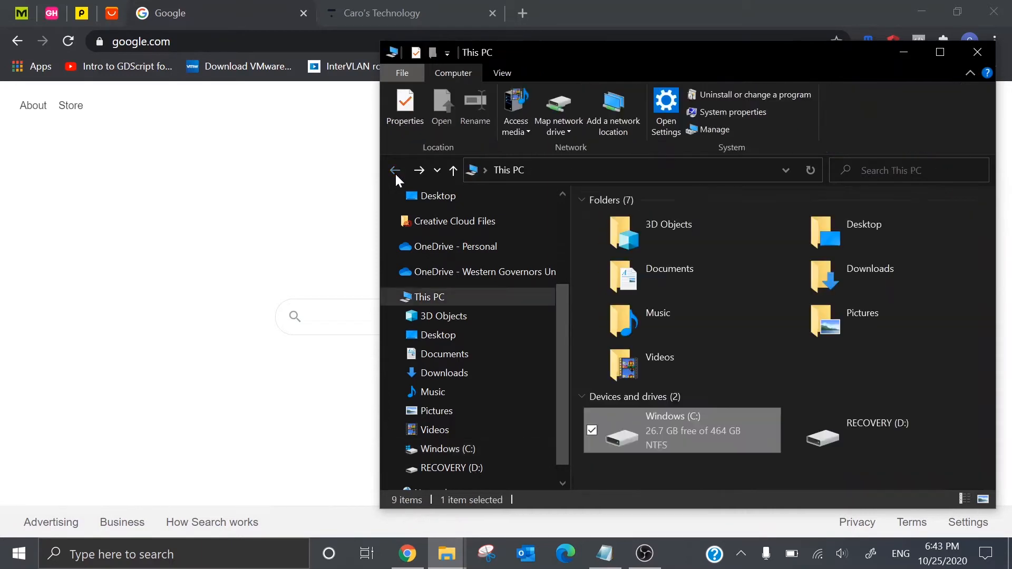
left_click(969, 58)
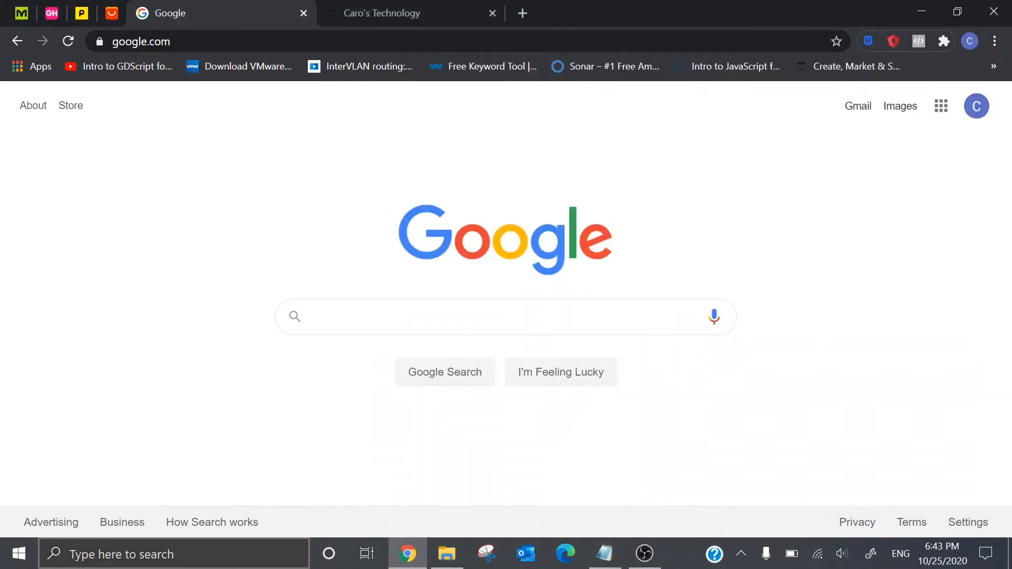
Step: Search Windows for "prog", open Add or remove programs and maximize the Settings window
left_click(69, 553)
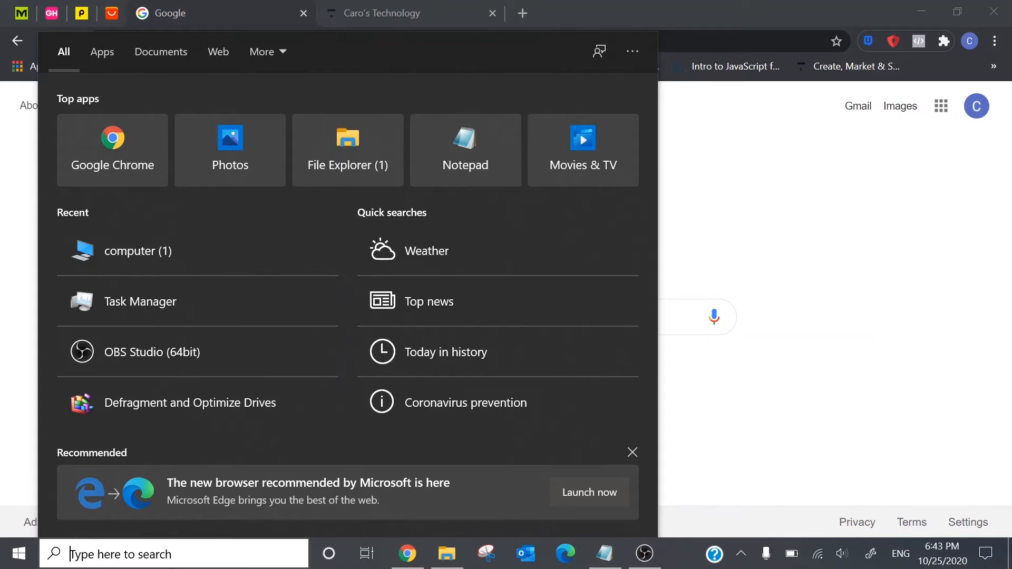
type("prog")
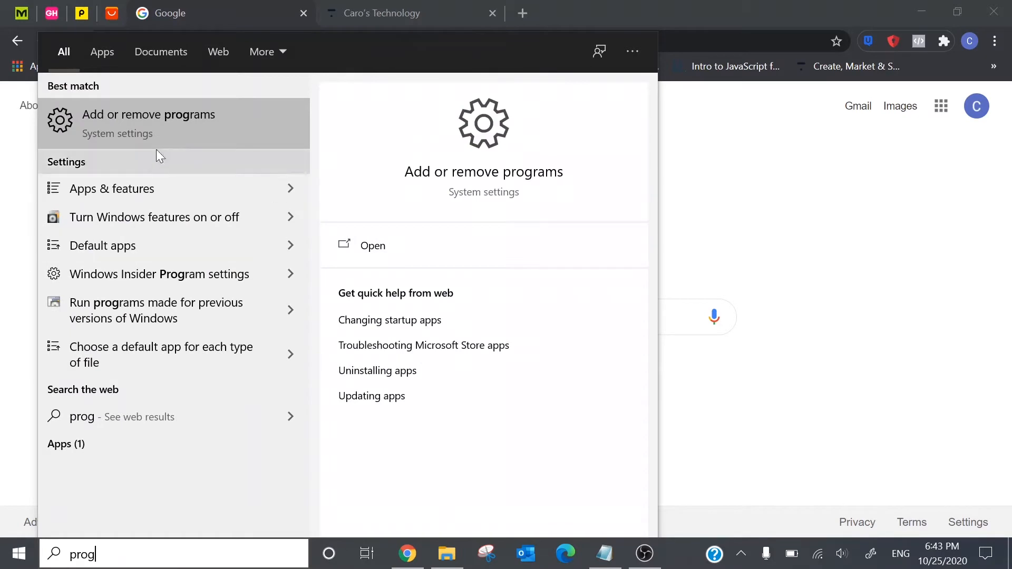
left_click(172, 115)
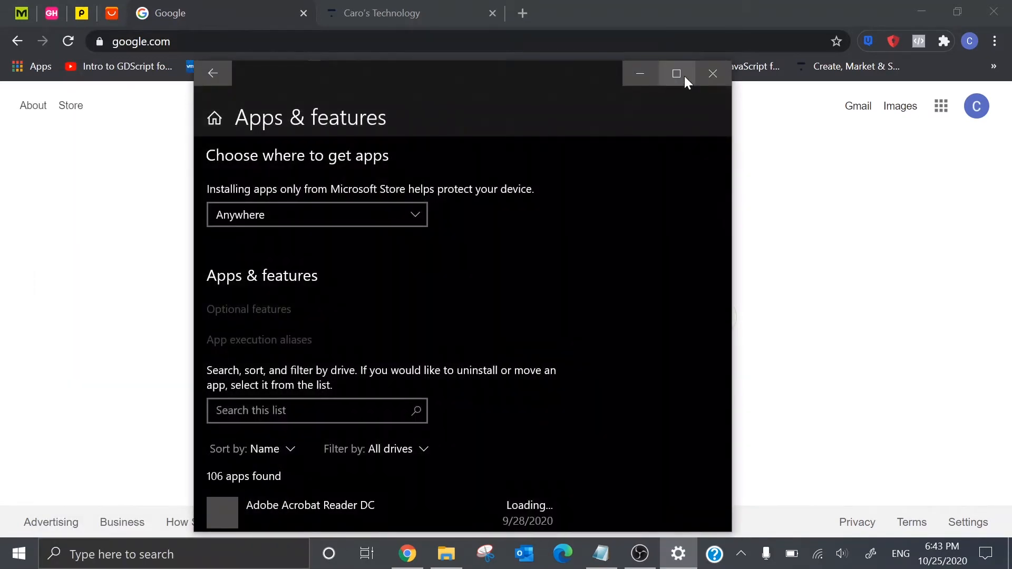
left_click(677, 73)
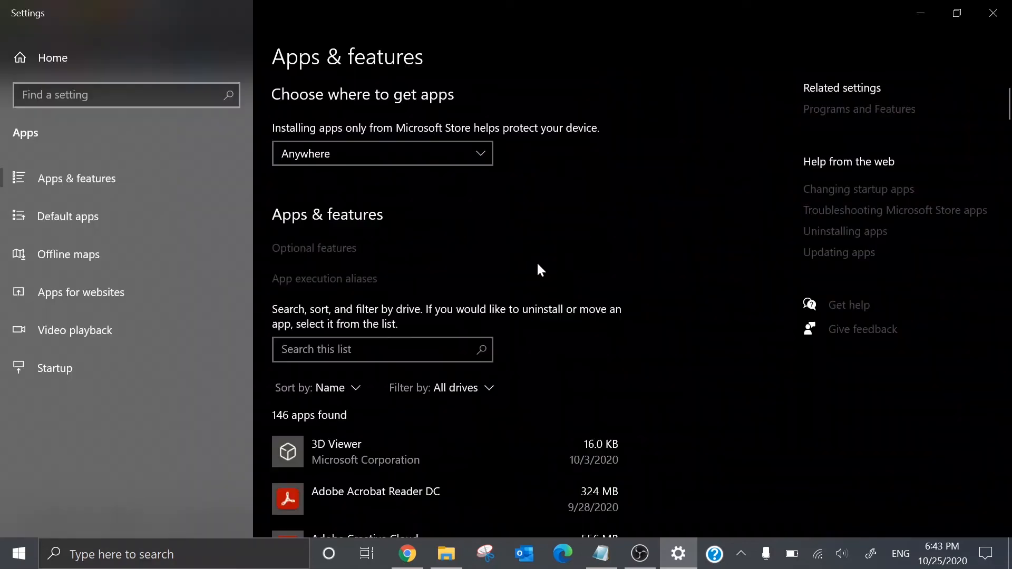
Step: Look through the list of installed apps in Apps & features for unneeded programs
scroll(530, 290, "down", 1)
scroll(528, 287, "down", 4)
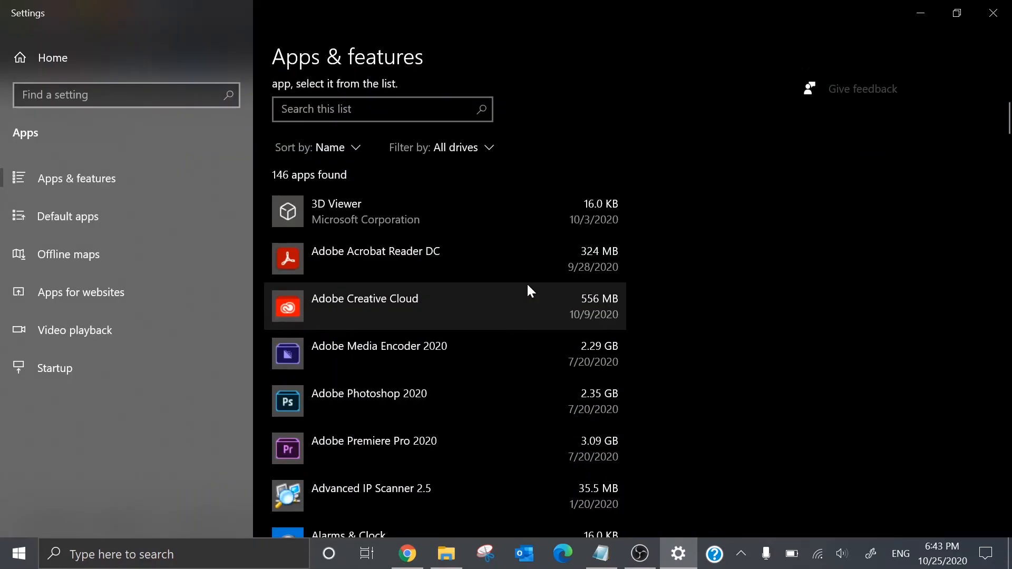
scroll(527, 286, "down", 3)
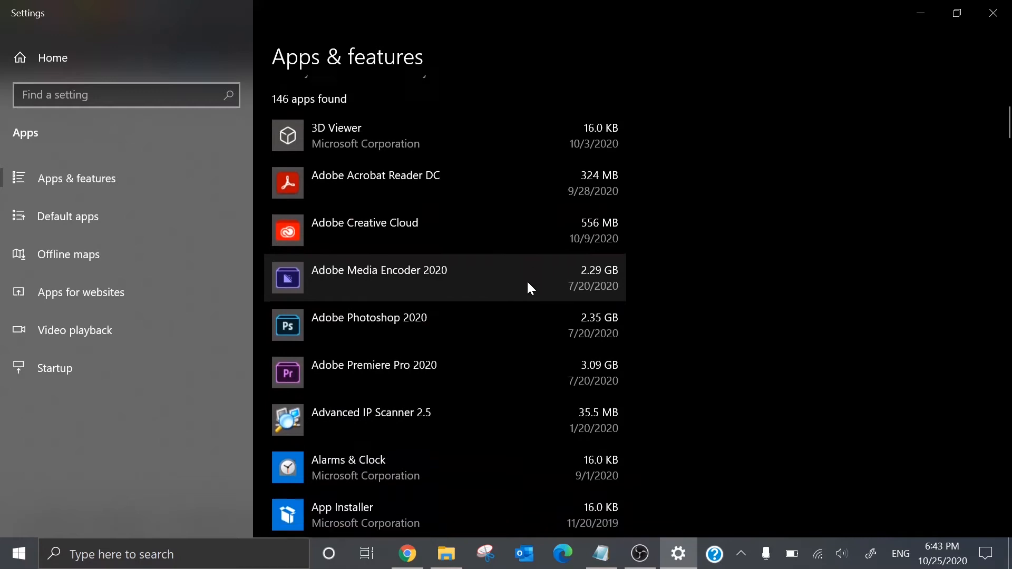
scroll(531, 288, "down", 3)
scroll(530, 288, "down", 3)
scroll(528, 283, "down", 7)
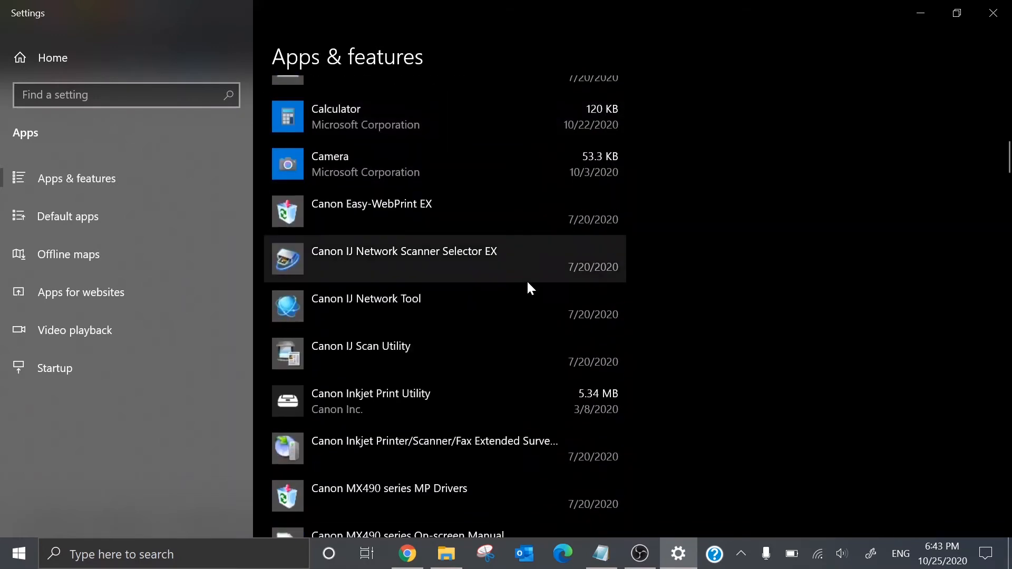
scroll(528, 283, "down", 12)
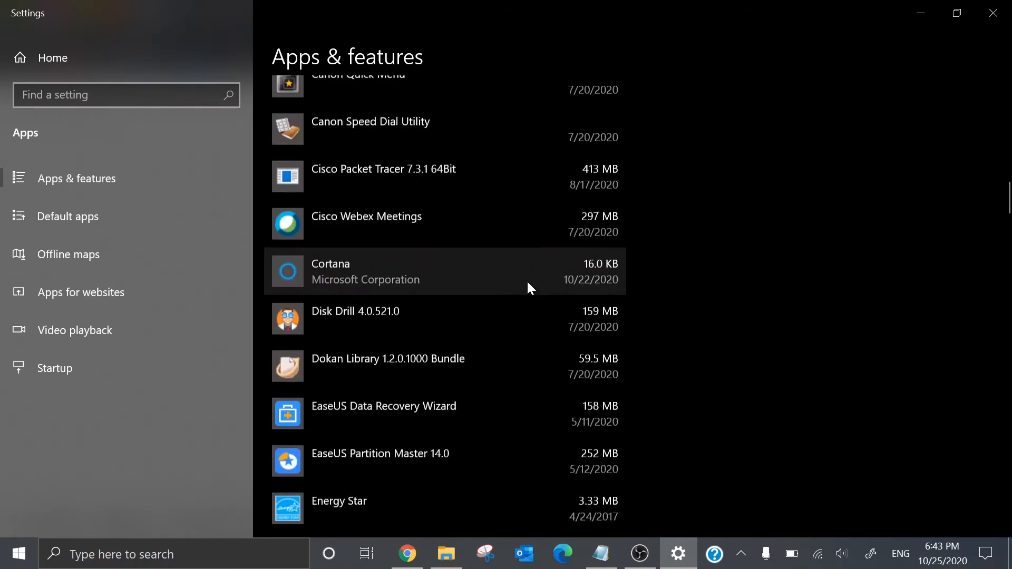
scroll(529, 287, "down", 8)
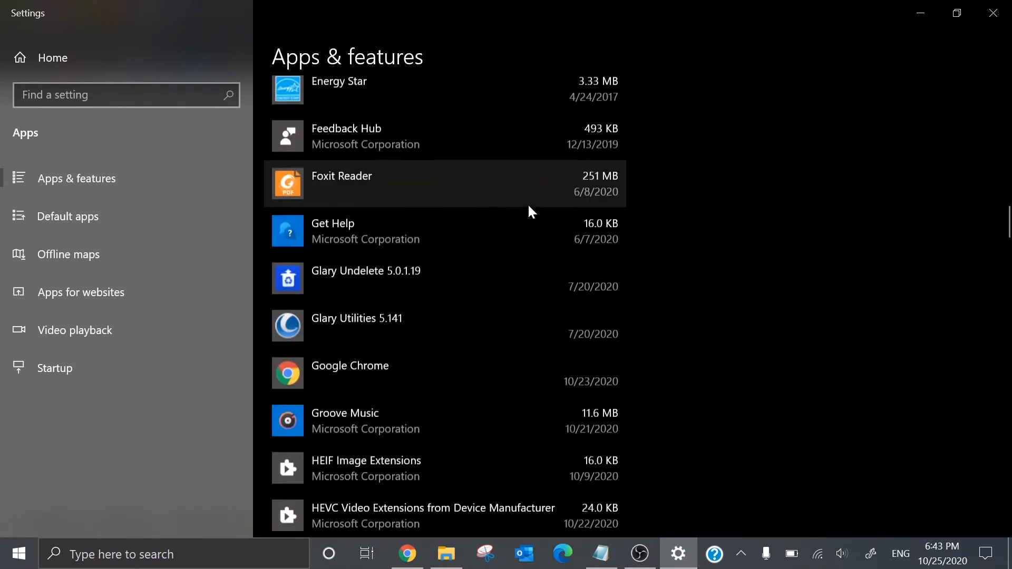
scroll(530, 211, "down", 10)
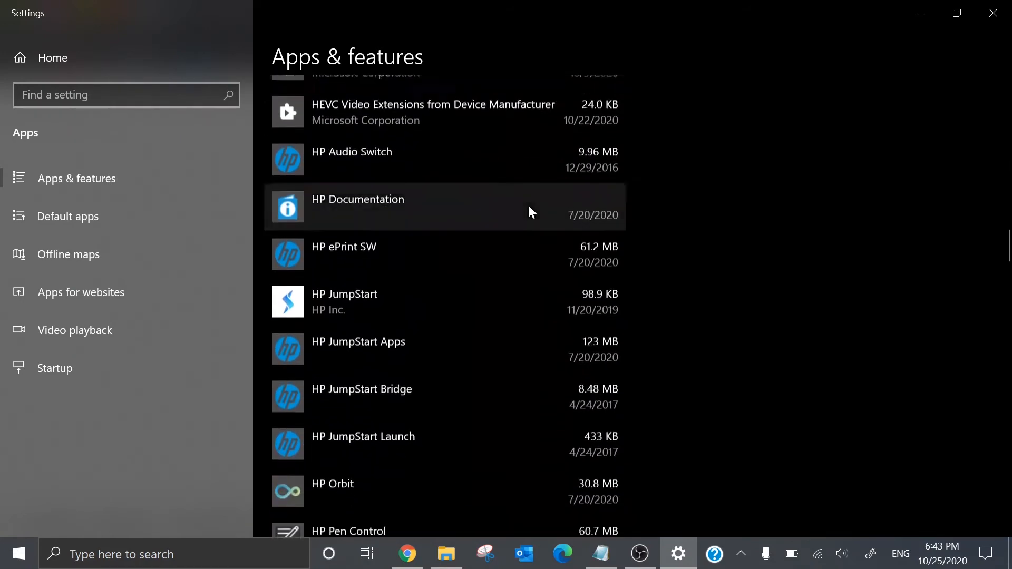
scroll(527, 203, "down", 14)
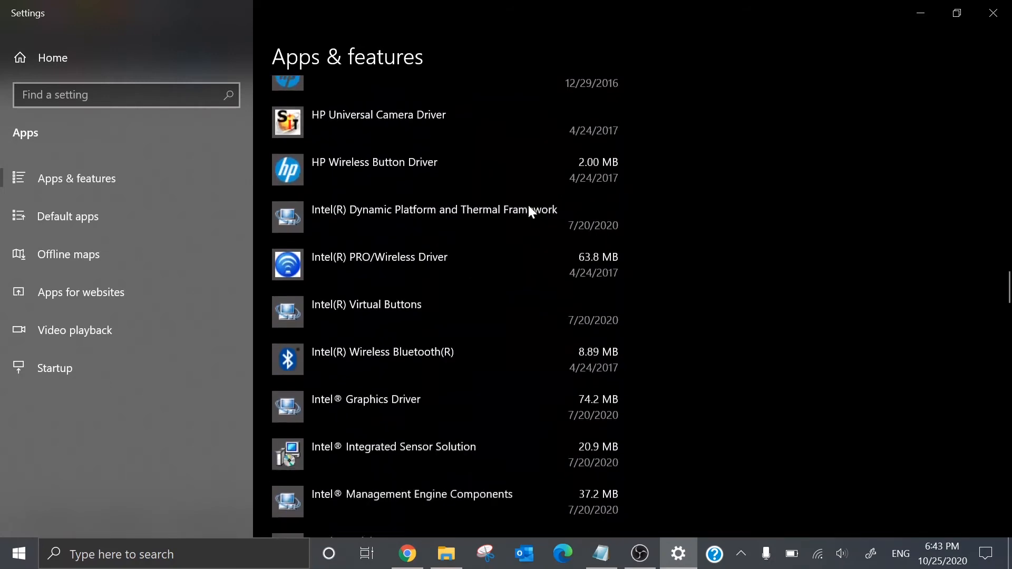
scroll(529, 207, "down", 8)
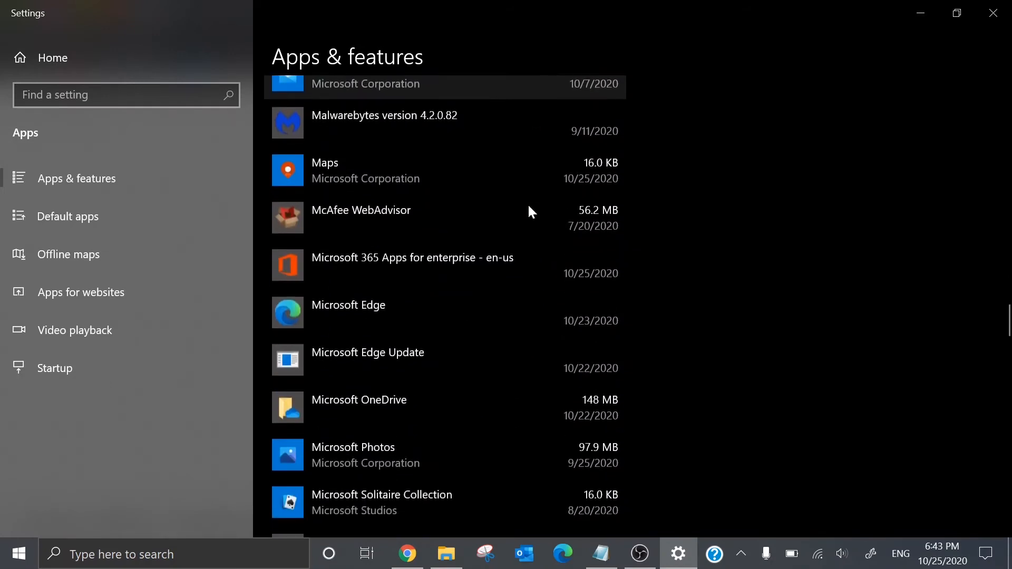
Step: Uninstall McAfee WebAdvisor from the installed apps list and confirm the removal
left_click(385, 196)
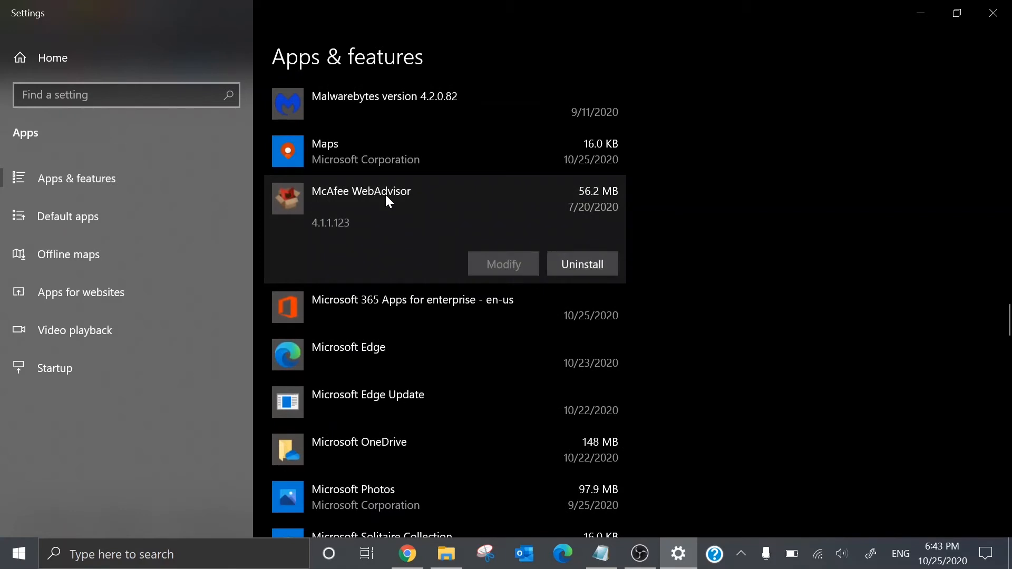
left_click(610, 263)
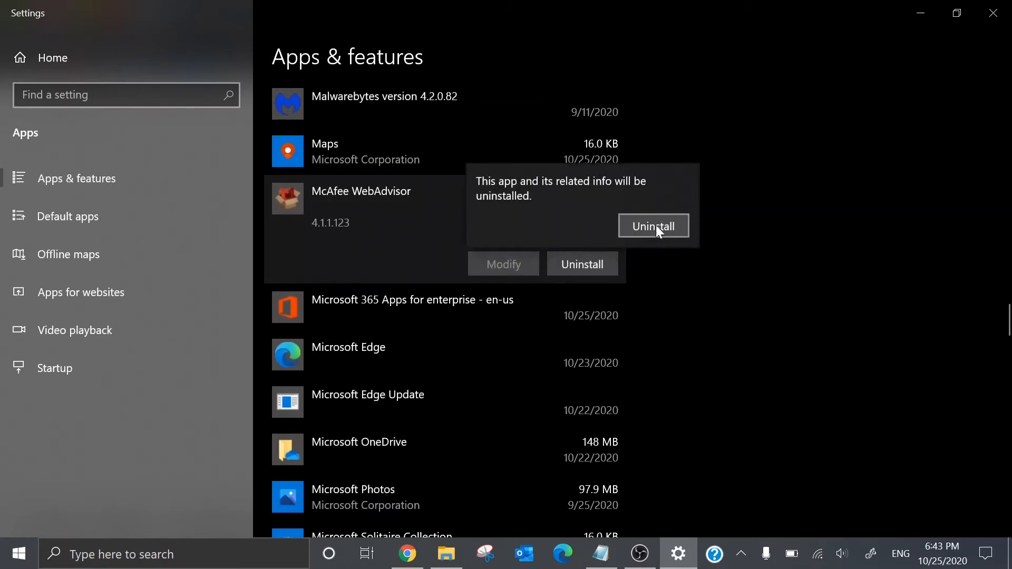
left_click(672, 221)
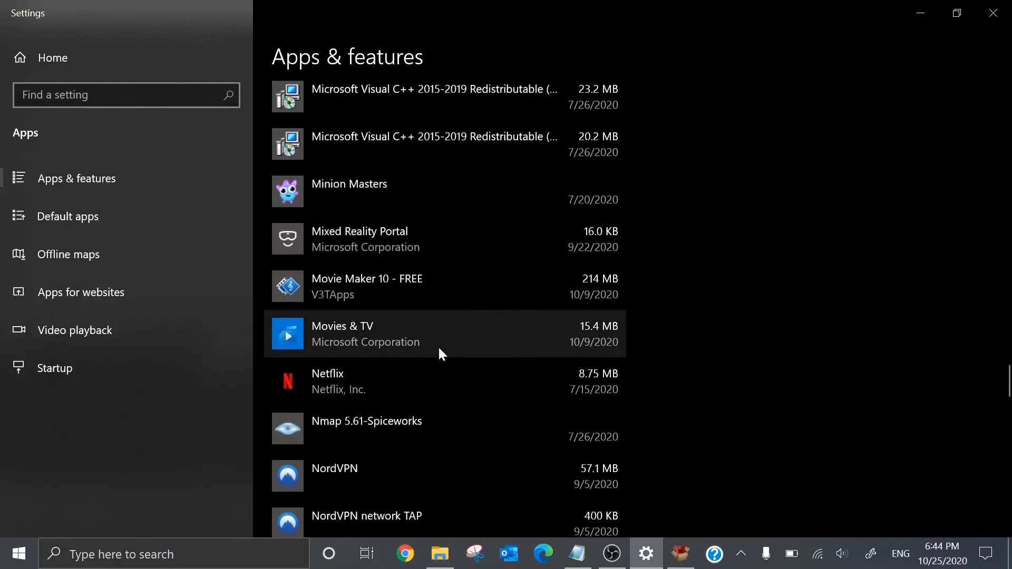
scroll(440, 351, "up", 8)
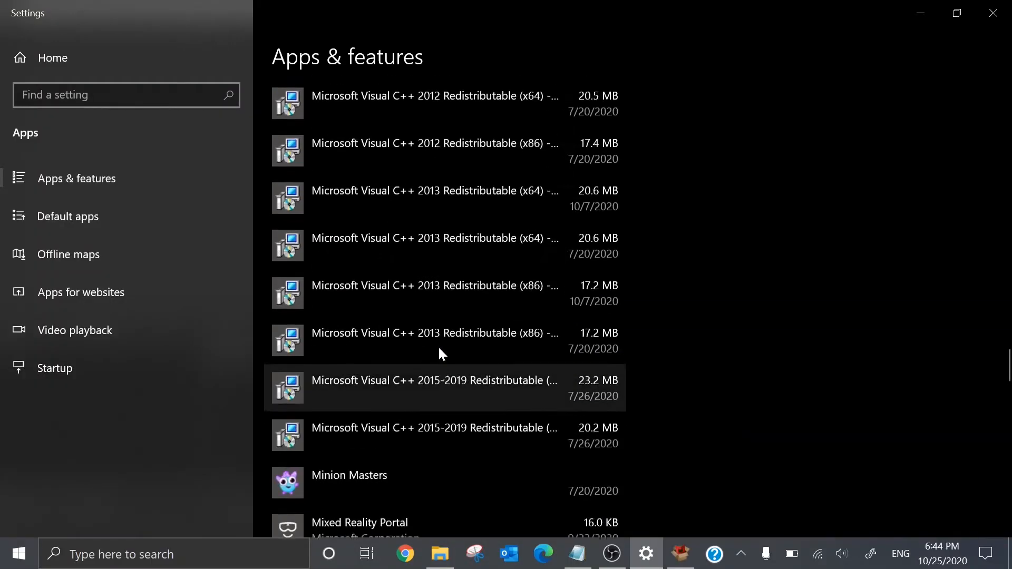
scroll(438, 346, "up", 3)
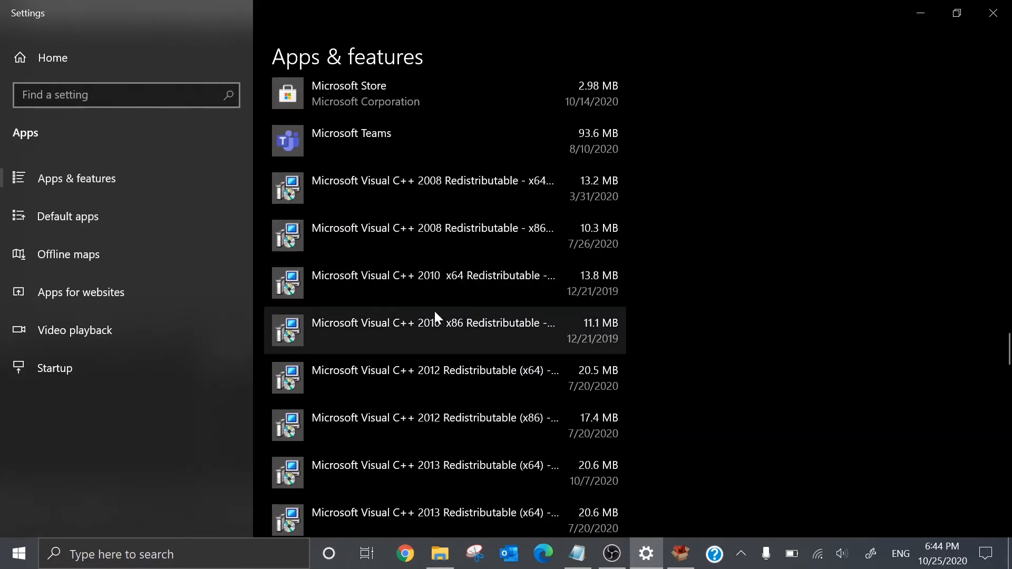
scroll(436, 318, "down", 4)
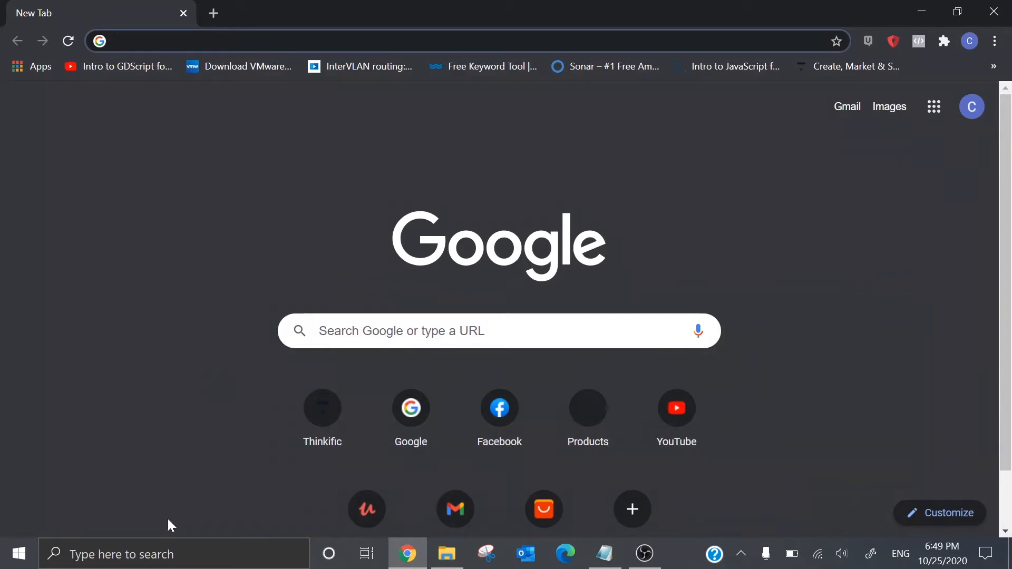
Step: Search Windows for "disk" and open the Disk Cleanup app
left_click(148, 555)
type("d")
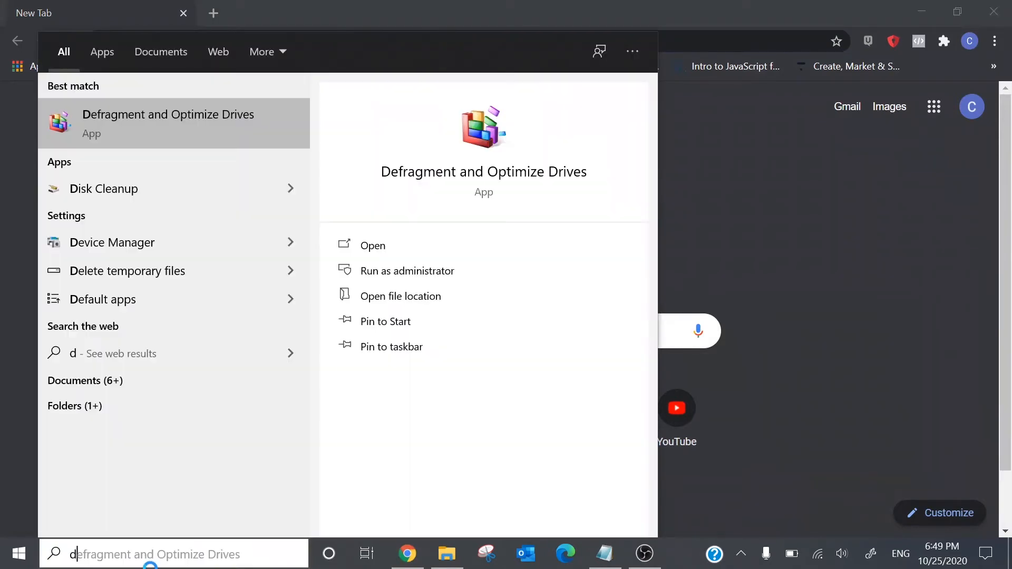
type("isk")
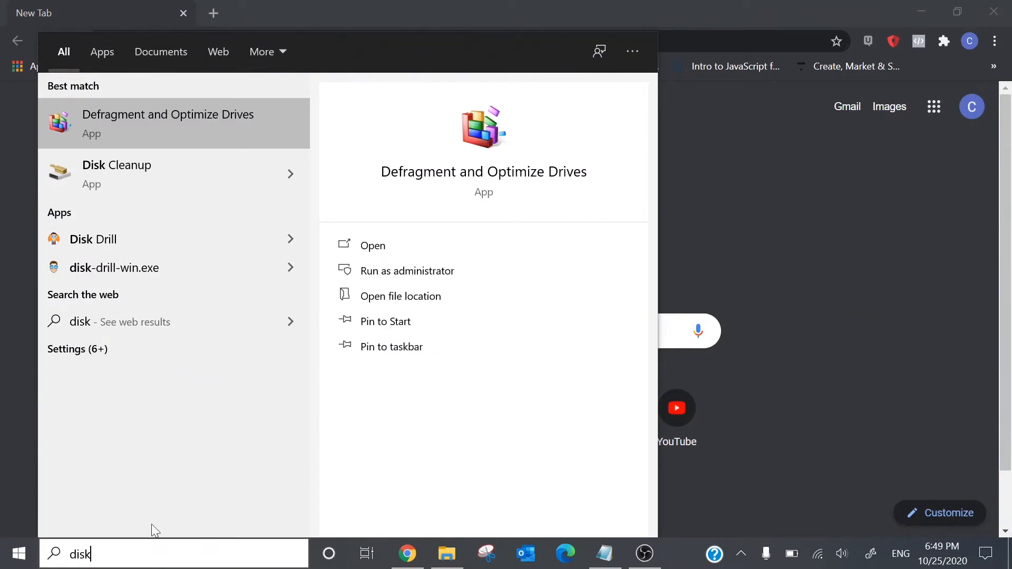
left_click(125, 177)
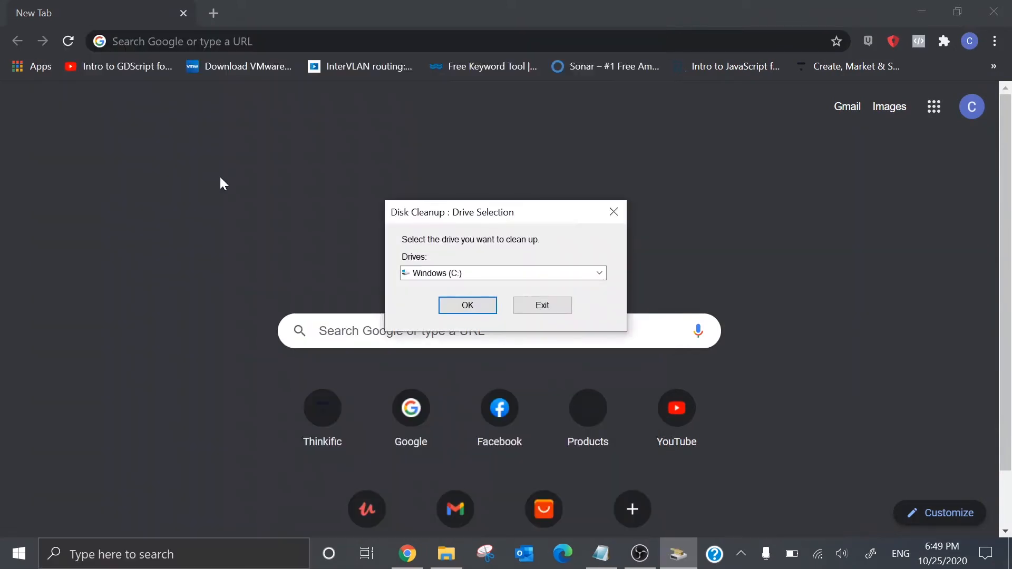
Step: Select the Windows (C:) drive for cleanup and review the categories of files to delete
left_click(473, 273)
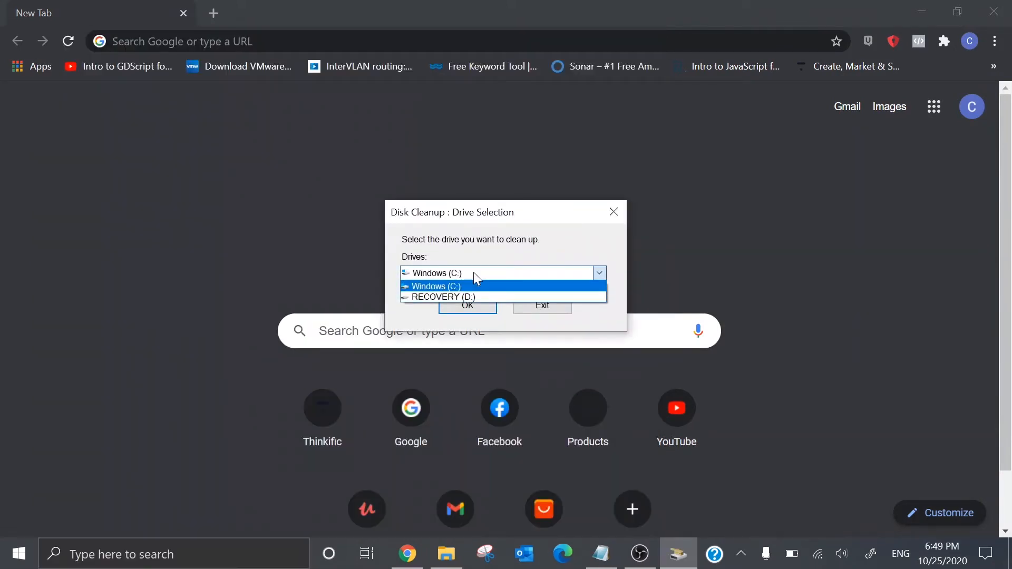
left_click(473, 272)
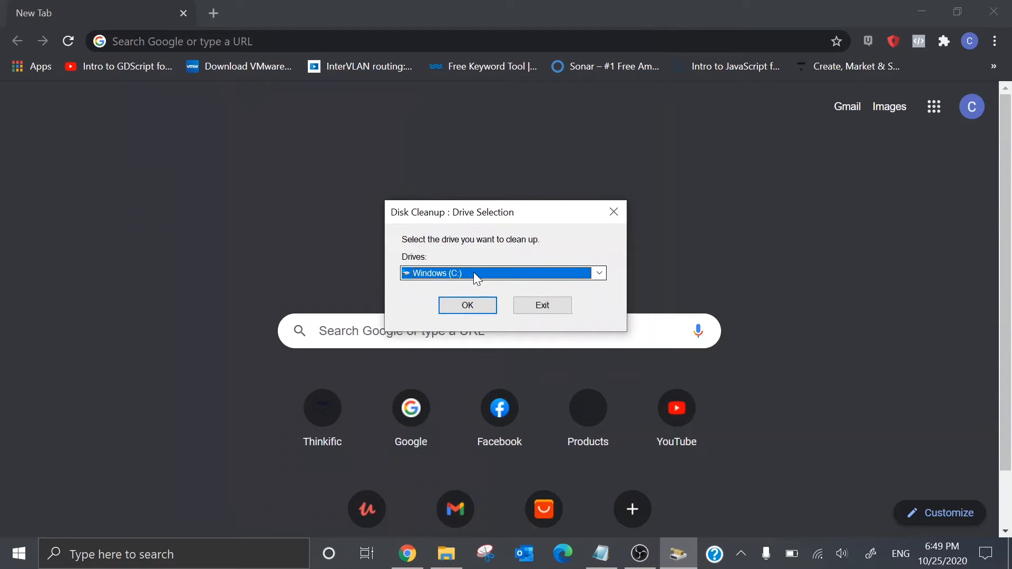
left_click(459, 307)
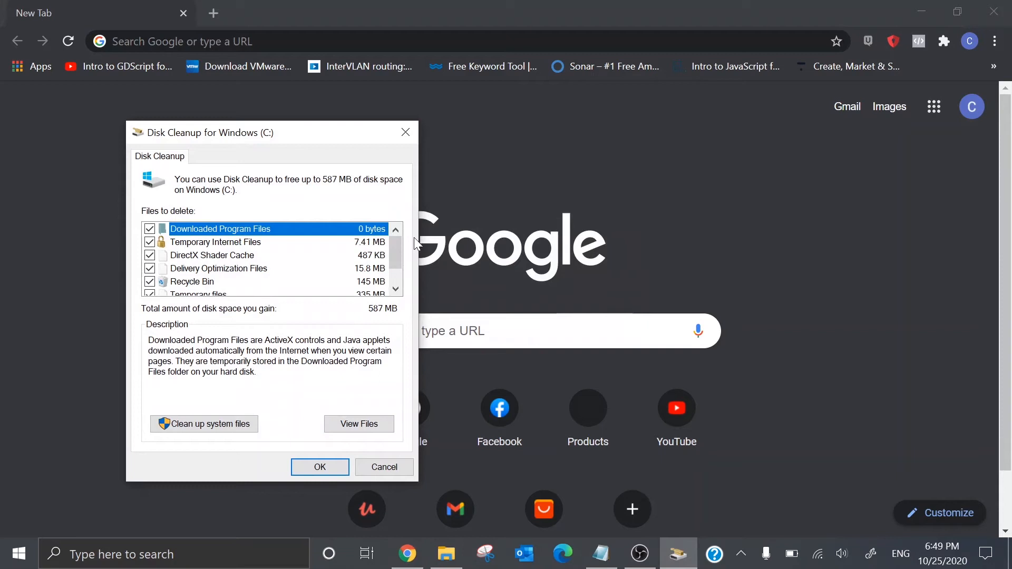
left_click_drag(400, 255, 394, 281)
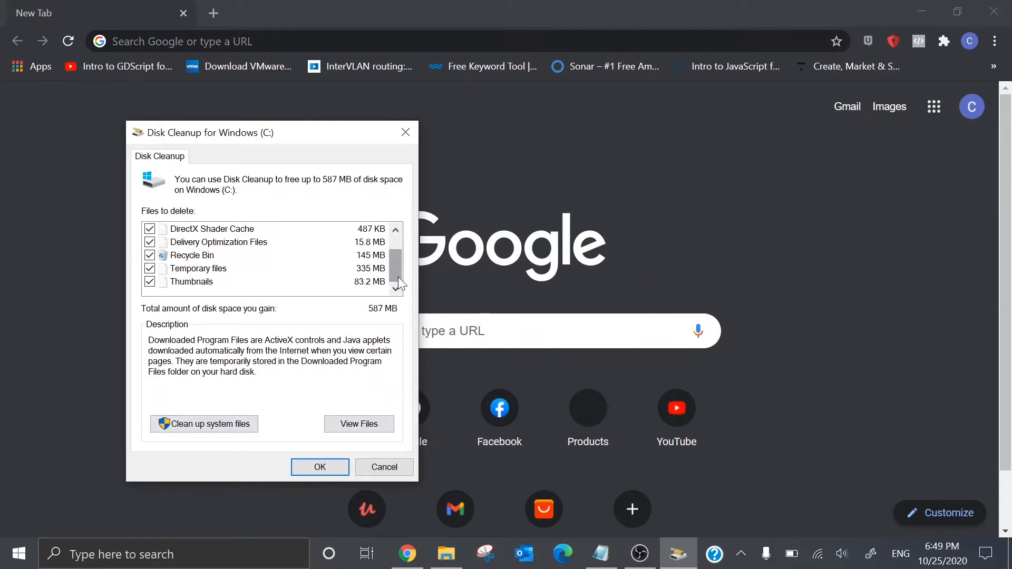
left_click_drag(397, 277, 398, 259)
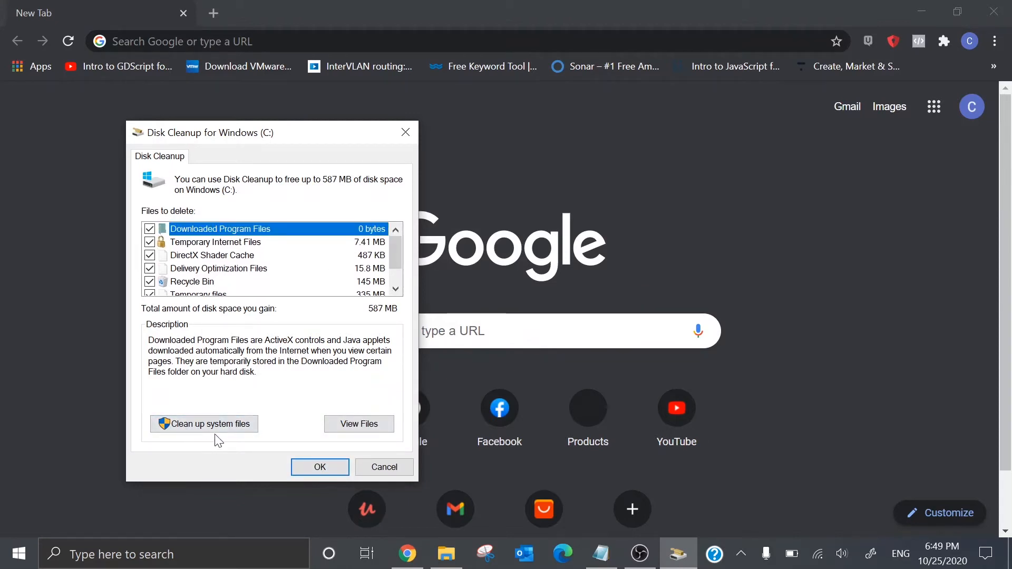
Step: Extend the cleanup to system files and scan the Windows (C:) drive again
left_click(234, 425)
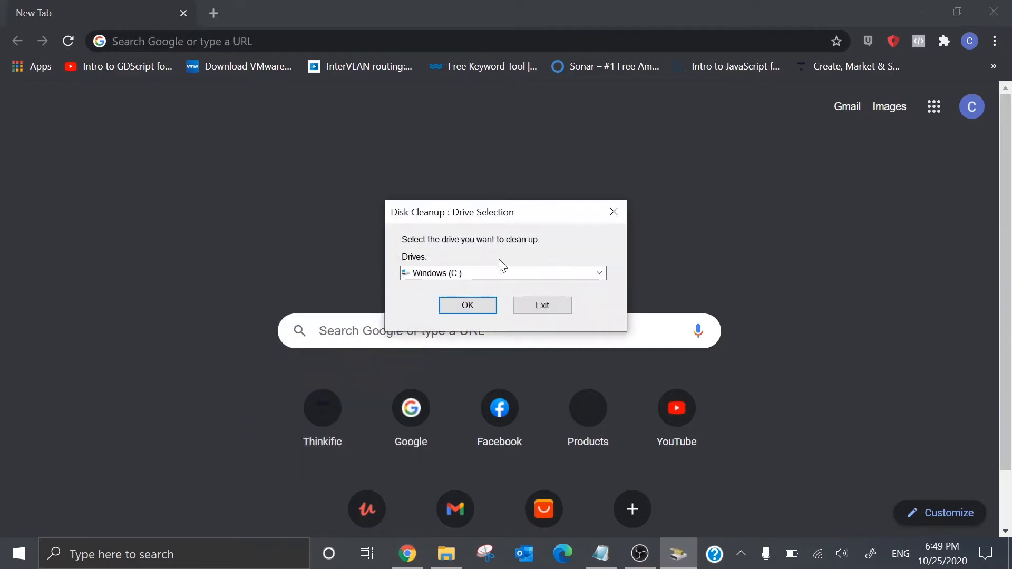
left_click(469, 305)
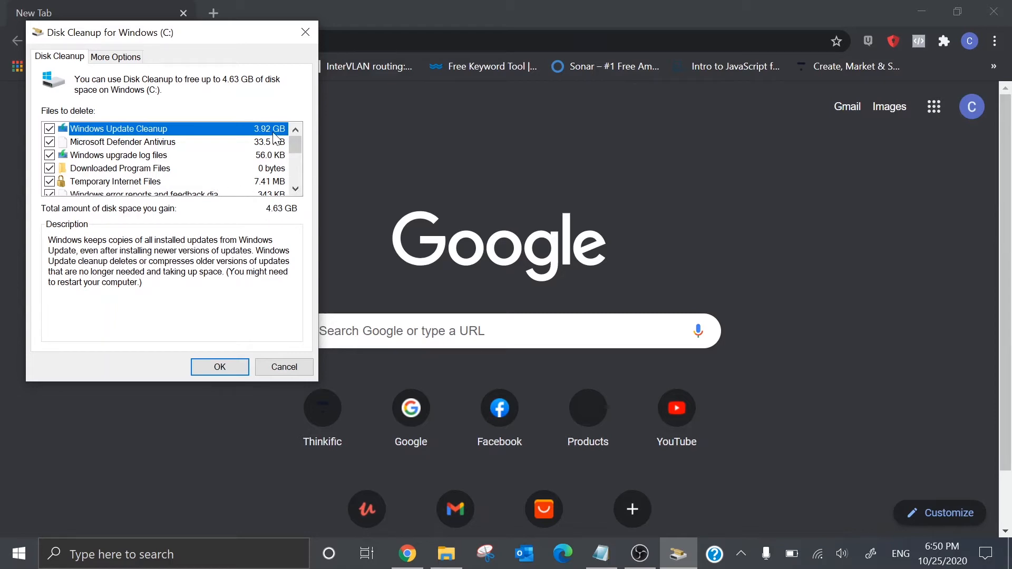
Step: Check the additional cleanup options, return to the list of files to delete and run the cleanup with all checked categories
left_click_drag(293, 142, 290, 118)
left_click(125, 57)
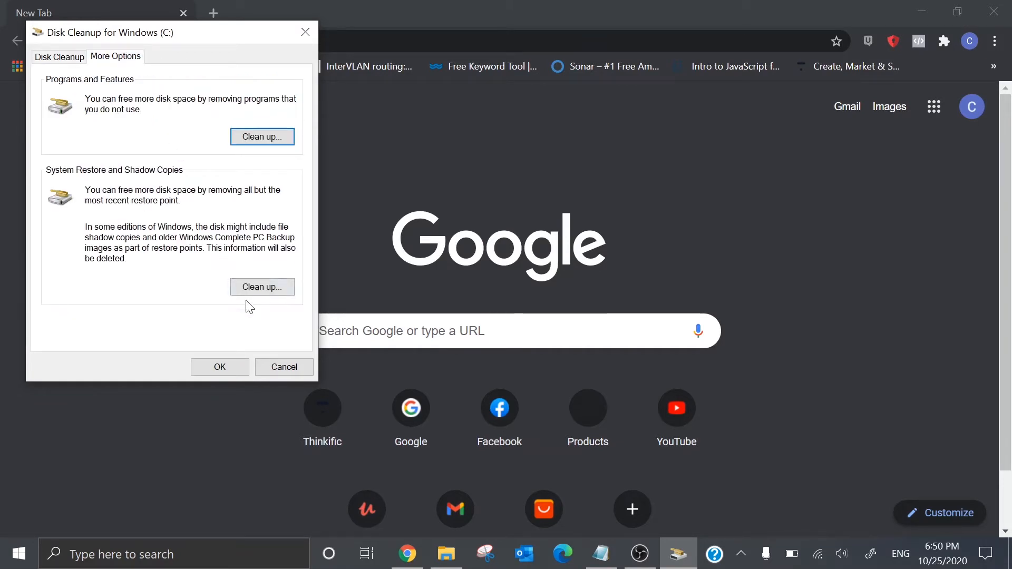
left_click(78, 56)
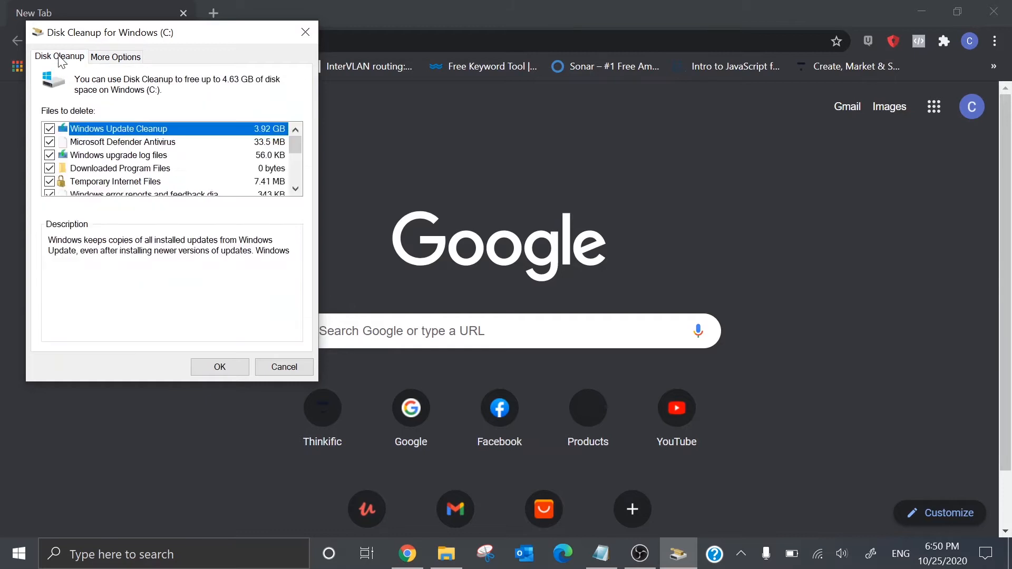
left_click(226, 364)
left_click(531, 286)
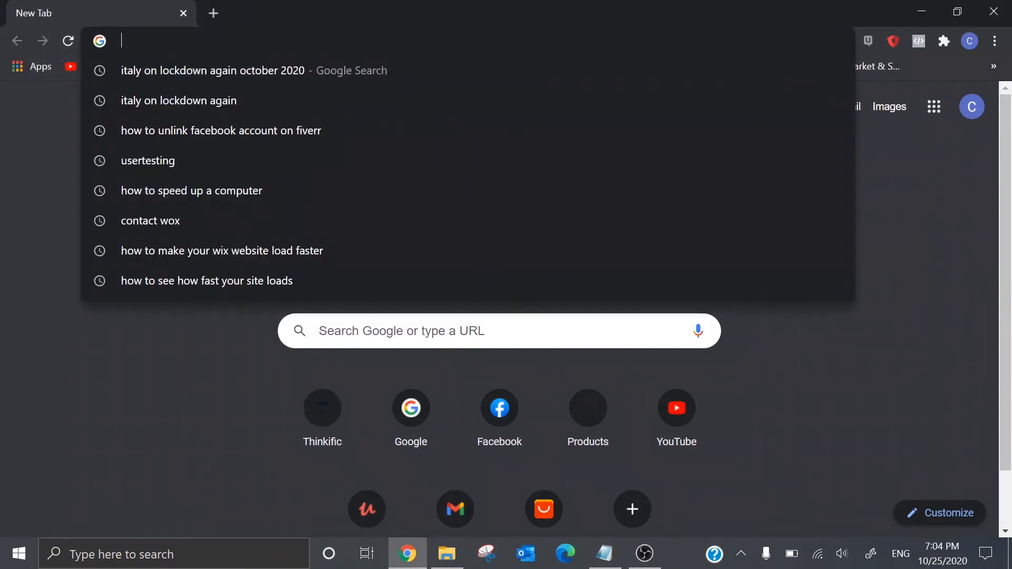
Step: Search Google in Chrome for "space sniffer" and open the SpaceSniffer product page on uderzo.it
type("s")
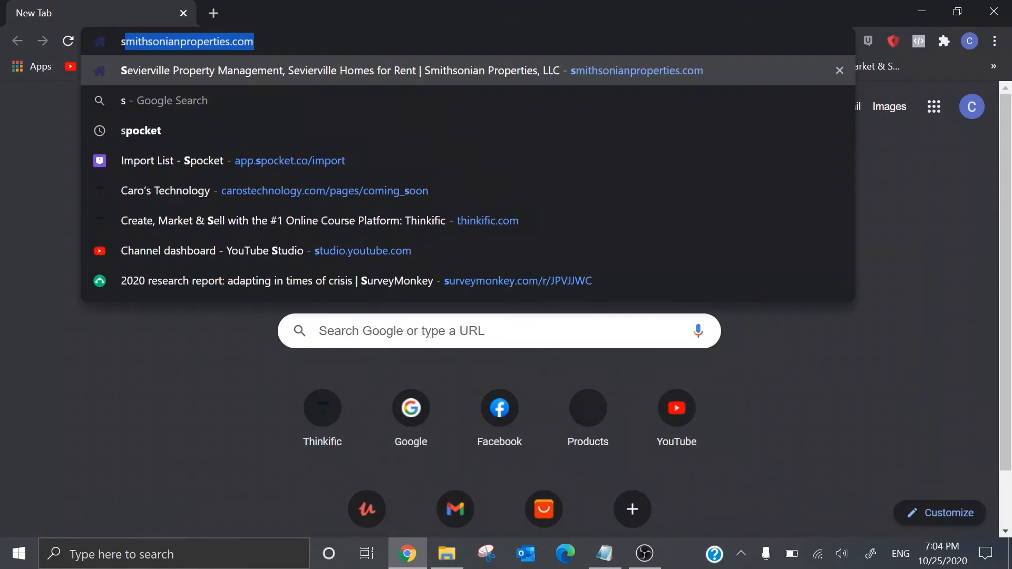
type("pace s")
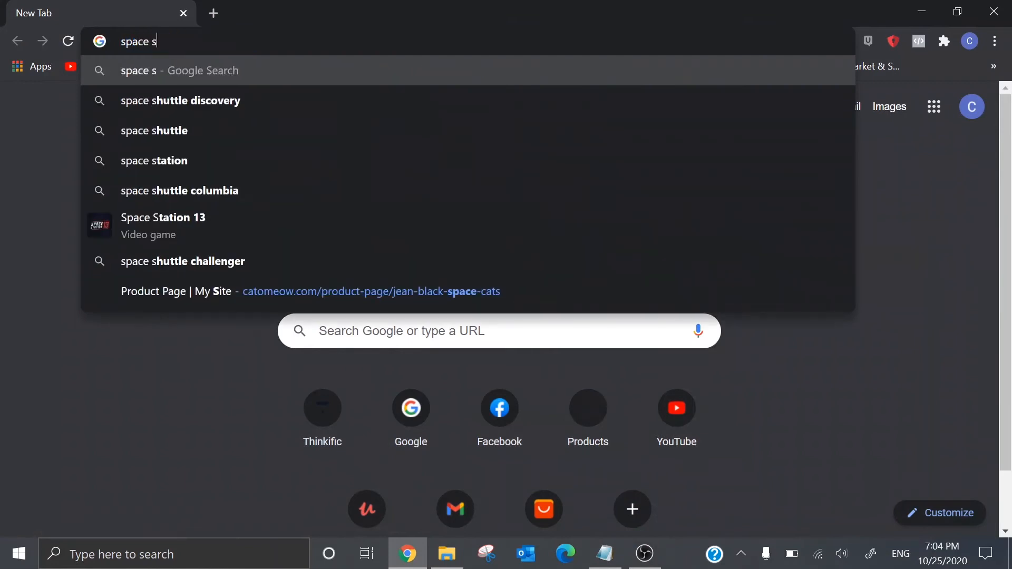
type("niffer")
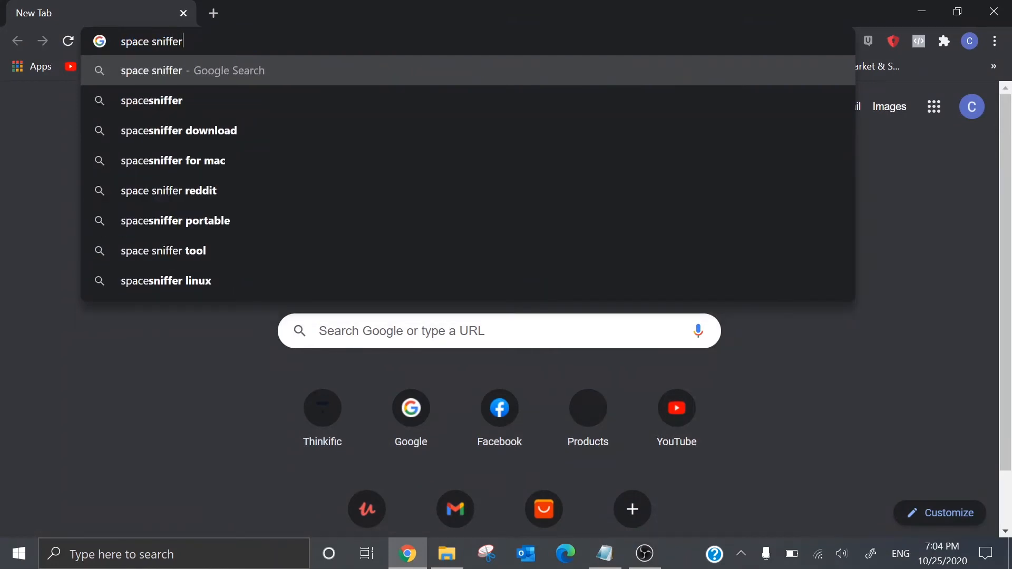
key("Return")
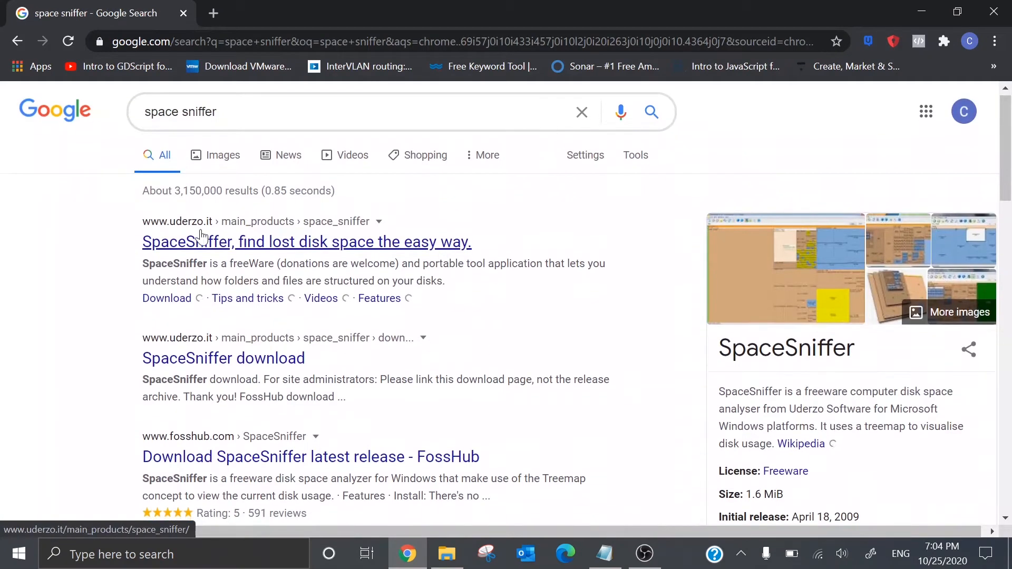
left_click(153, 245)
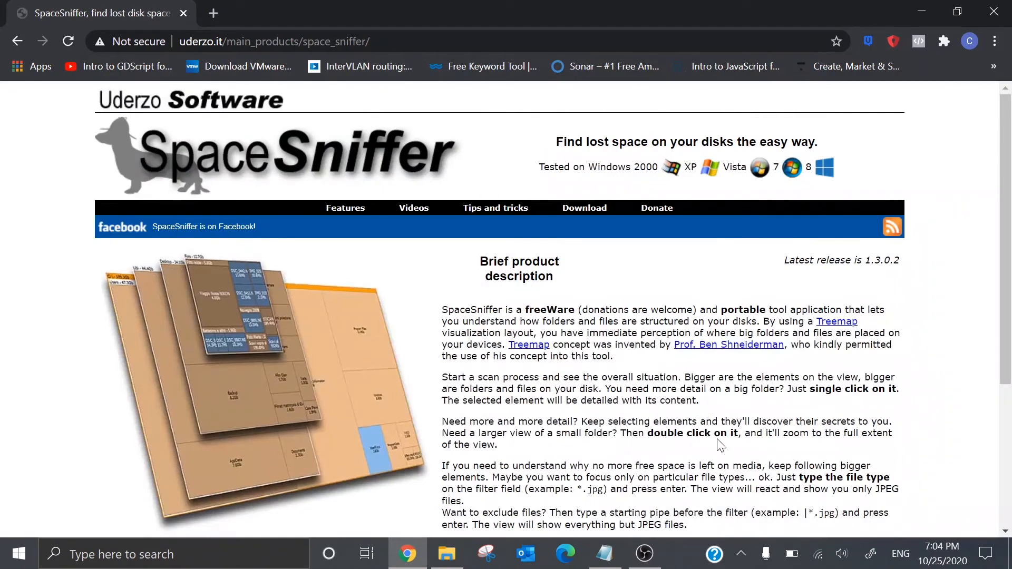
Step: Follow the download link at the end of the SpaceSniffer description and view the options on the download page
scroll(720, 446, "down", 2)
scroll(719, 445, "down", 2)
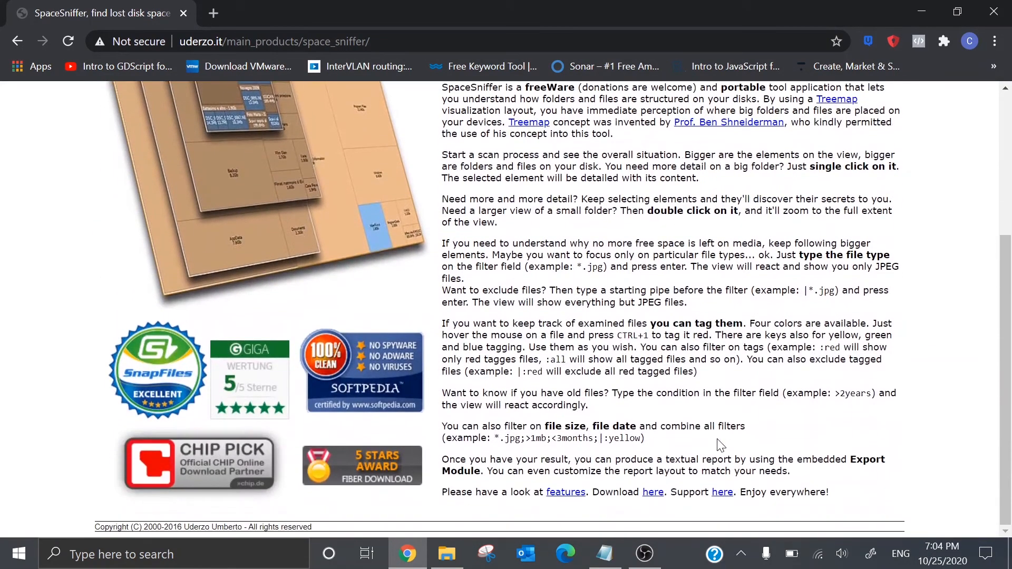
left_click(653, 493)
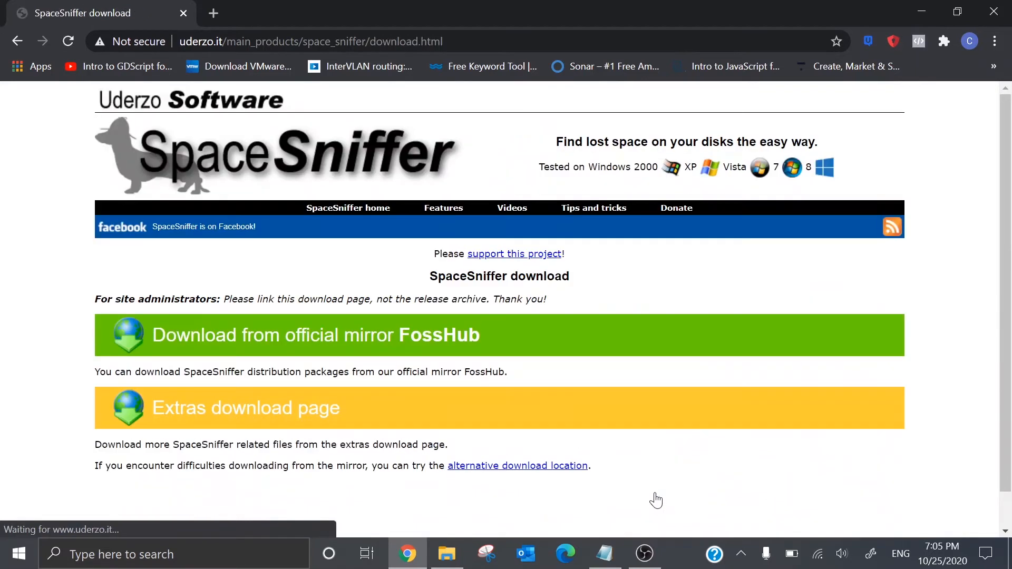
scroll(268, 362, "down", 1)
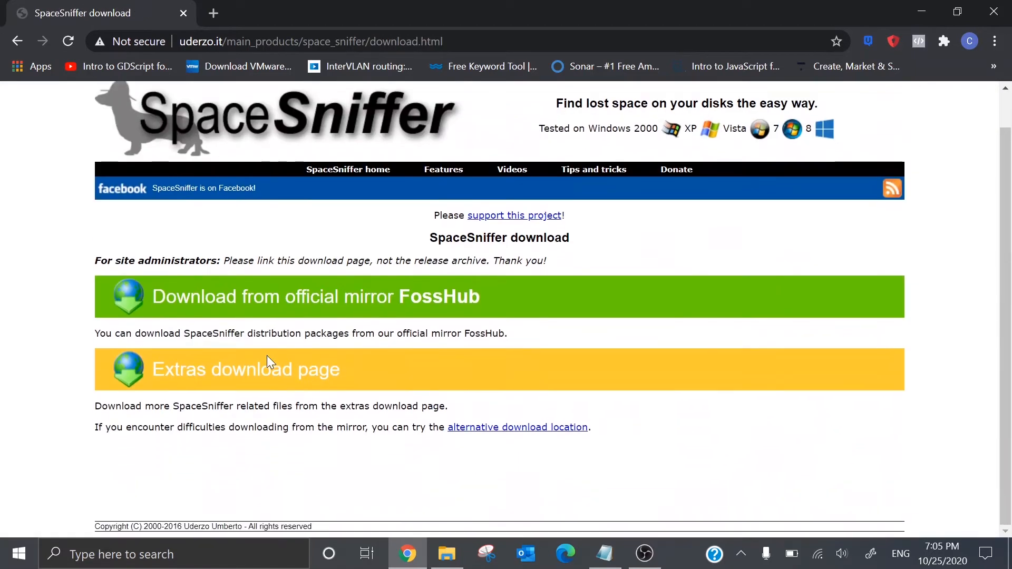
Step: Go to the official FossHub mirror and download the SpaceSniffer Windows Portable package
left_click(321, 301)
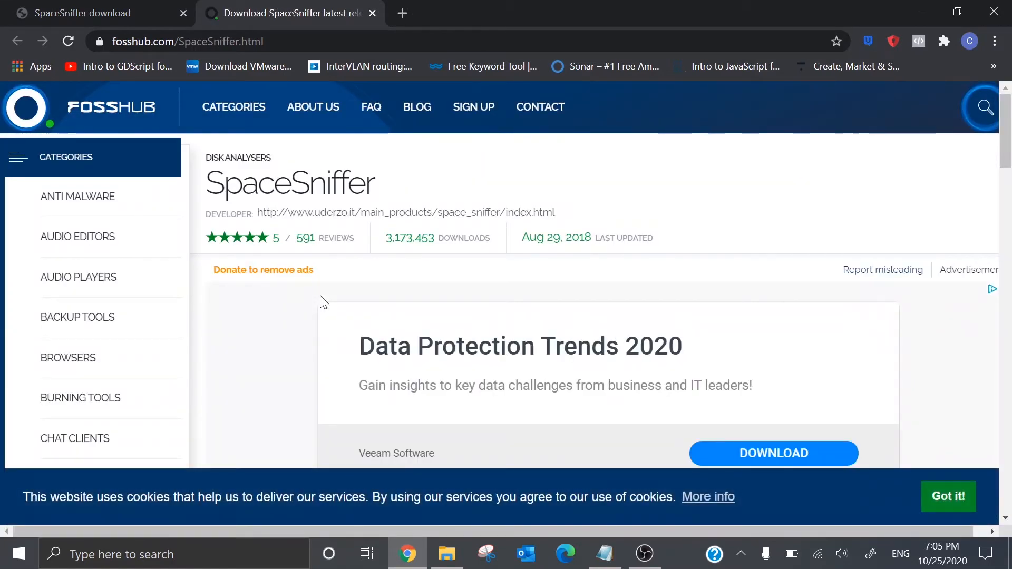
scroll(516, 339, "down", 4)
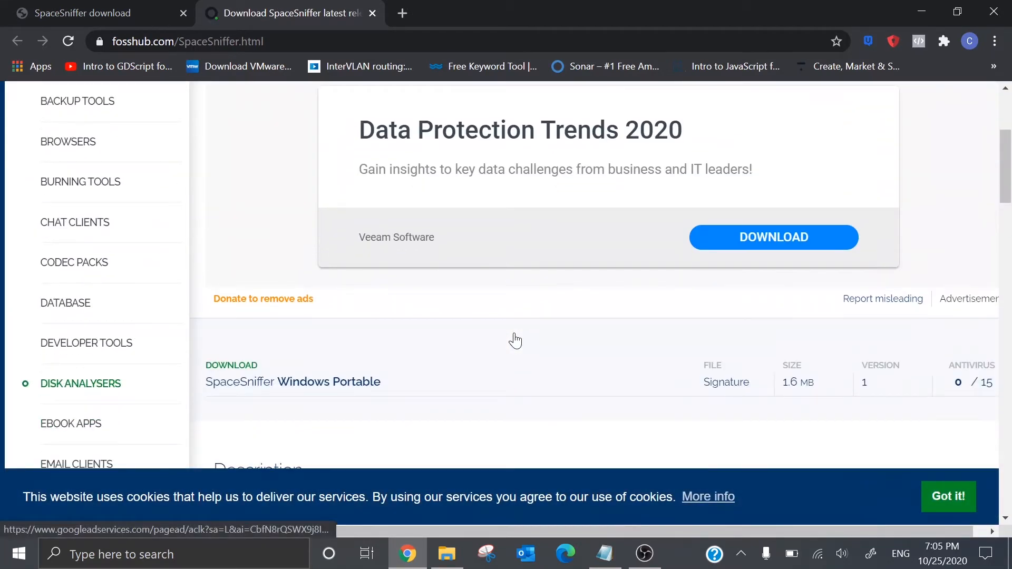
scroll(515, 341, "down", 10)
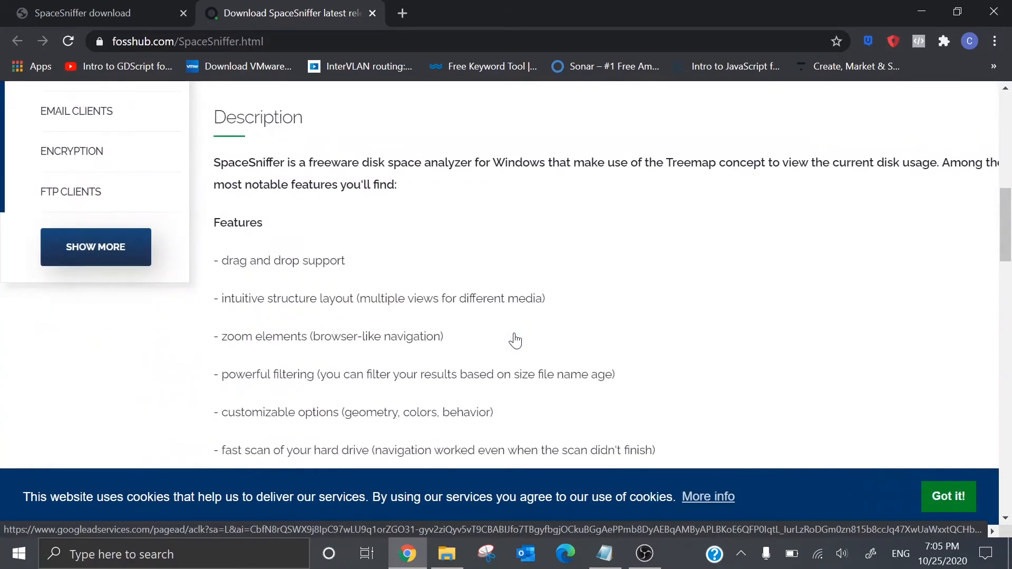
scroll(516, 340, "down", 12)
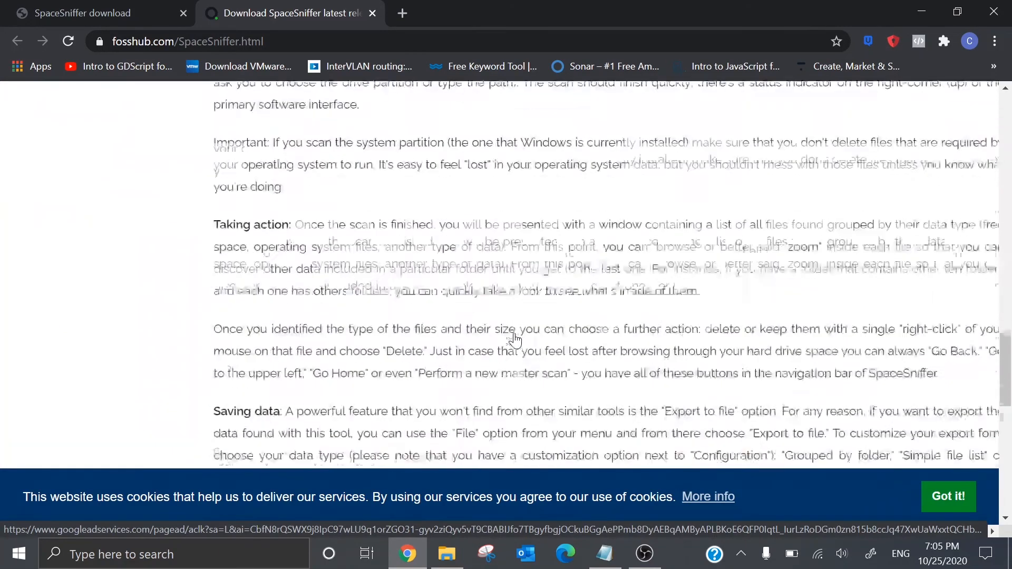
scroll(515, 341, "down", 8)
scroll(515, 340, "up", 20)
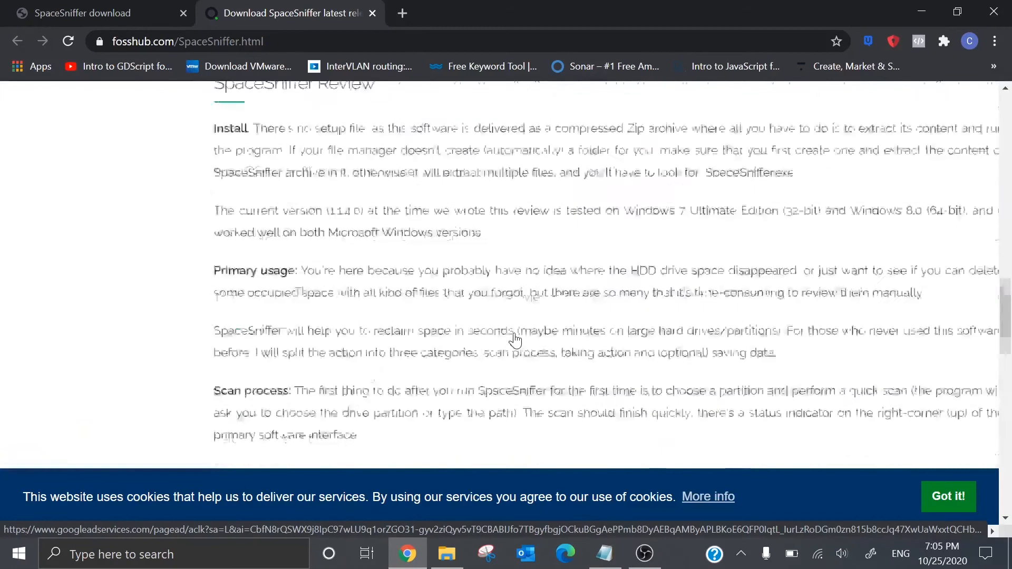
scroll(515, 341, "up", 4)
scroll(515, 341, "down", 4)
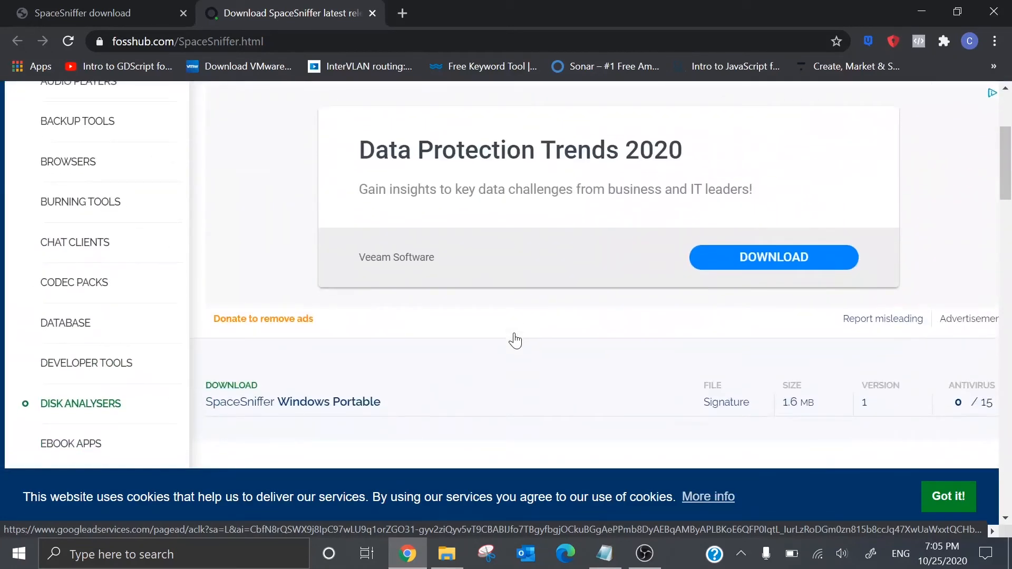
scroll(515, 341, "down", 3)
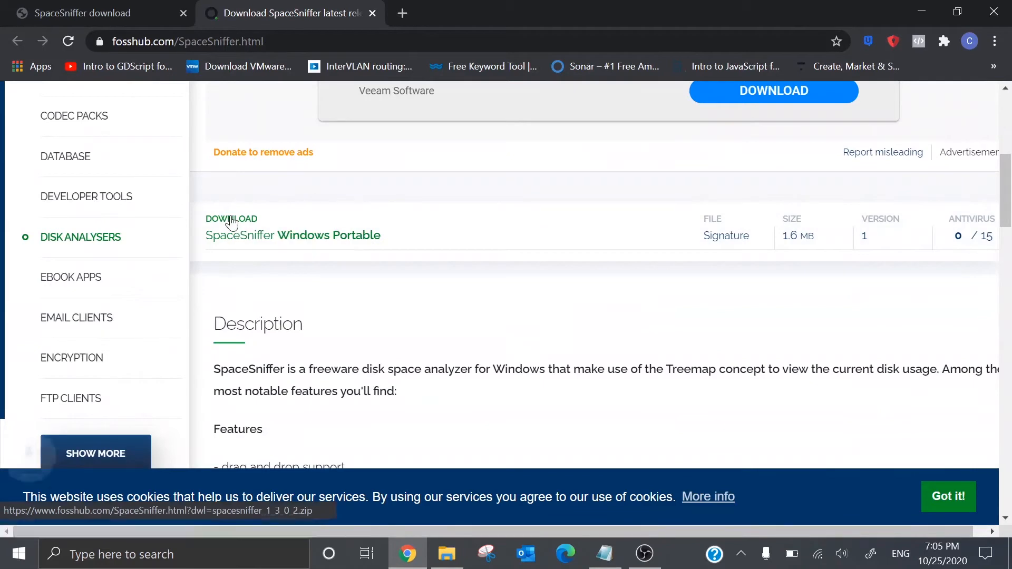
left_click(232, 222)
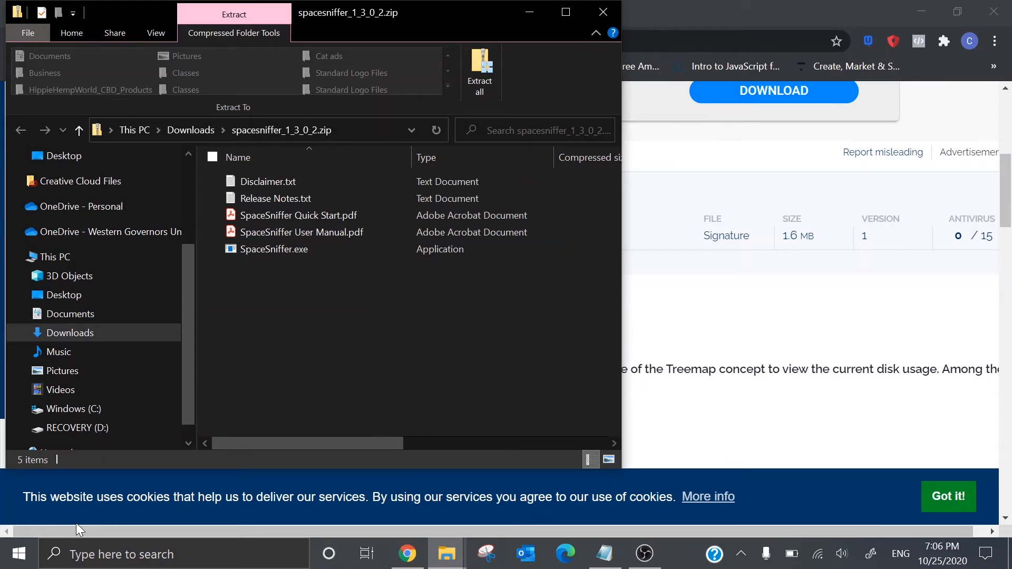
Step: Extract all files from spacesniffer_1_3_0_2.zip into the spacesniffer_1_3_0_2 folder in Downloads
left_click(485, 68)
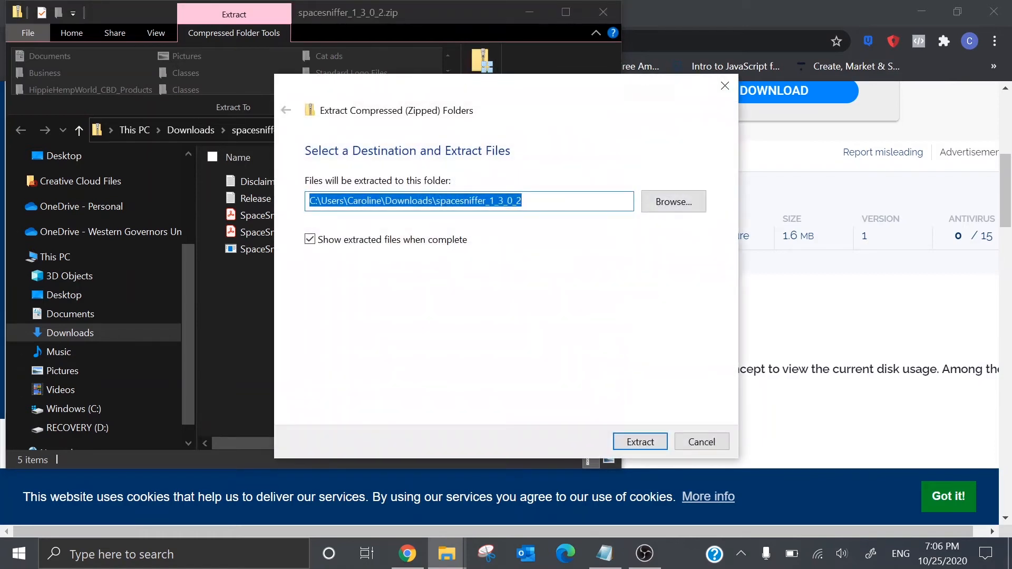
left_click(533, 201)
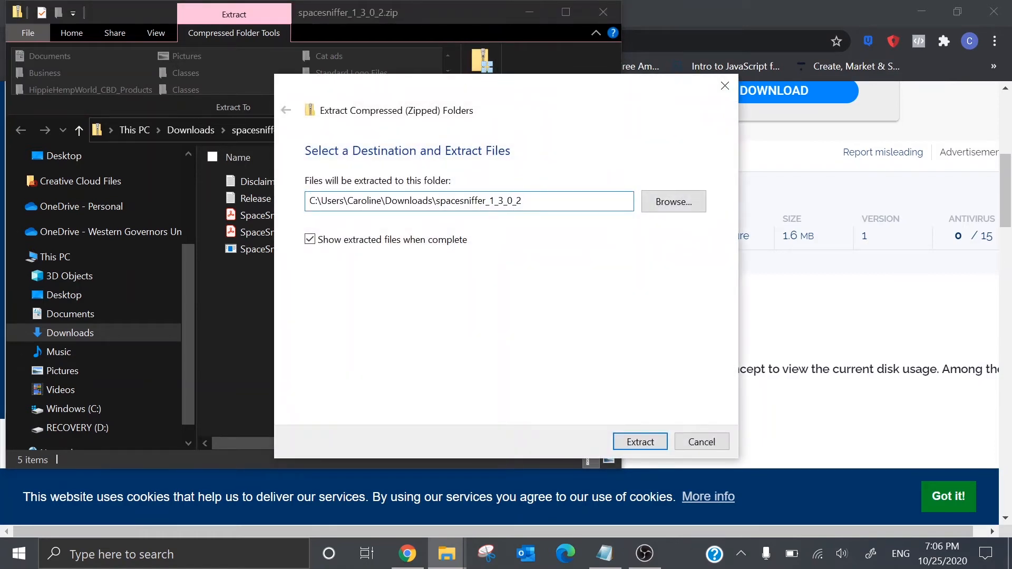
left_click(648, 447)
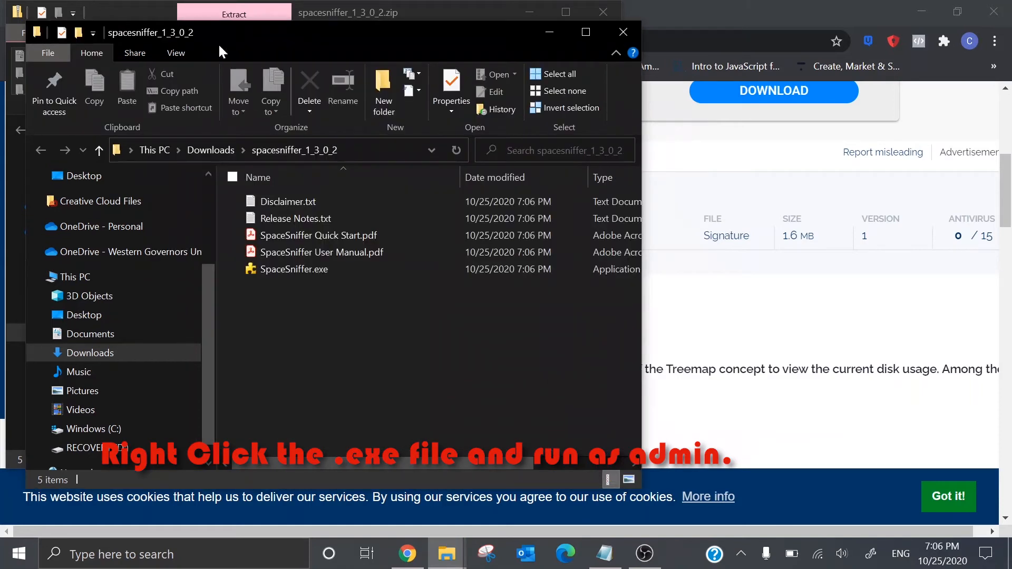
Step: Launch SpaceSniffer.exe from the extracted folder and start a scan of the Windows (C:) drive
right_click(295, 271)
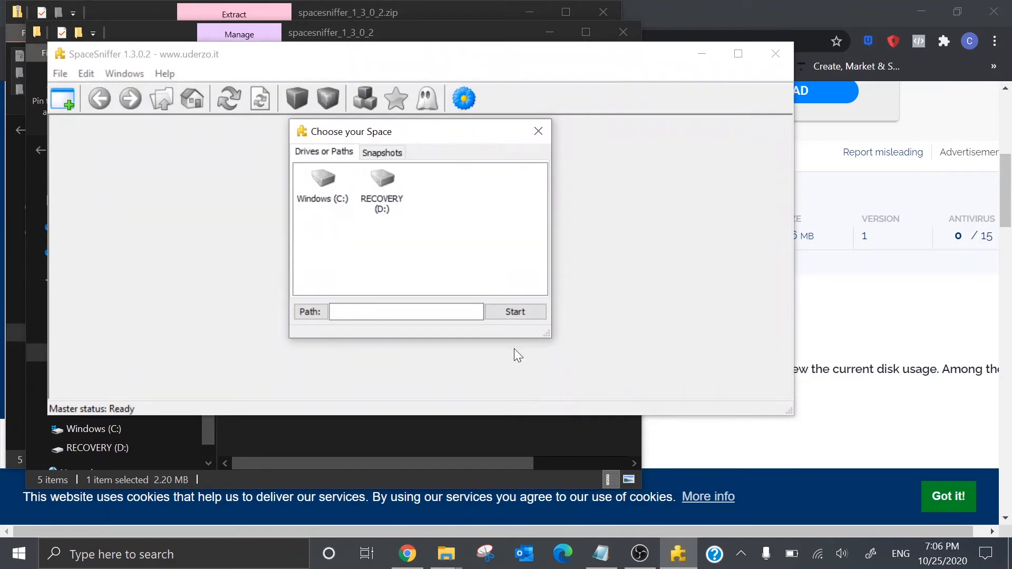
left_click(314, 192)
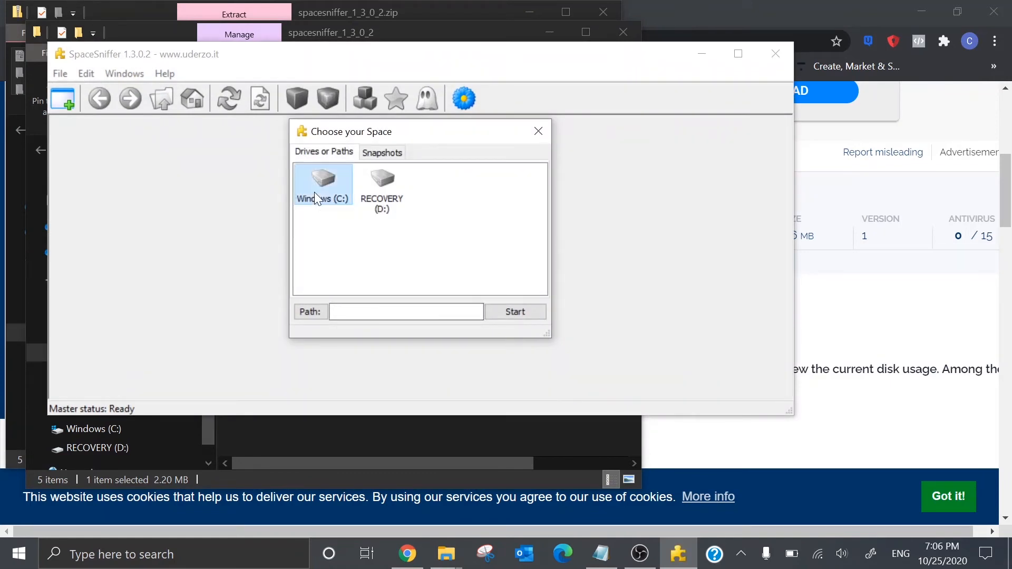
left_click(516, 312)
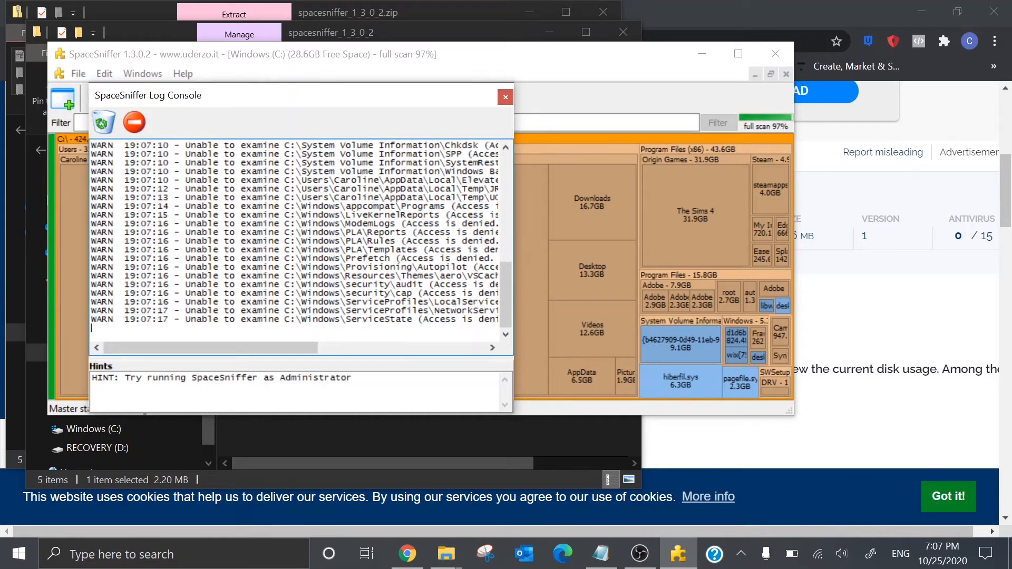
Step: Review the scan's log entries, examine the maximized map of disk usage on the C: drive, and close SpaceSniffer
left_click_drag(303, 206, 495, 320)
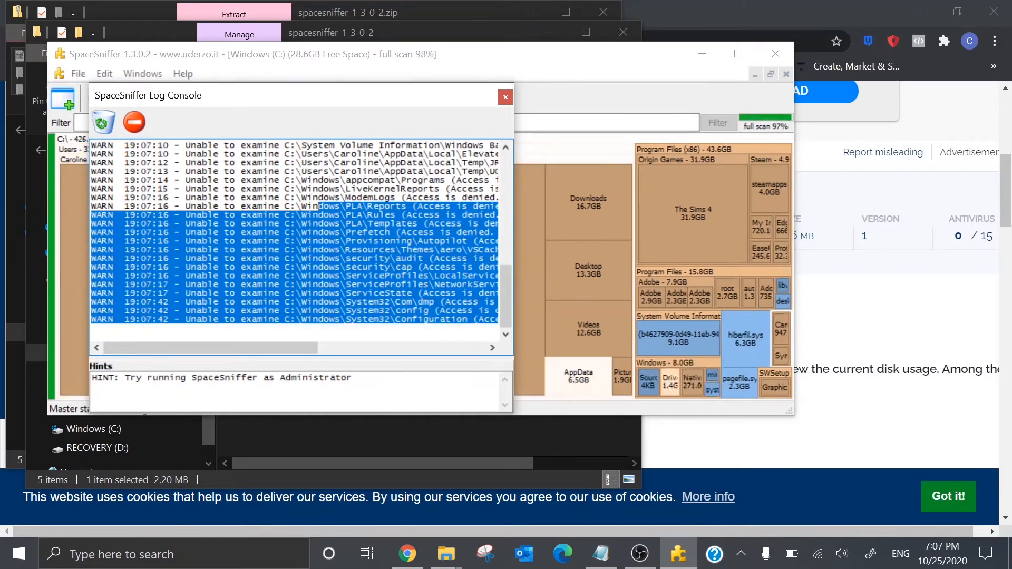
left_click(318, 250)
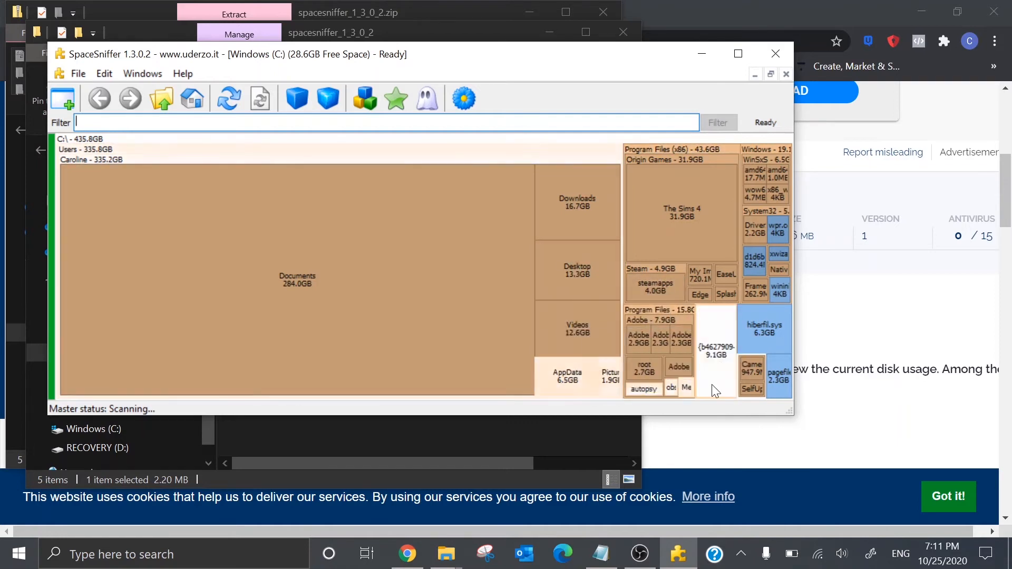
left_click(740, 51)
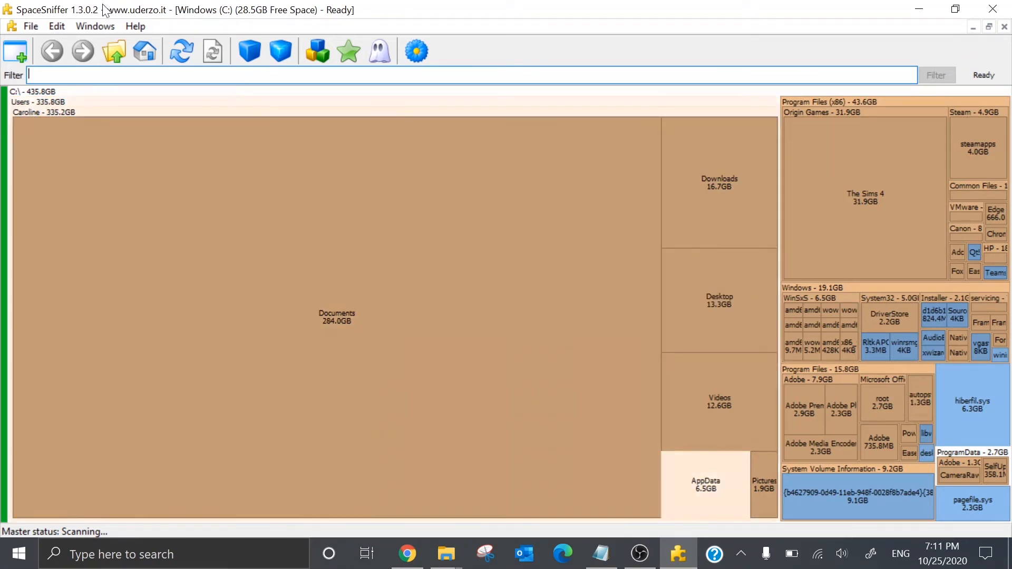
left_click(1001, 7)
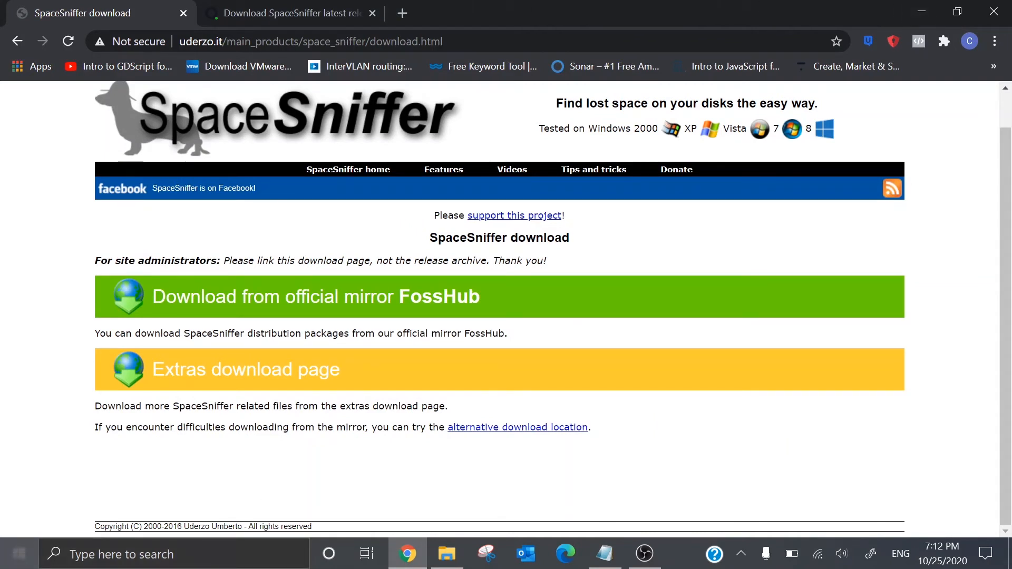
Step: Search Windows for the update settings, check for Windows updates, and close Settings
left_click(174, 554)
type("up")
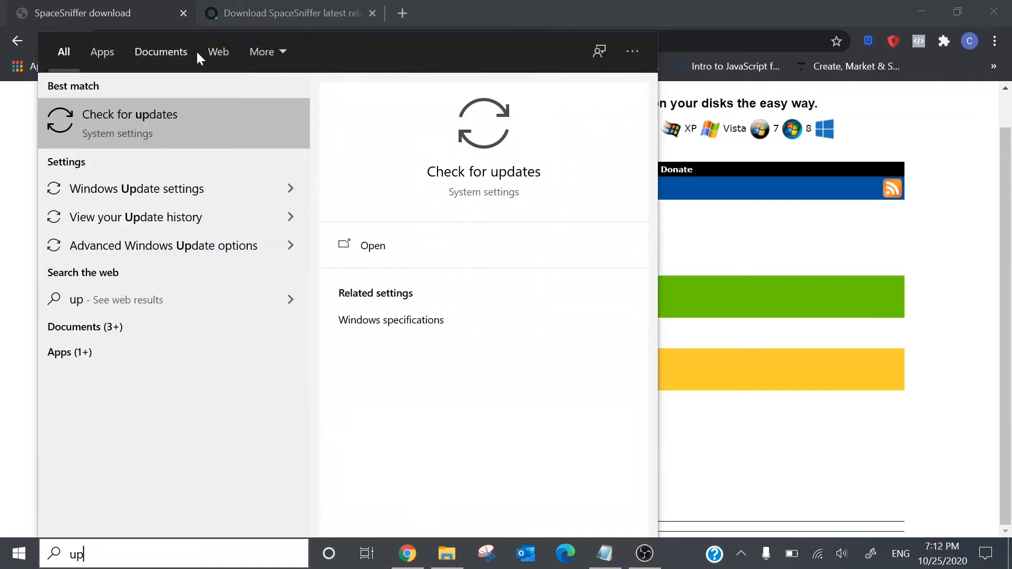
left_click(181, 127)
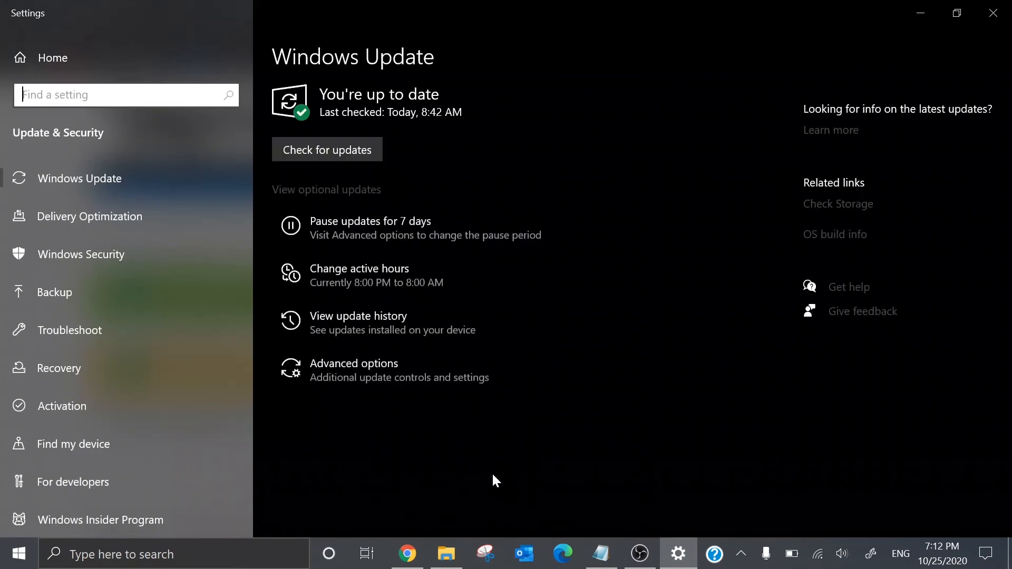
left_click(361, 150)
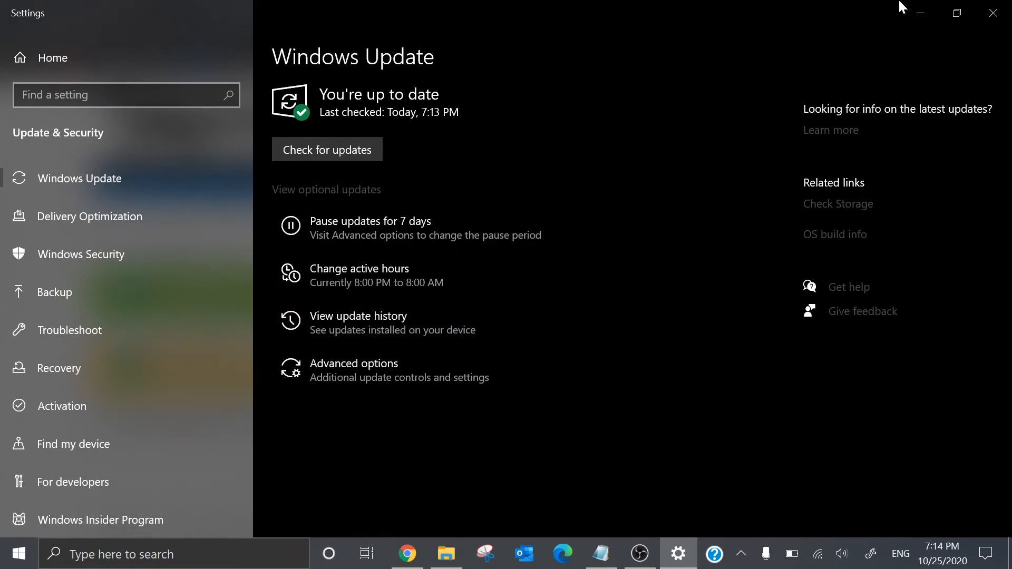
left_click(996, 11)
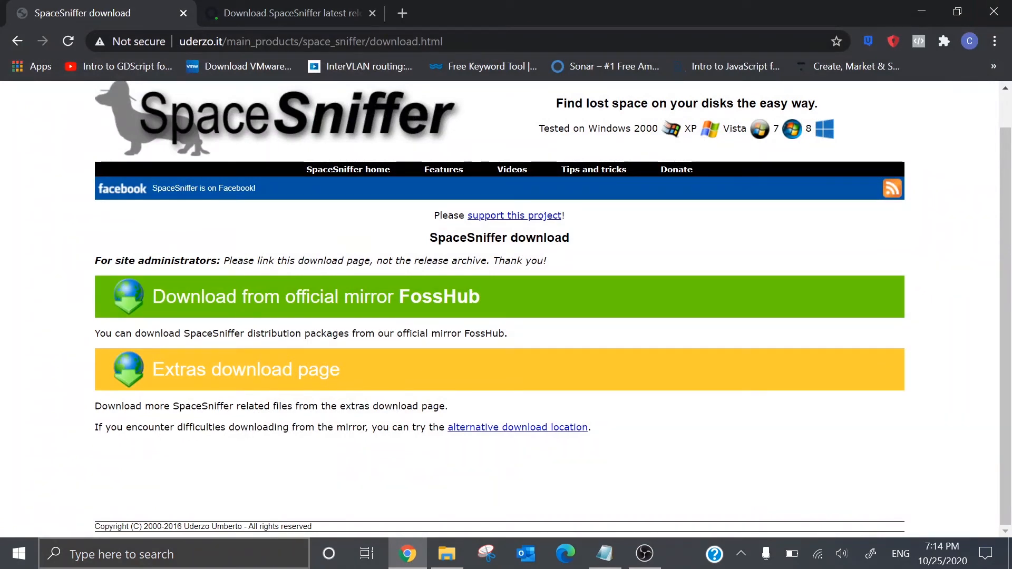
Step: Search Windows for Malwarebytes, launch it and open its Scanner
left_click(605, 553)
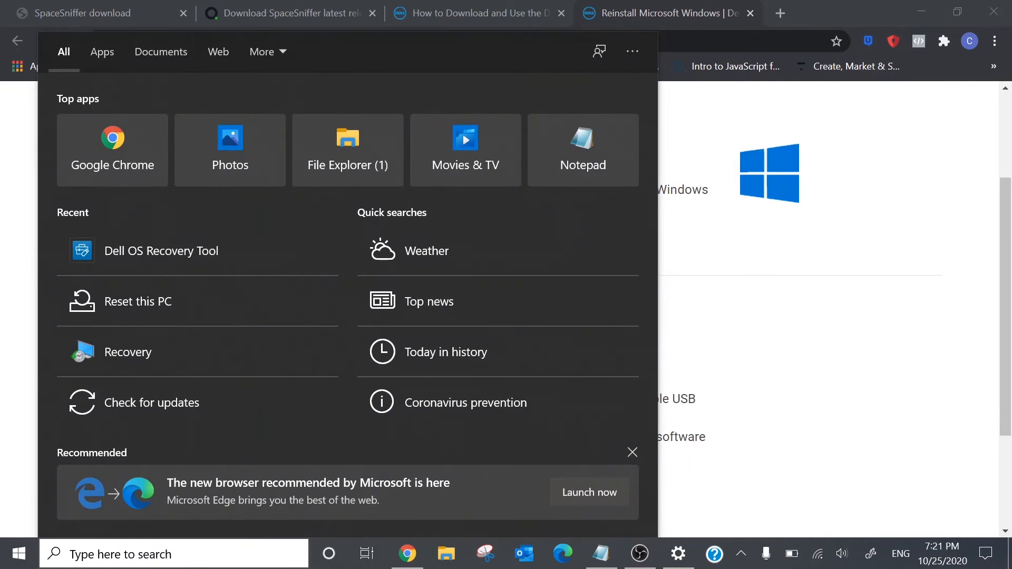
type("mal")
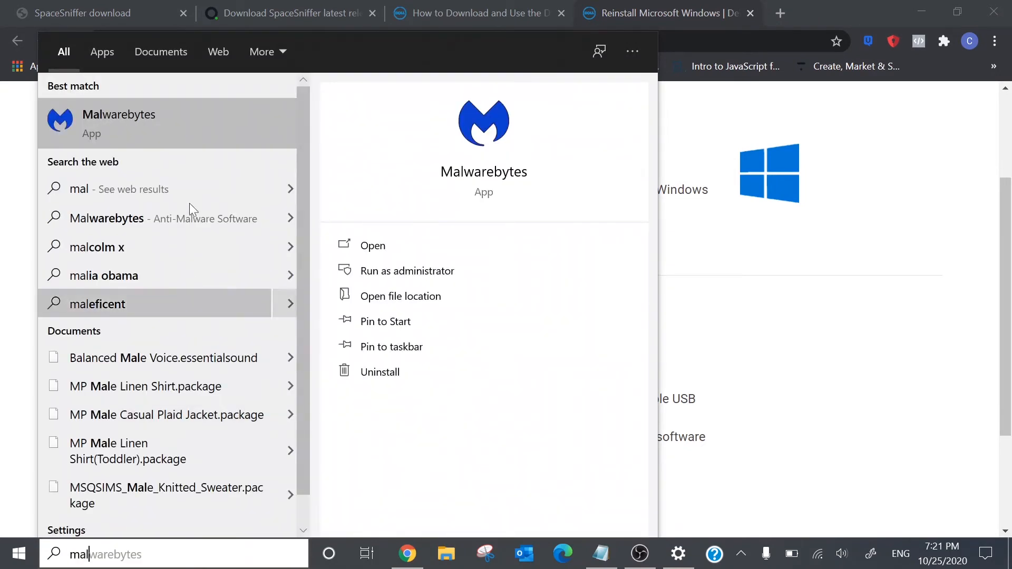
left_click(180, 123)
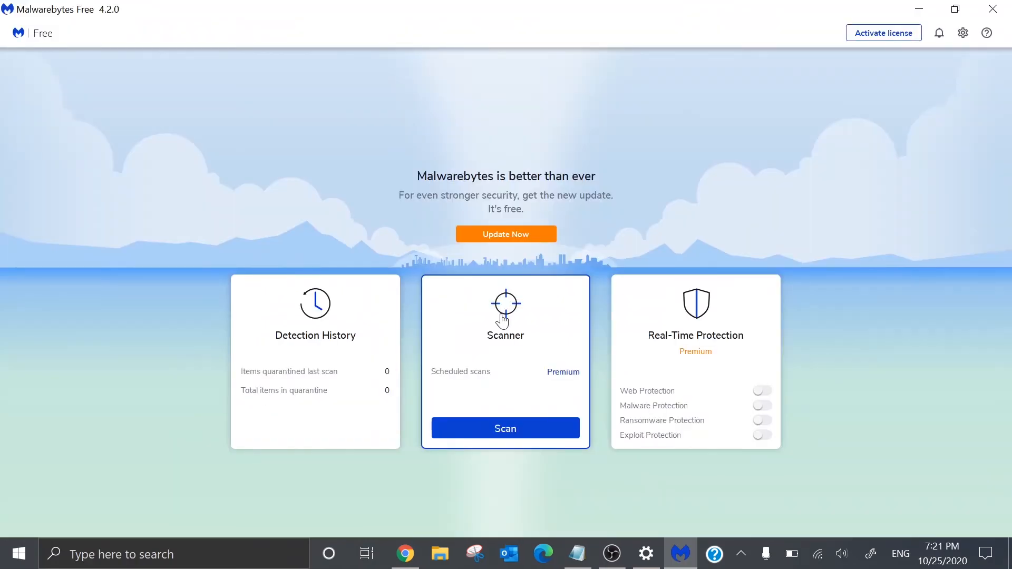
left_click(503, 320)
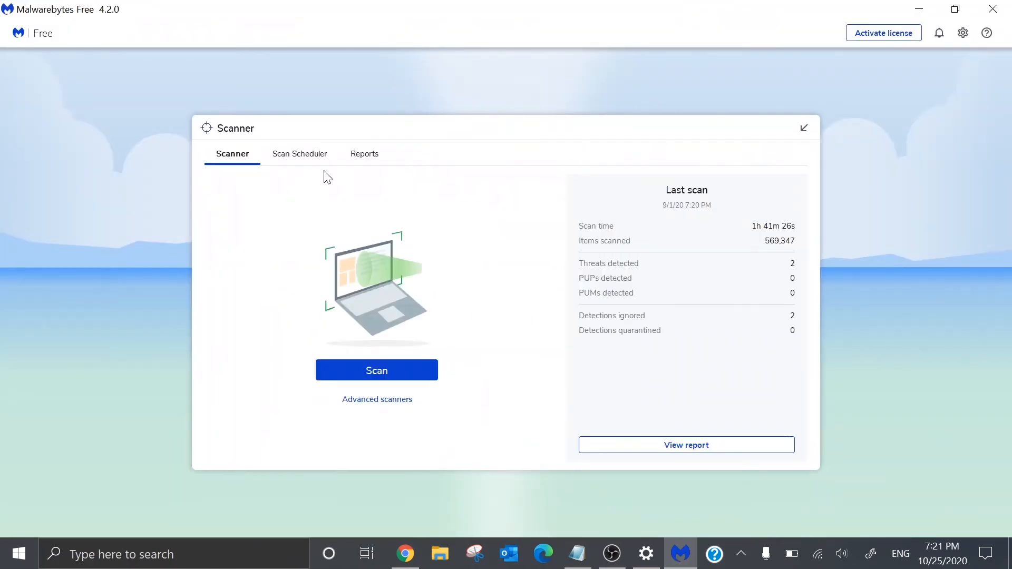
Step: Configure a custom scan among the advanced scanners and choose the option to scan for rootkits
left_click(389, 406)
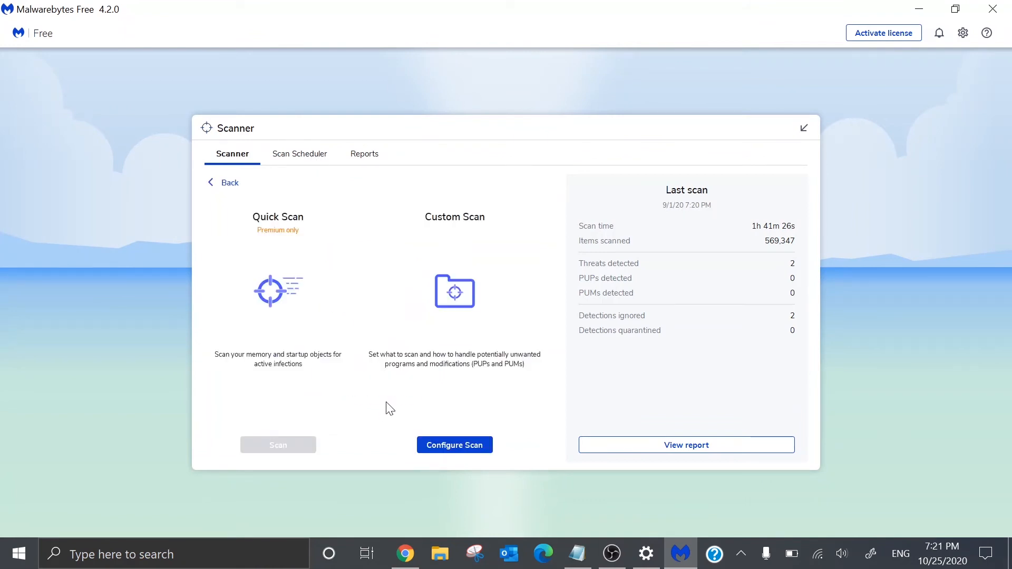
left_click(457, 445)
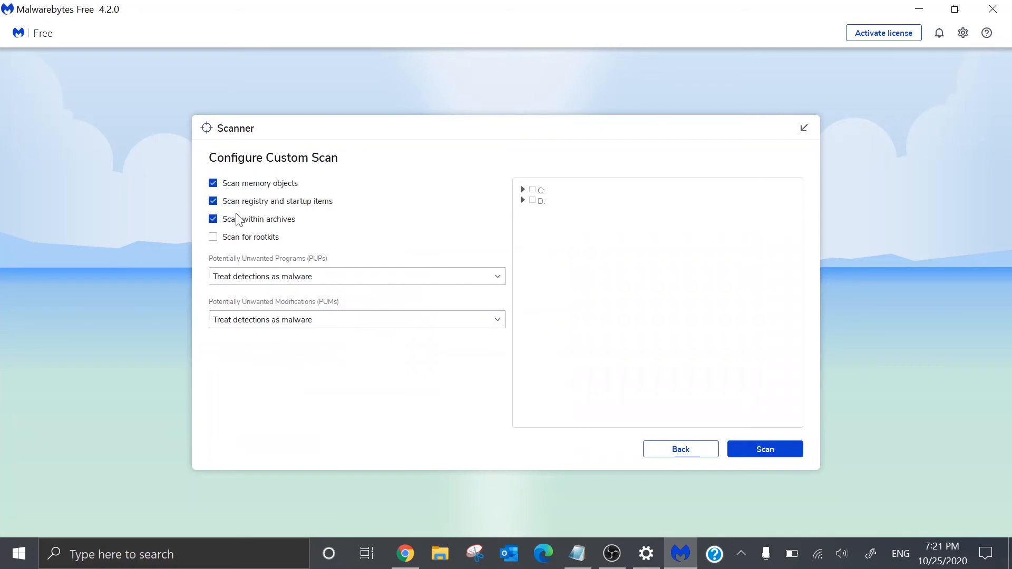
left_click(243, 237)
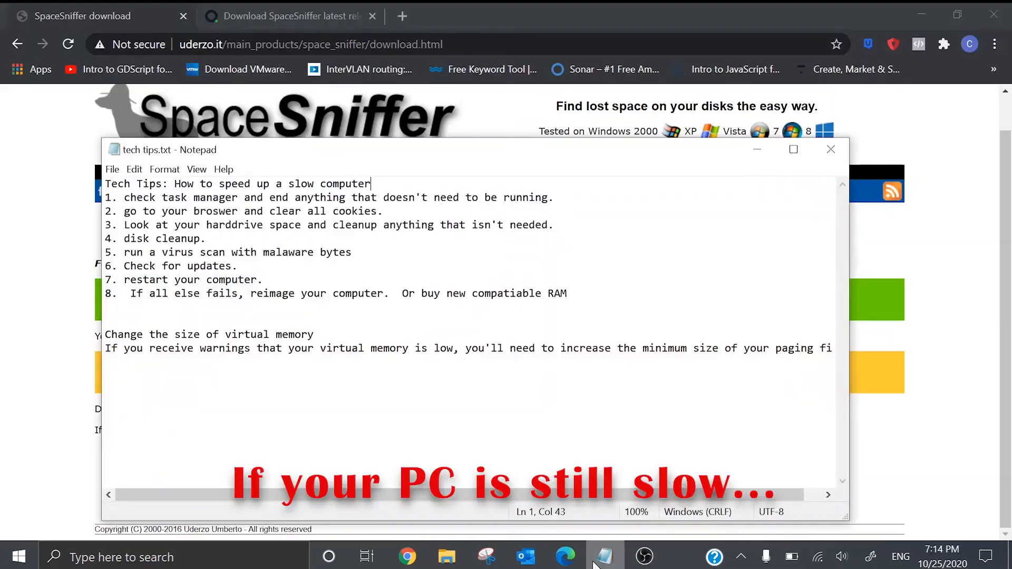
Step: Minimize the tech tips notes, switch to File Explorer and open the personal profile folder under Users on the C: drive
left_click(596, 564)
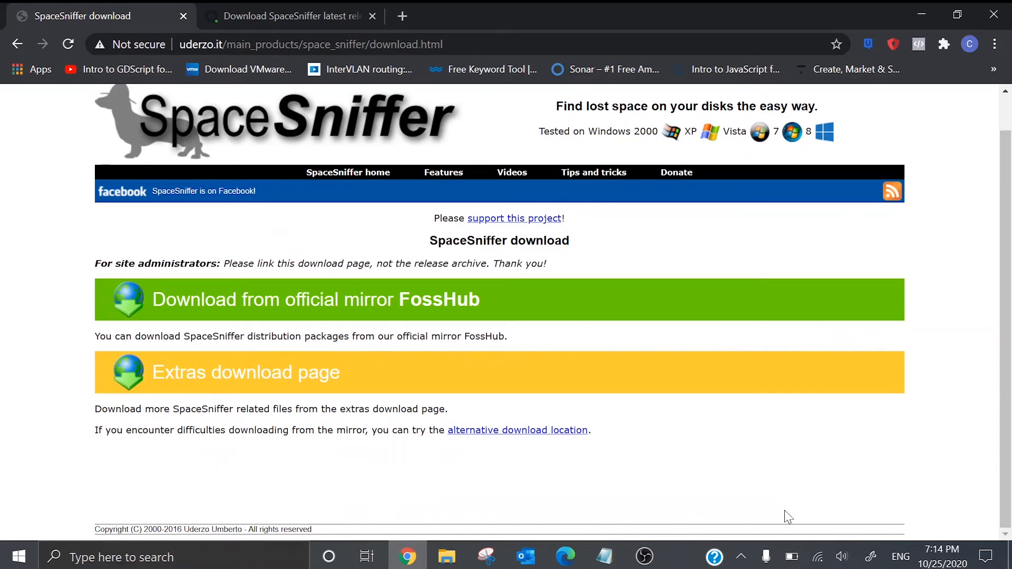
left_click(445, 559)
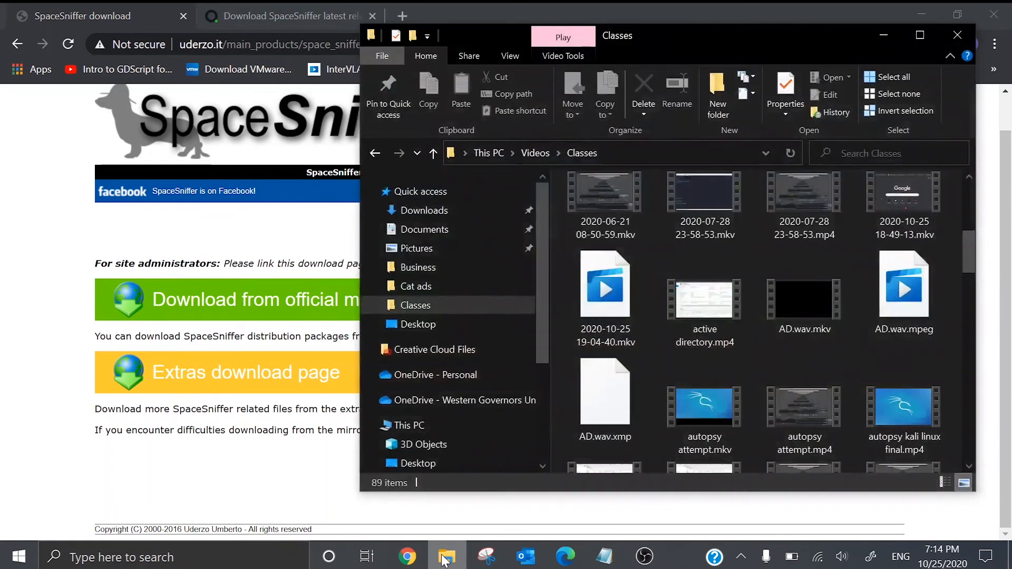
scroll(460, 340, "down", 2)
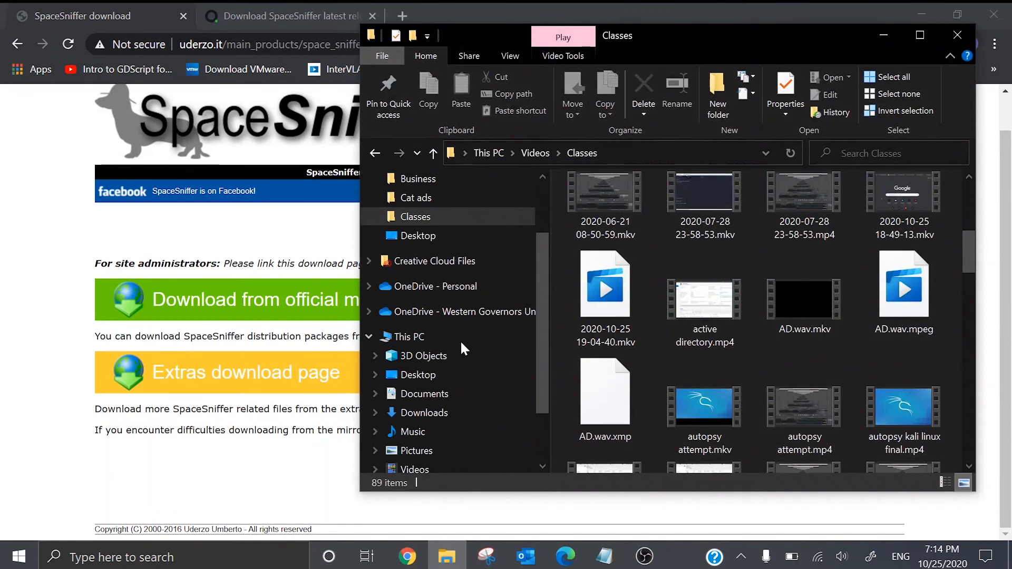
left_click(412, 338)
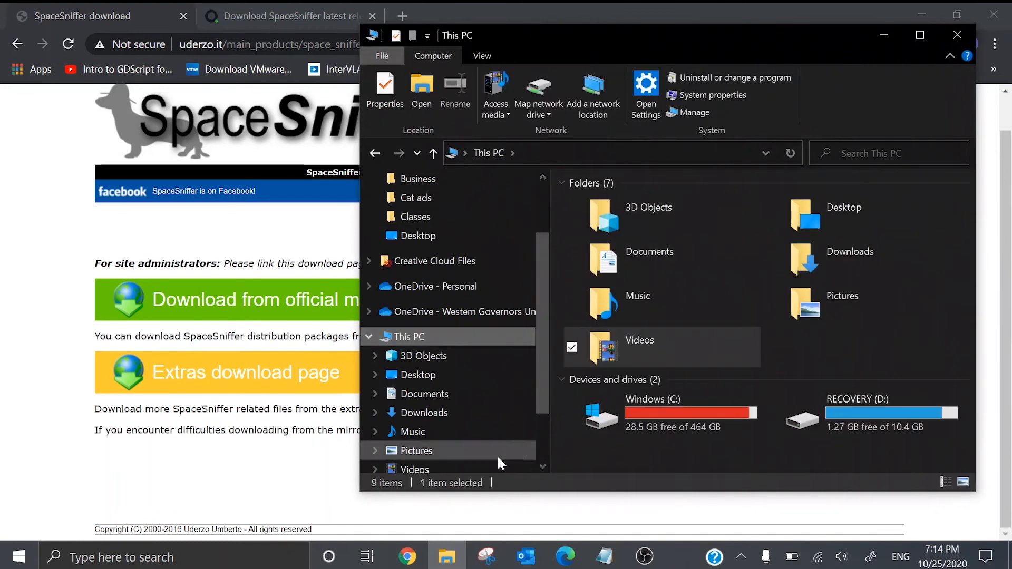
double_click(695, 426)
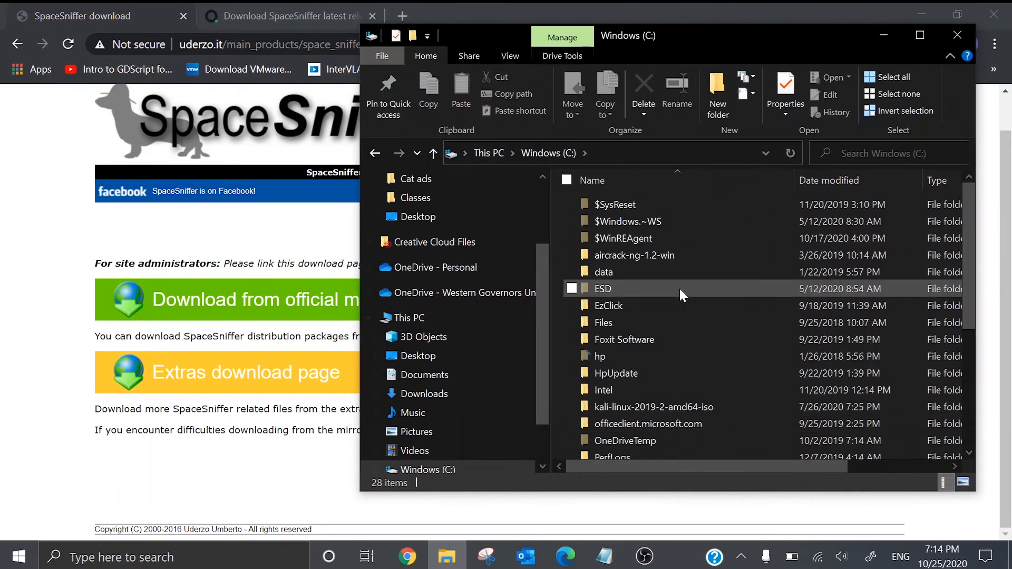
scroll(679, 287, "down", 4)
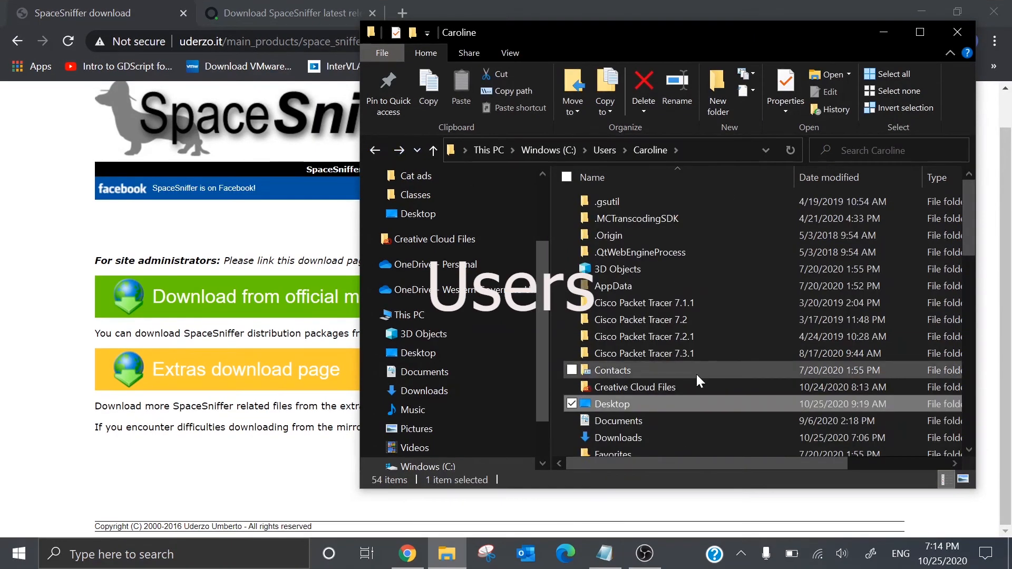
Step: Look through the personal profile folder for large or unneeded folders and files
scroll(696, 372, "down", 4)
scroll(697, 381, "down", 8)
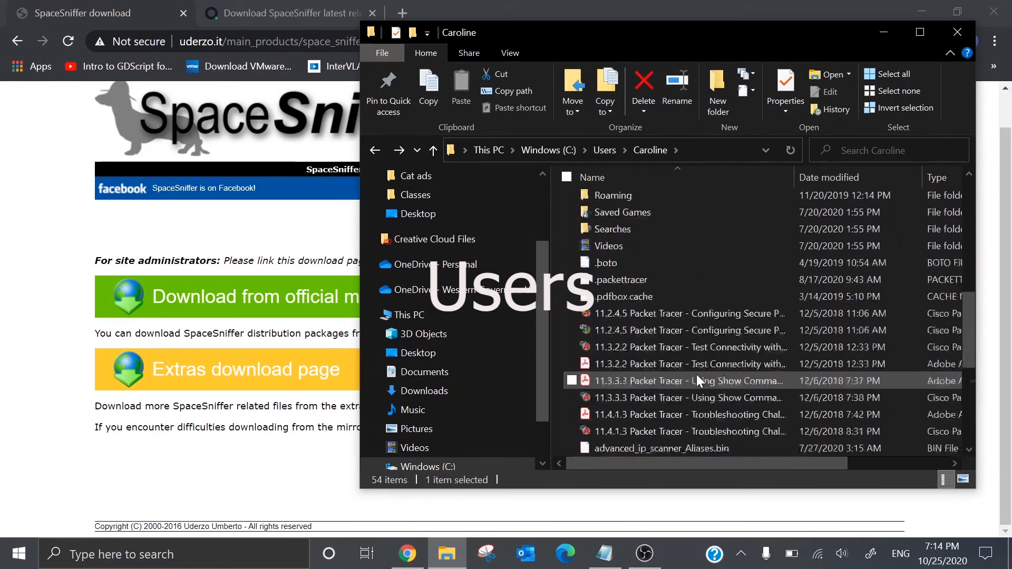
scroll(698, 381, "up", 12)
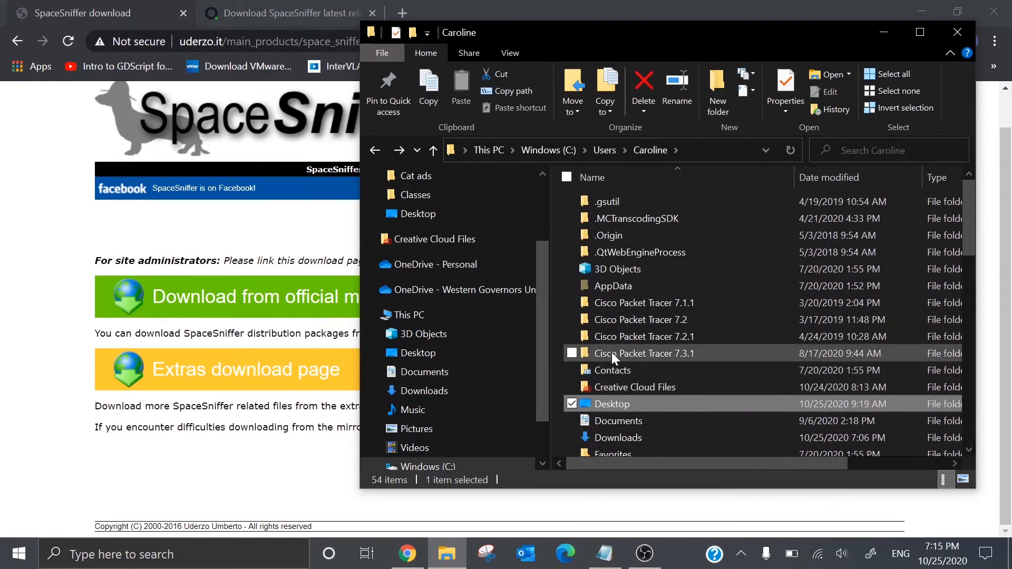
scroll(624, 336, "down", 3)
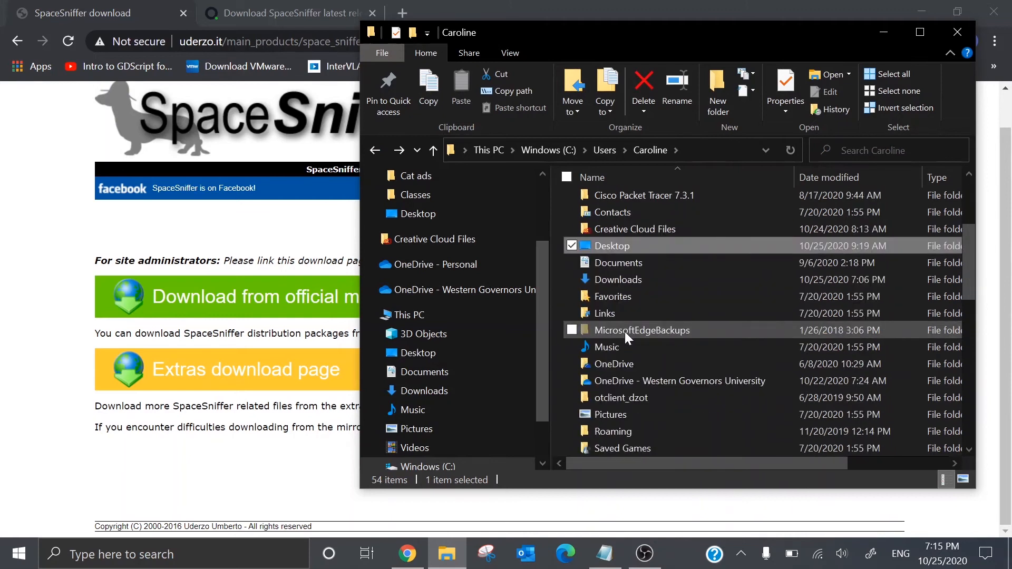
scroll(646, 345, "down", 3)
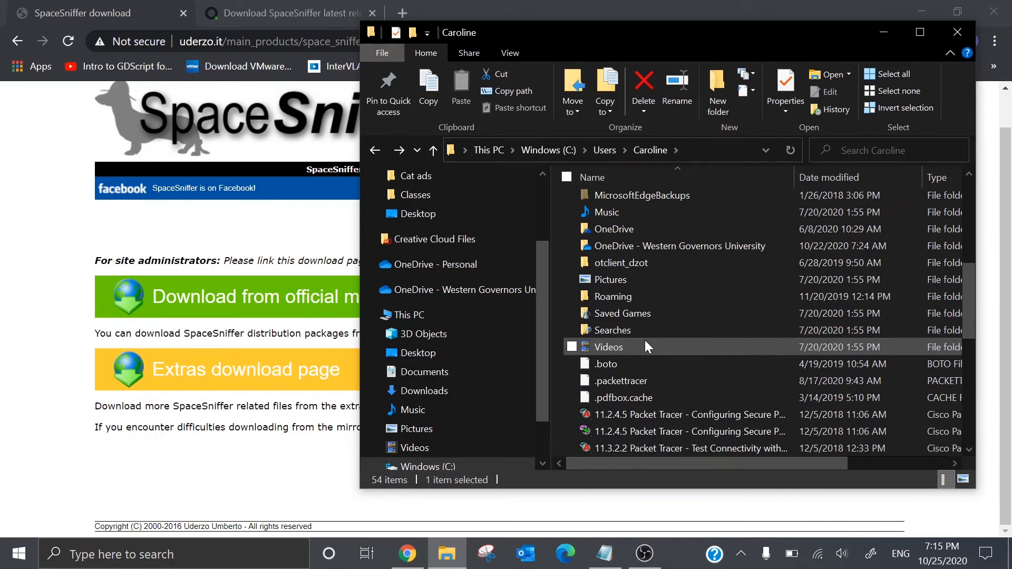
scroll(644, 346, "down", 3)
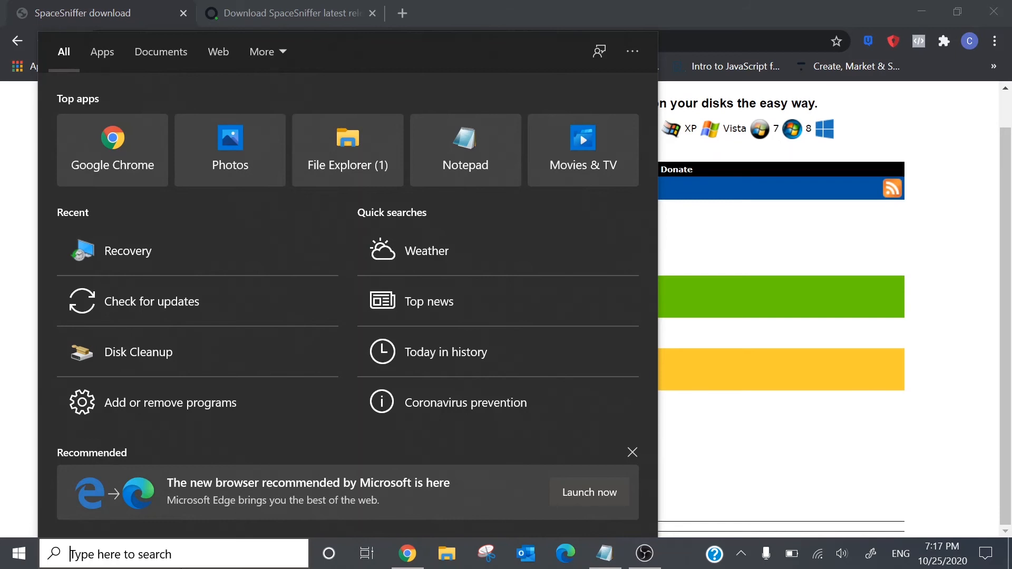
Step: Search Windows for "facto", open the Reset this PC settings and look over the Recovery page
type("fac")
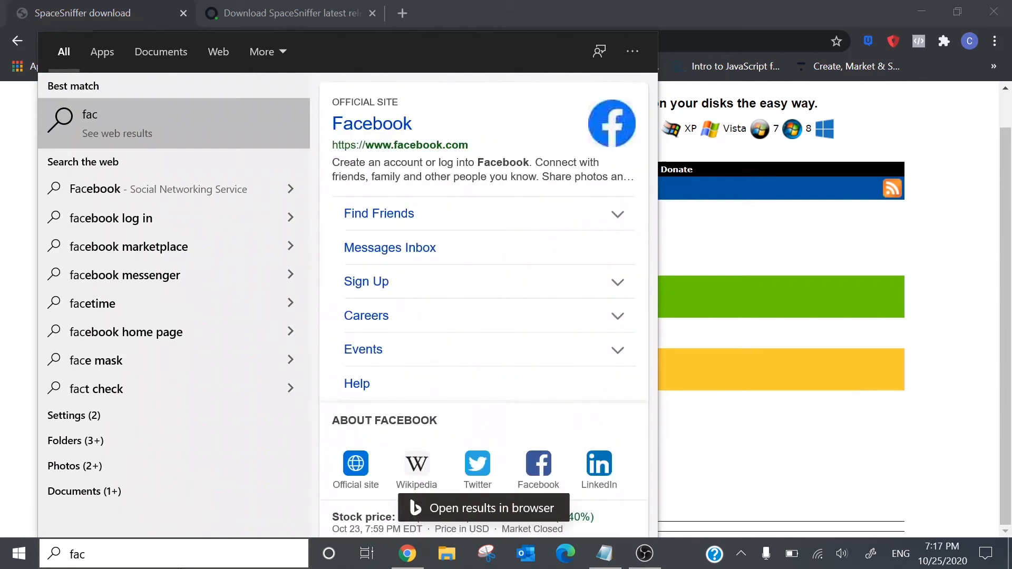
type("to")
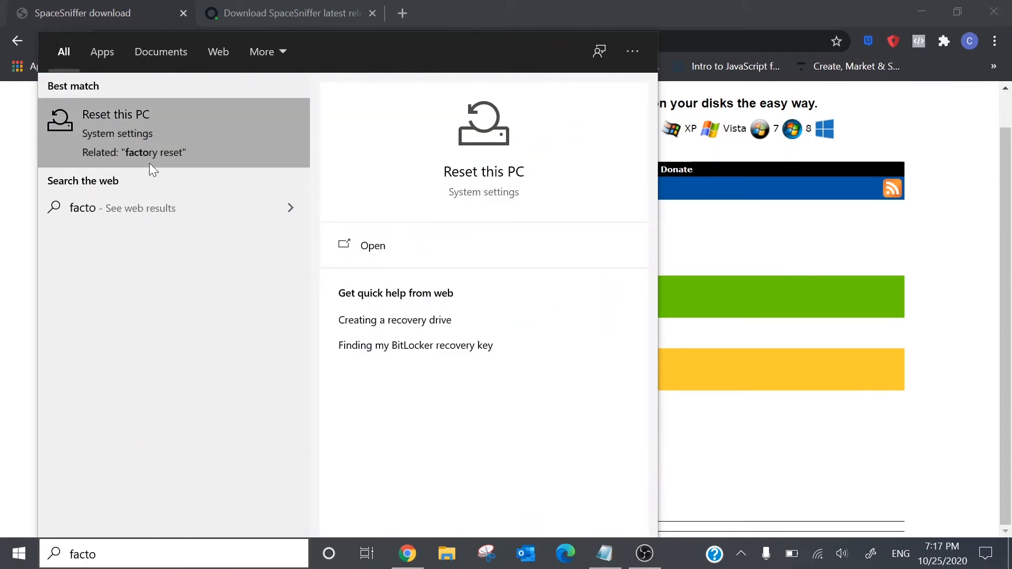
left_click(103, 145)
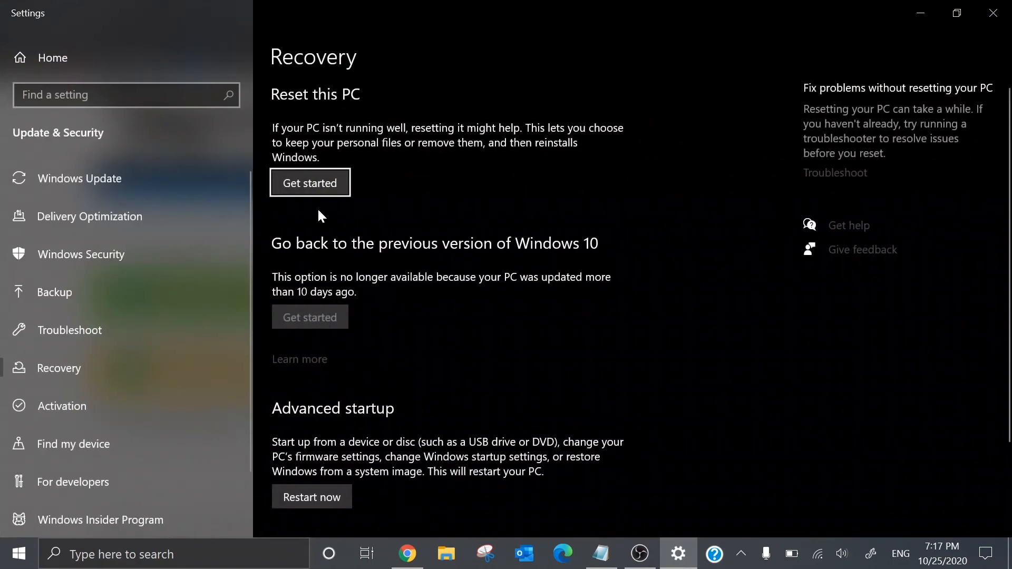
scroll(397, 378, "down", 2)
scroll(397, 378, "up", 2)
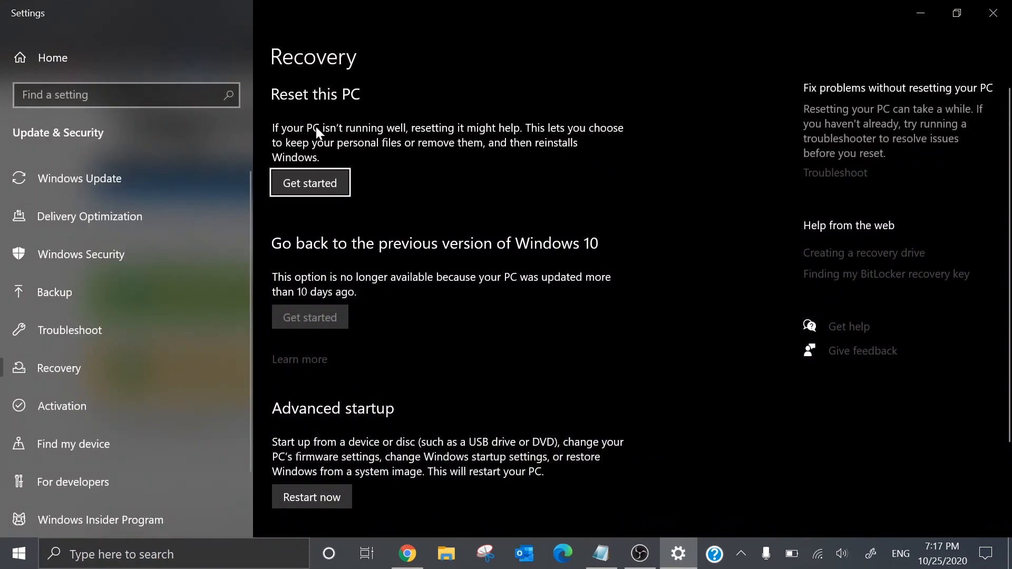
Step: Start Reset this PC to view its options for keeping or removing files, cancel the reset and minimize Settings
left_click(317, 191)
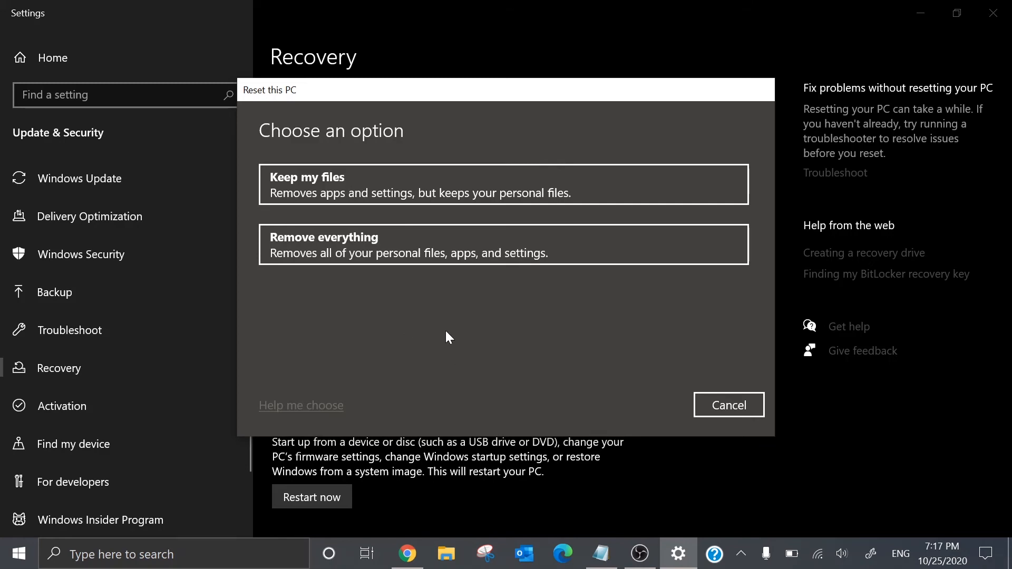
left_click(725, 409)
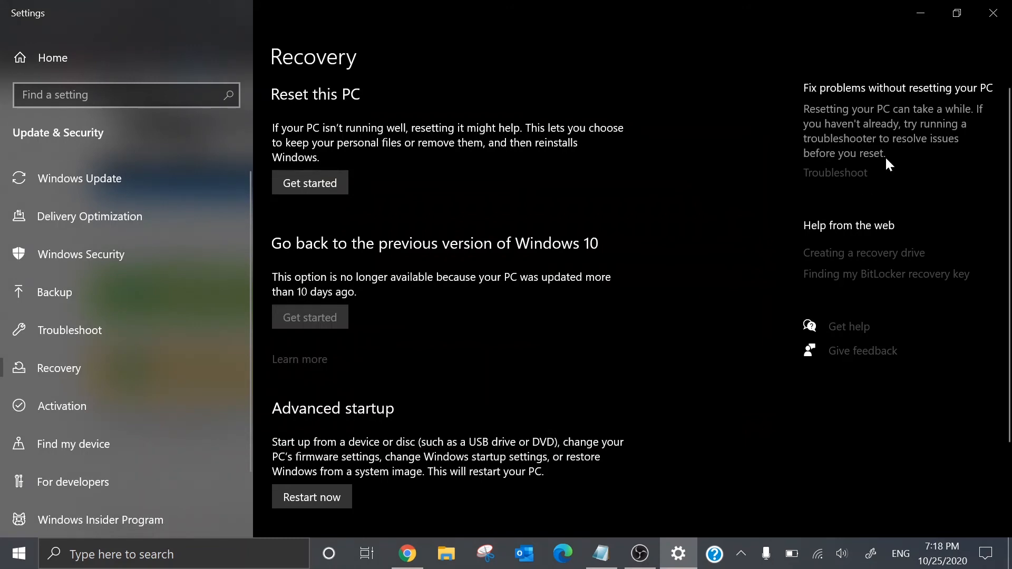
left_click(924, 12)
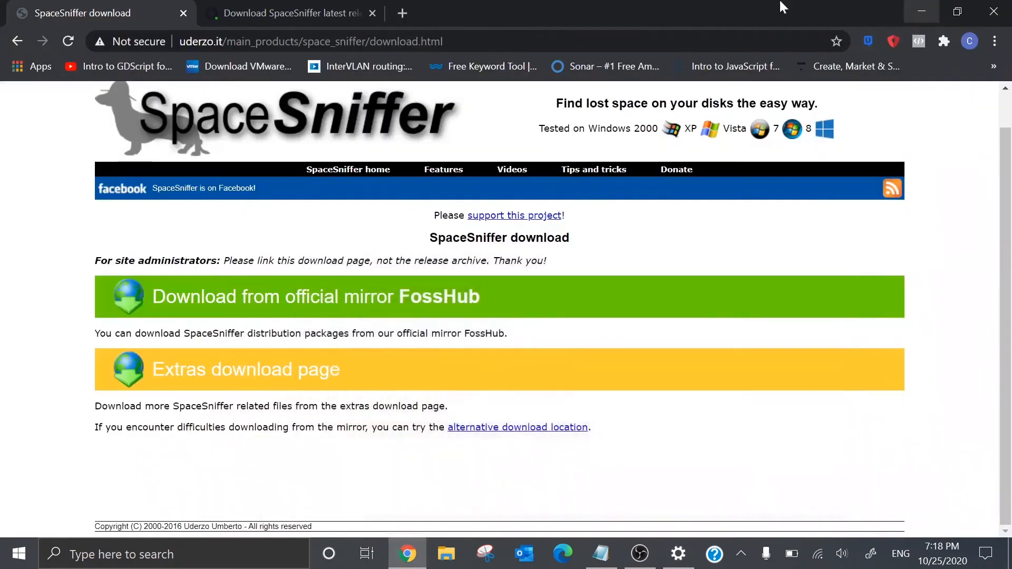
Step: Search the web for "dell recovery tool" in a new browser tab and open Dell's article on the OS Recovery Image in Microsoft Windows
left_click(402, 12)
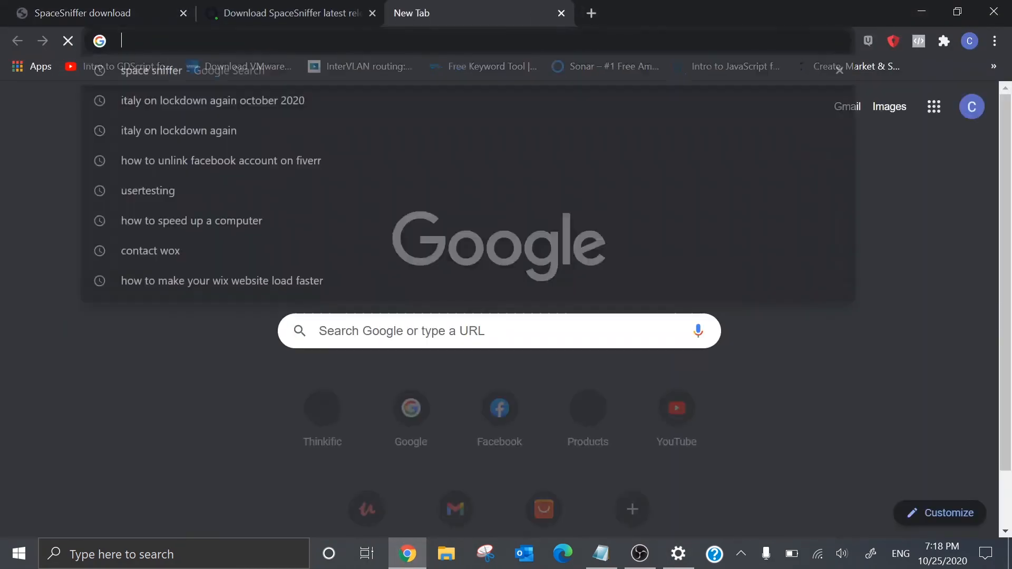
type("de")
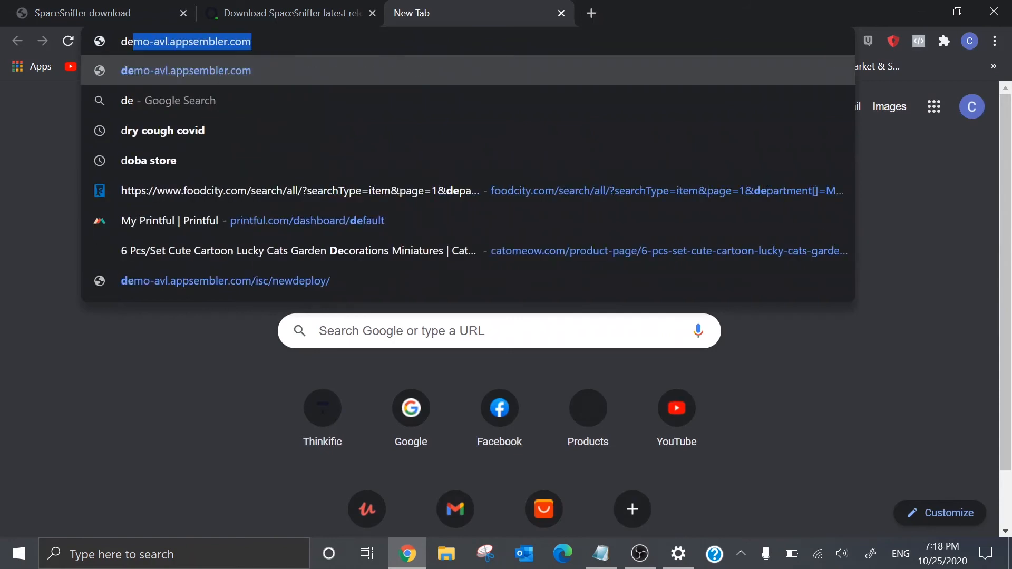
type("ll recovery tool")
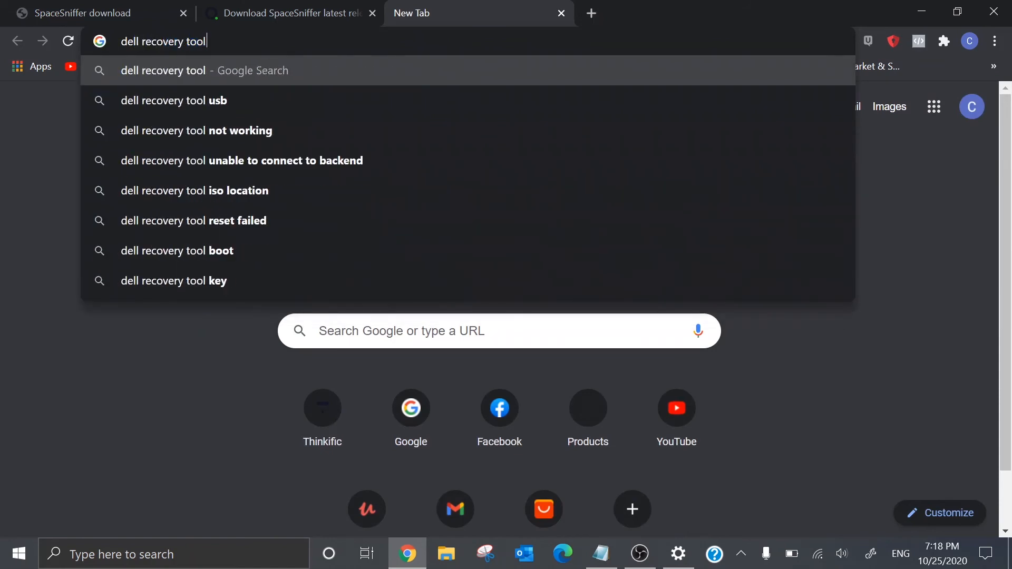
key("Return")
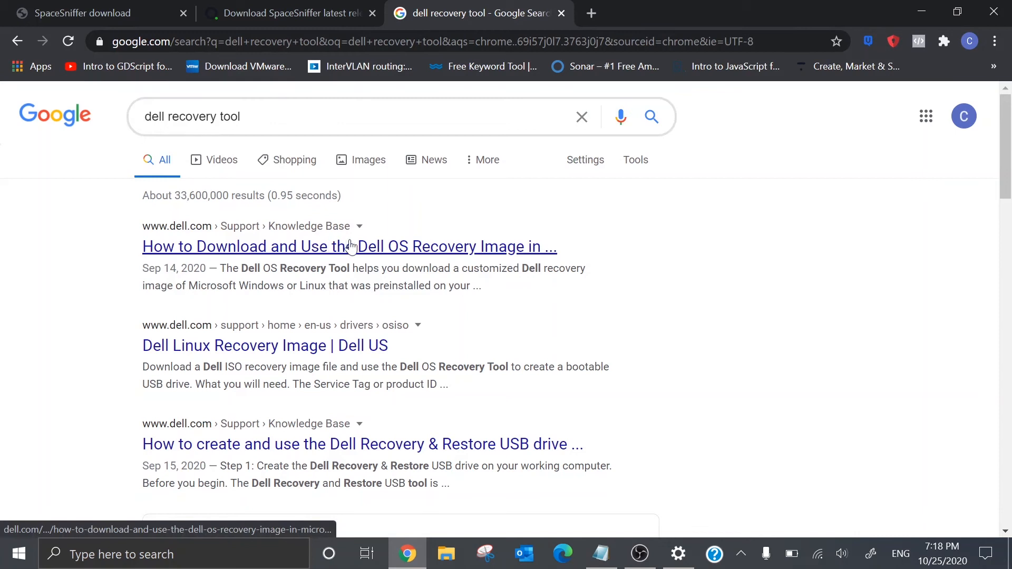
left_click(270, 250)
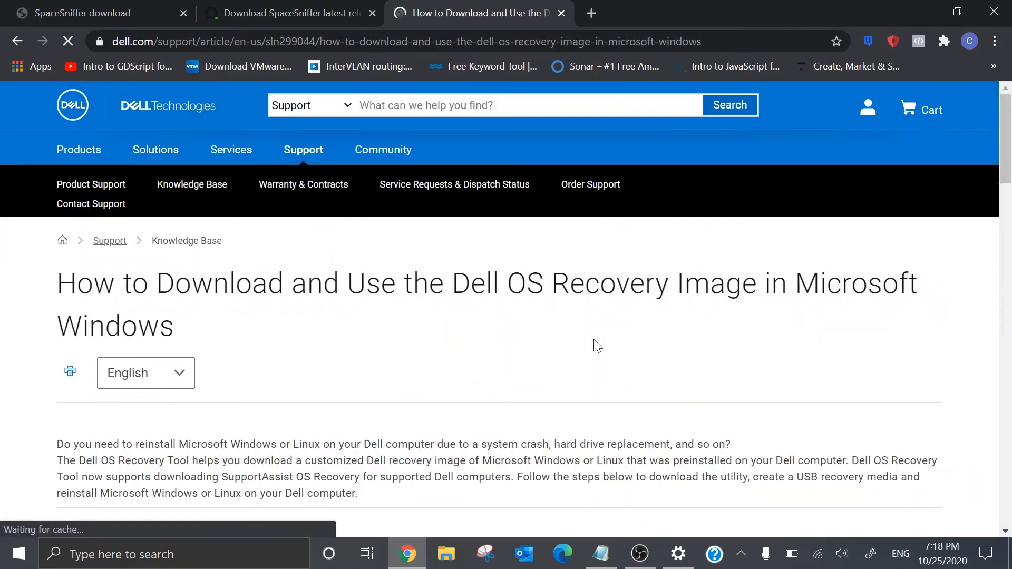
Step: Review the Dell recovery article and expand its instructions for creating a USB recovery media
scroll(594, 339, "down", 5)
scroll(594, 339, "down", 4)
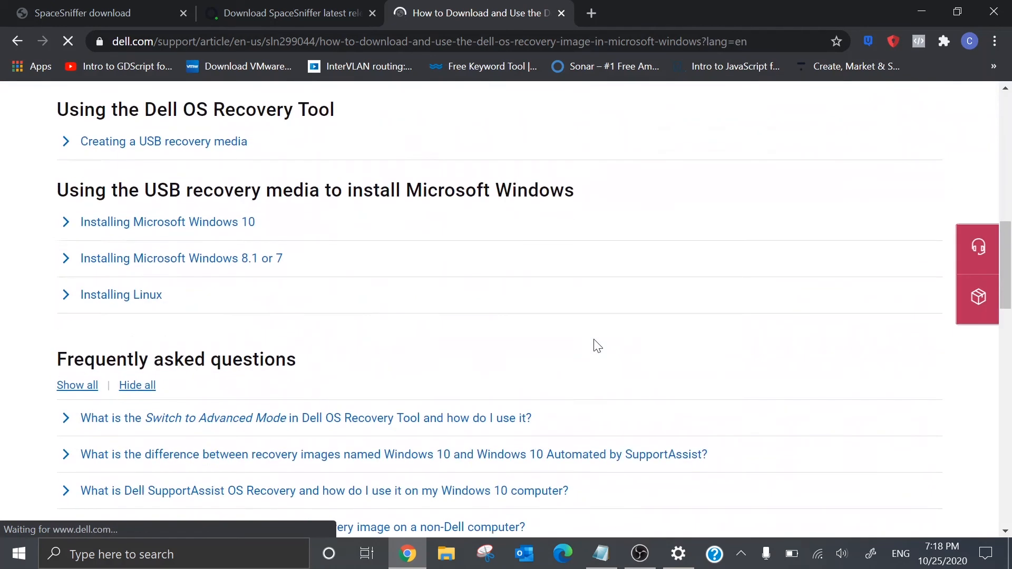
scroll(597, 346, "down", 1)
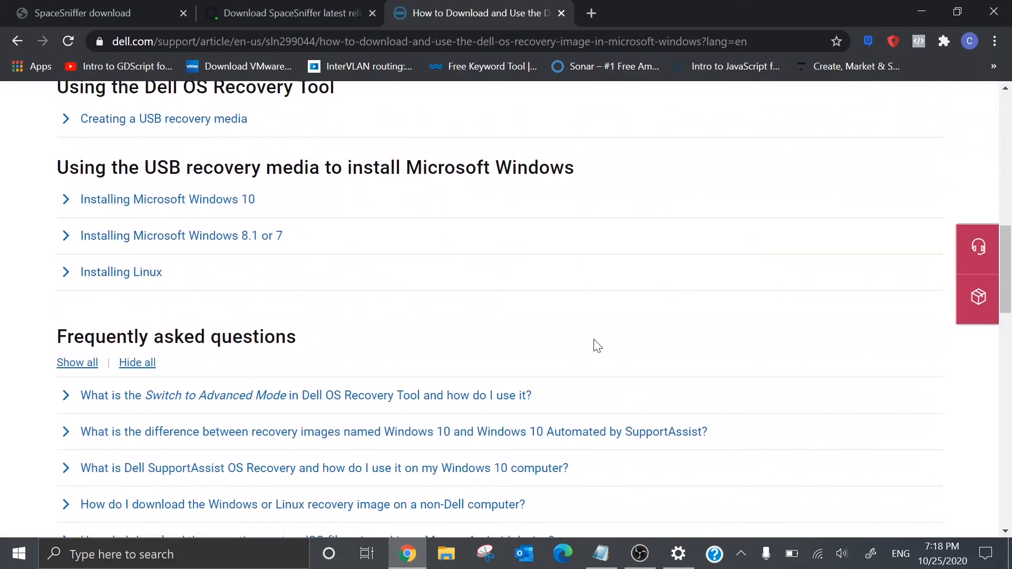
scroll(425, 366, "up", 2)
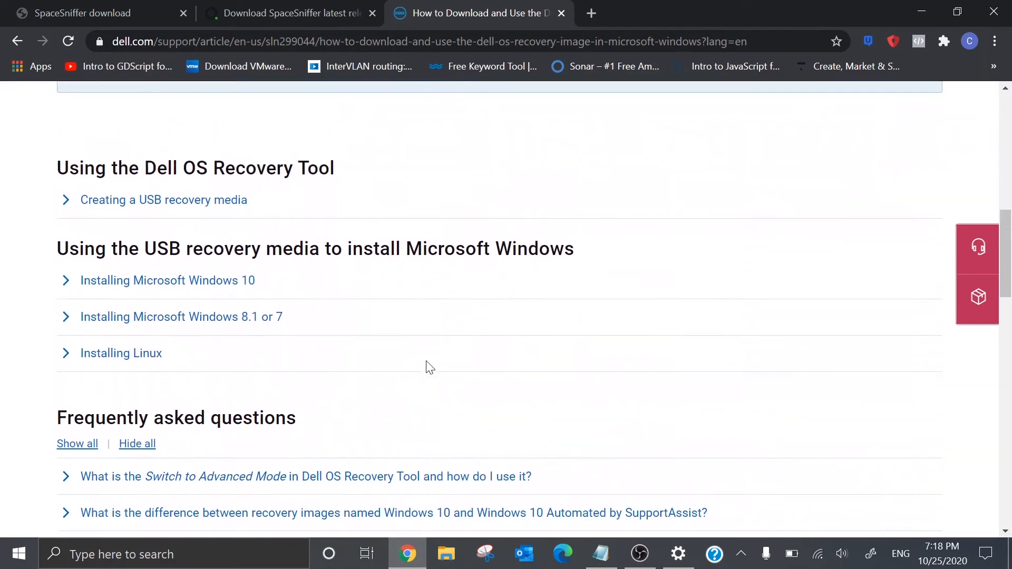
left_click(68, 211)
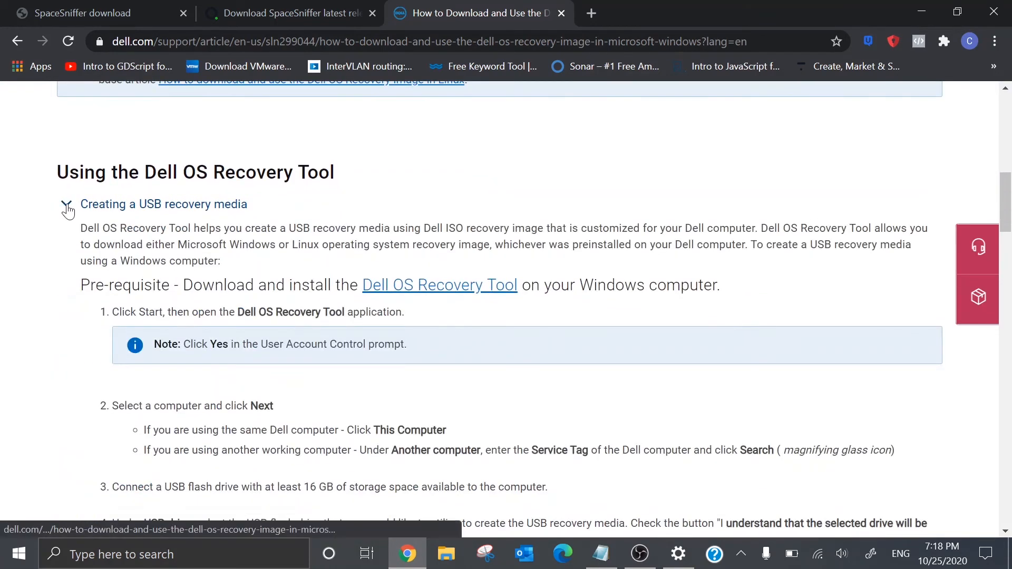
scroll(68, 211, "down", 1)
scroll(540, 311, "down", 3)
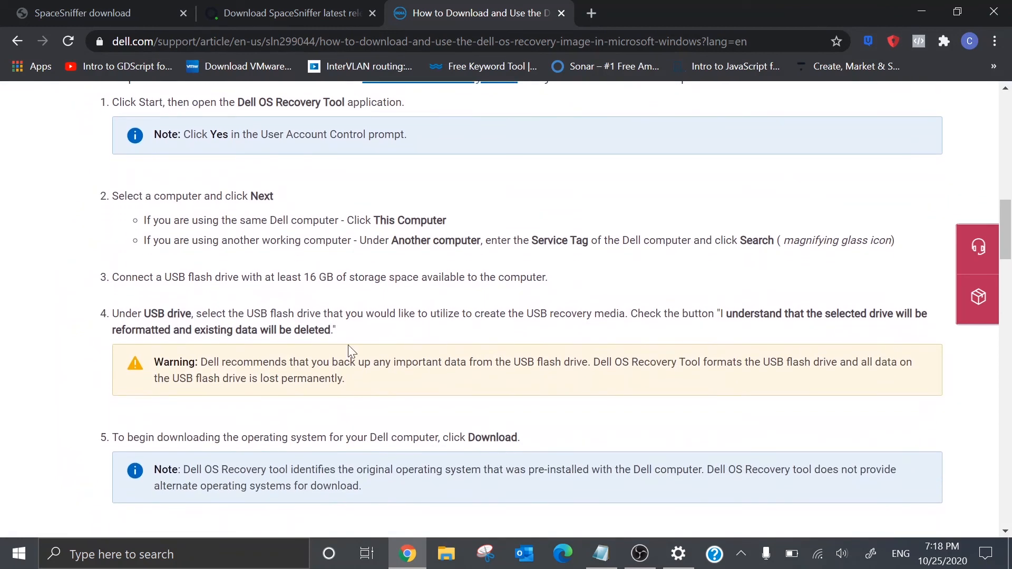
scroll(348, 346, "up", 3)
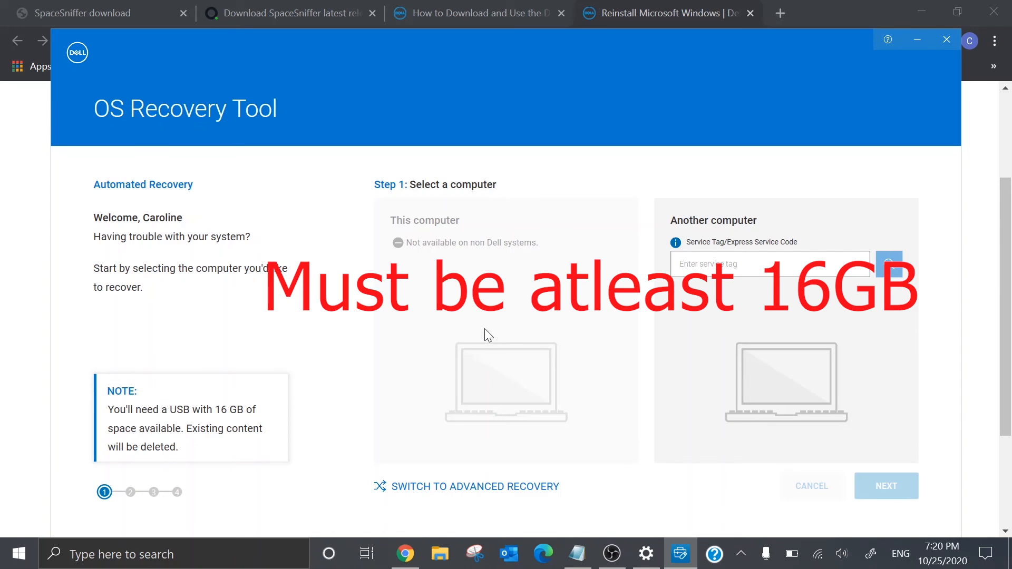
Step: Choose Another computer by its service tag field in the Dell OS Recovery Tool and close the tool
left_click(748, 275)
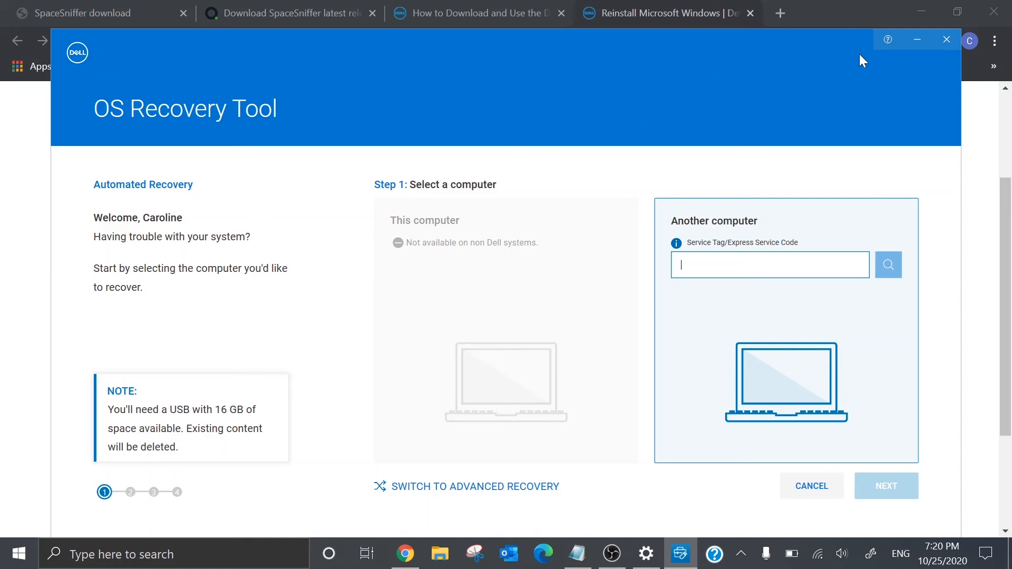
left_click(950, 43)
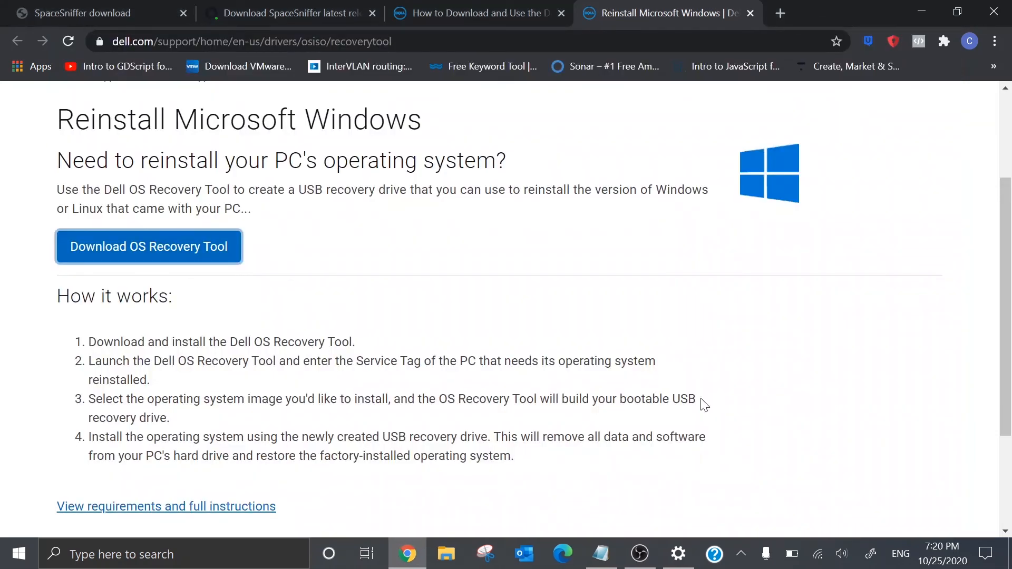
Step: Bring up Malwarebytes through Windows search, check its custom scan configuration and minimize it
left_click(210, 554)
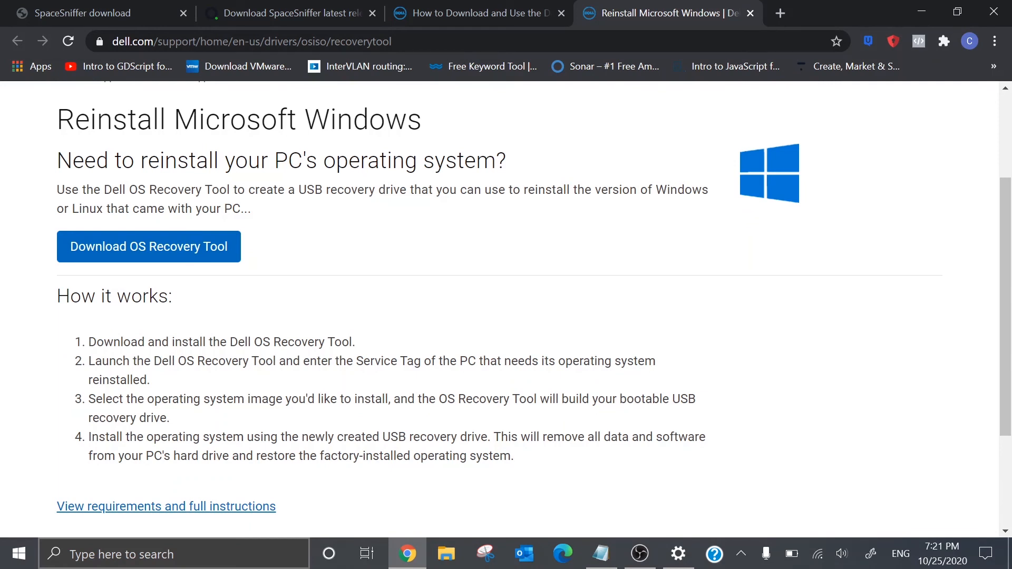
left_click(173, 554)
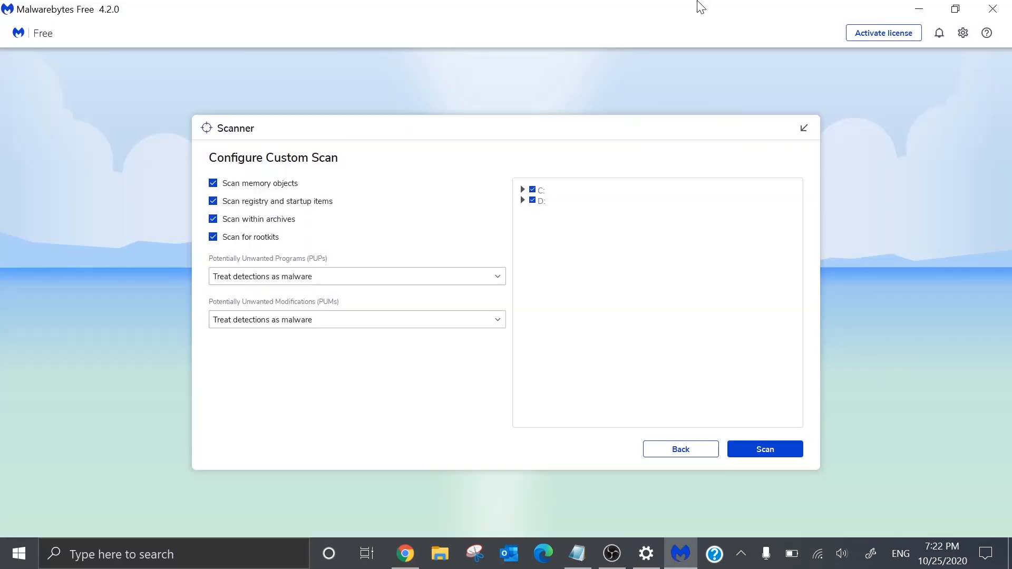
left_click(914, 6)
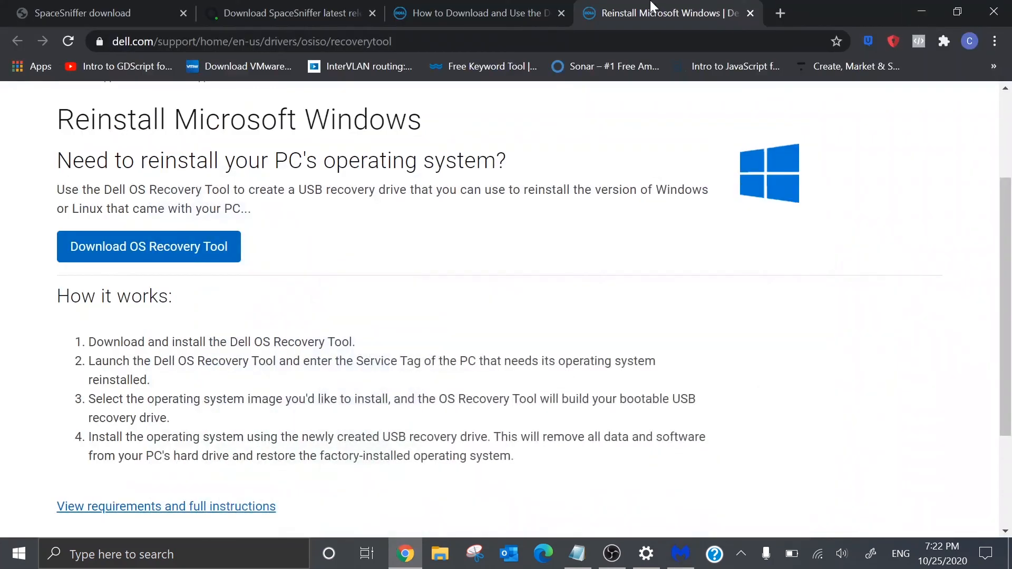
Step: Open carostechnology.com in a new browser tab and look over its home page
left_click(780, 13)
type("carostechnology.com")
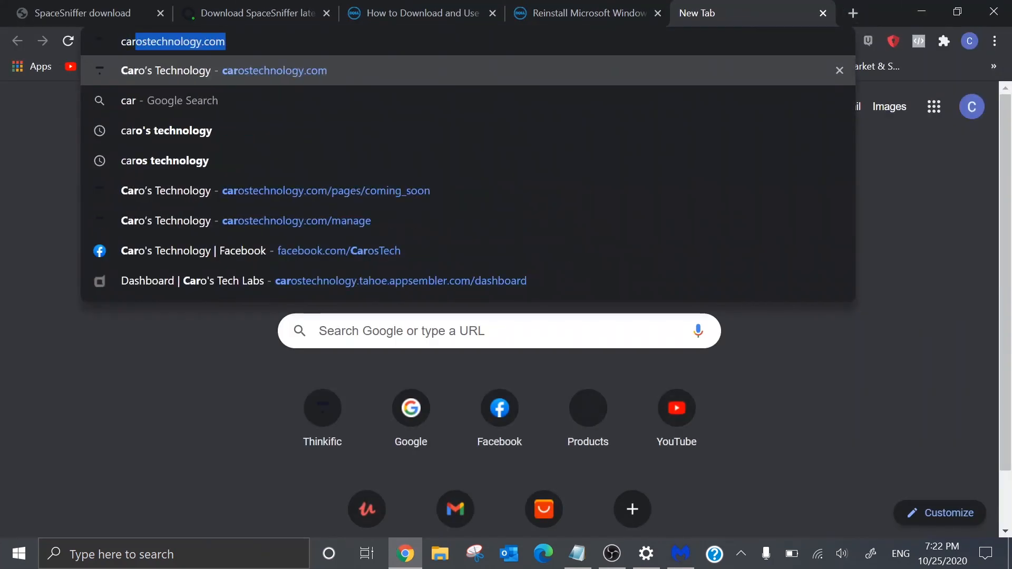
key("Return")
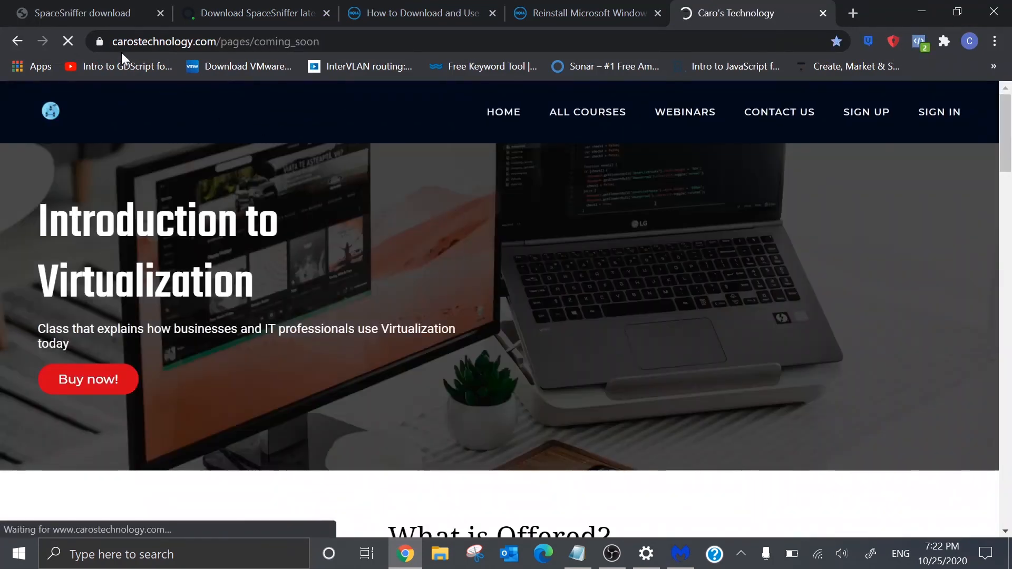
scroll(499, 309, "down", 1)
scroll(500, 309, "up", 1)
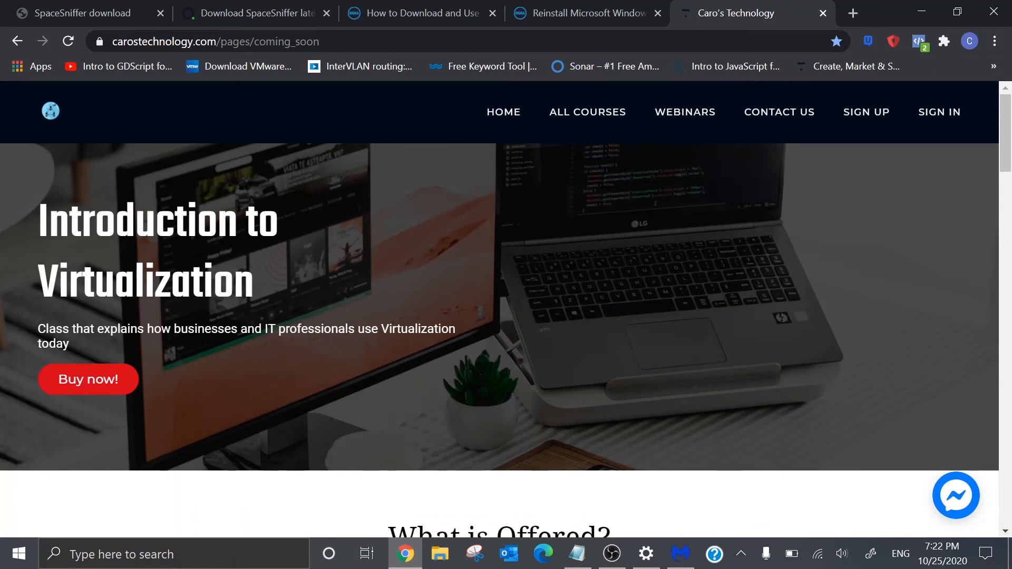
left_click_drag(358, 330, 329, 553)
left_click(353, 406)
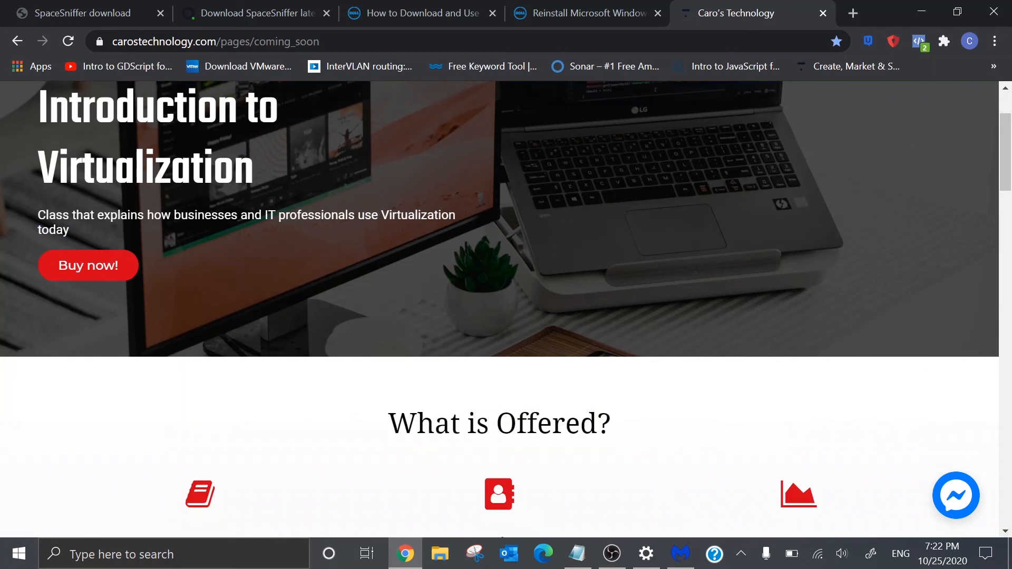
scroll(477, 441, "up", 2)
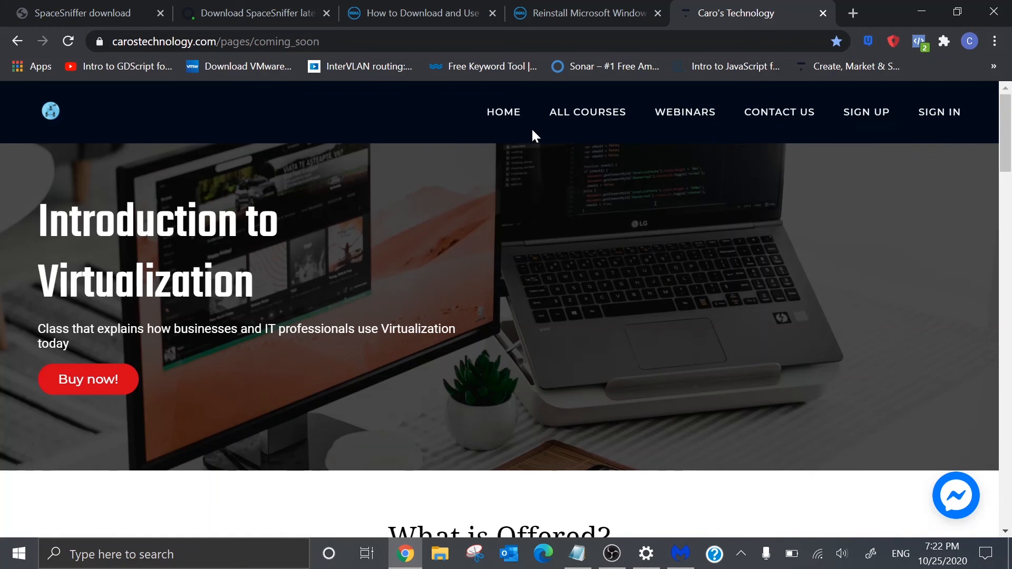
Step: Browse the site's full course list and open the free What is IT? course page
left_click(571, 117)
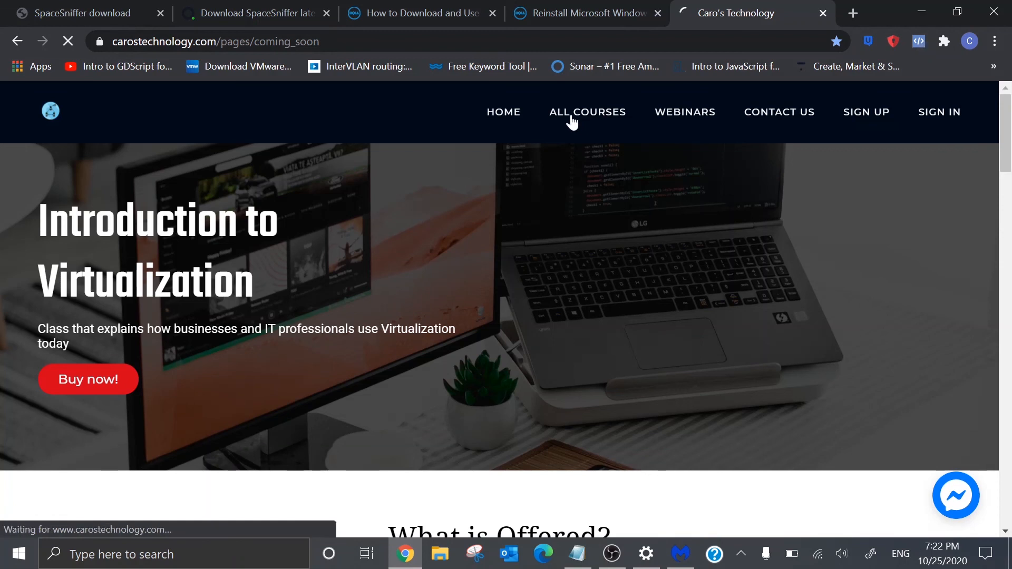
scroll(615, 276, "down", 5)
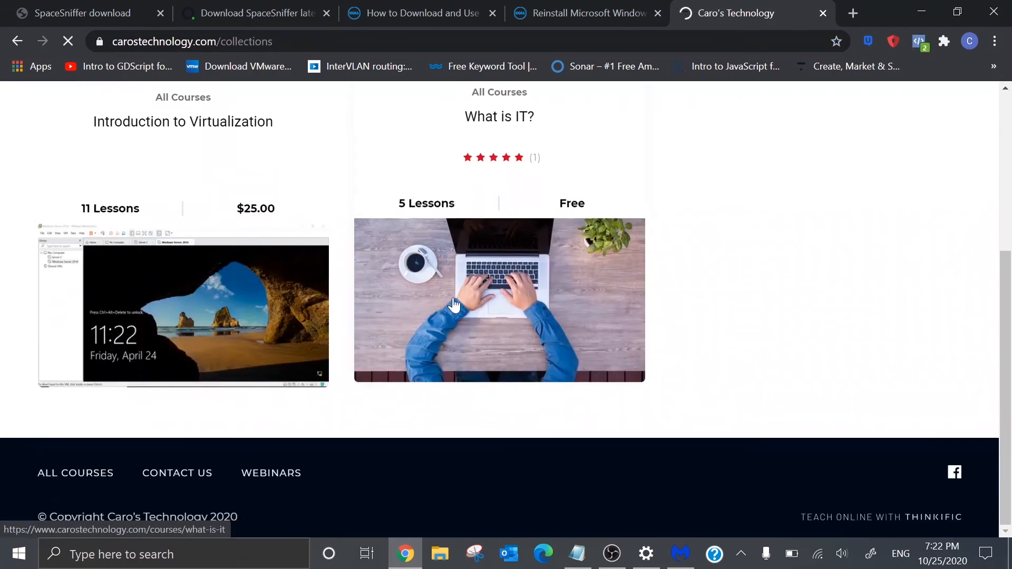
scroll(512, 259, "up", 1)
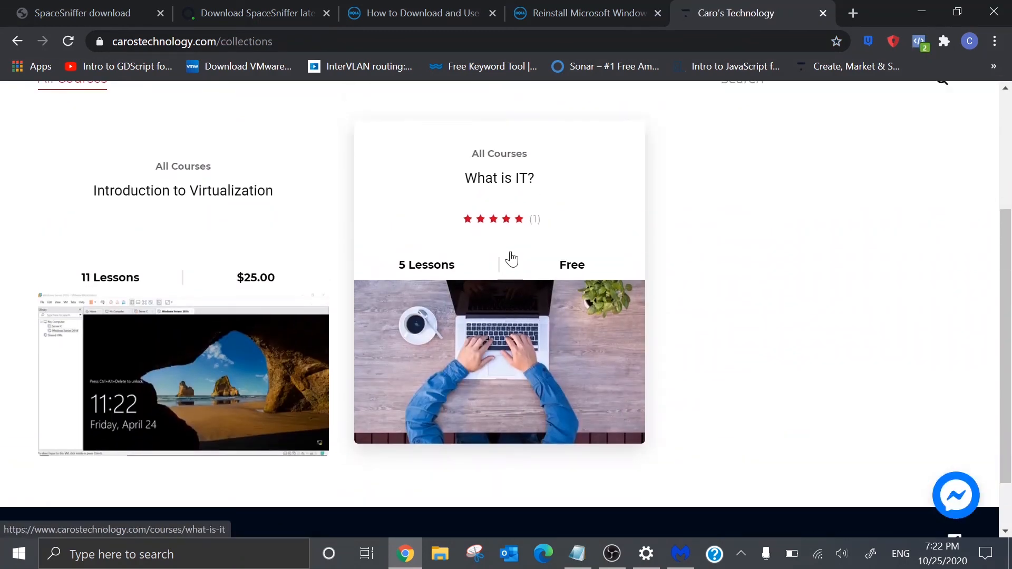
left_click(511, 400)
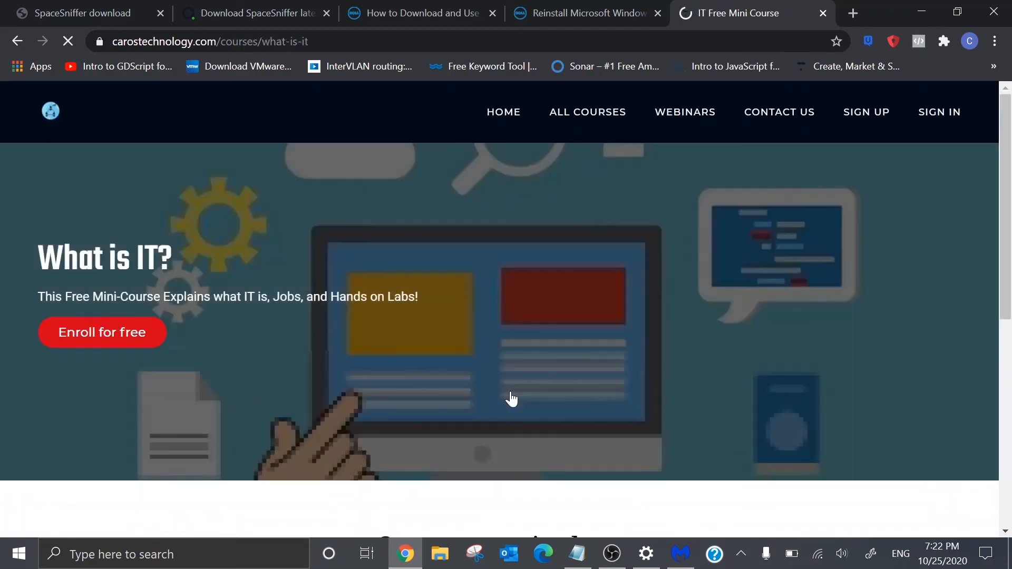
scroll(254, 375, "down", 2)
scroll(252, 373, "down", 1)
scroll(252, 372, "up", 3)
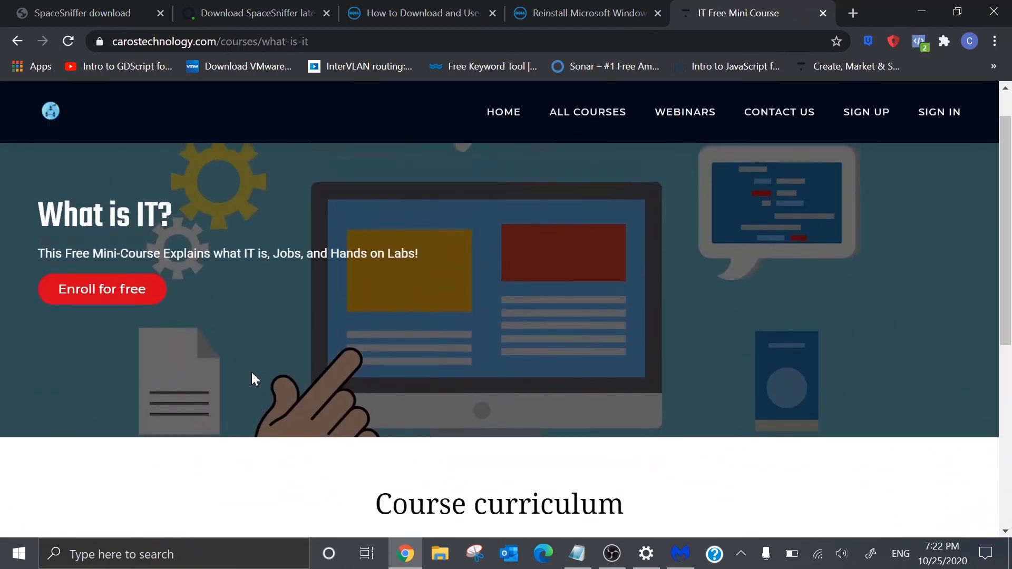
Step: Start the free enrollment for What is IT? and review the new account form without filling it in
scroll(252, 372, "down", 1)
left_click(73, 249)
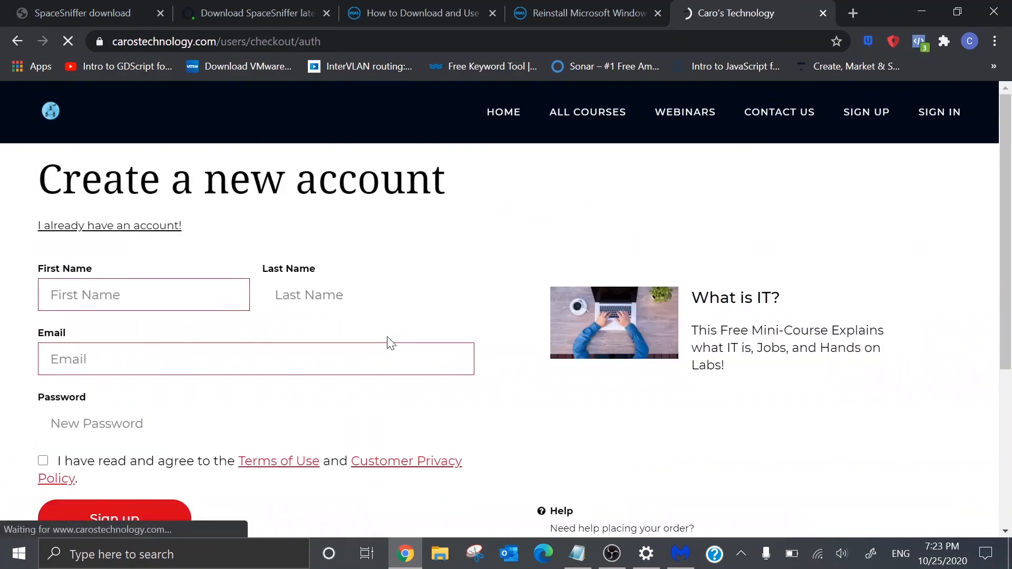
scroll(390, 343, "down", 1)
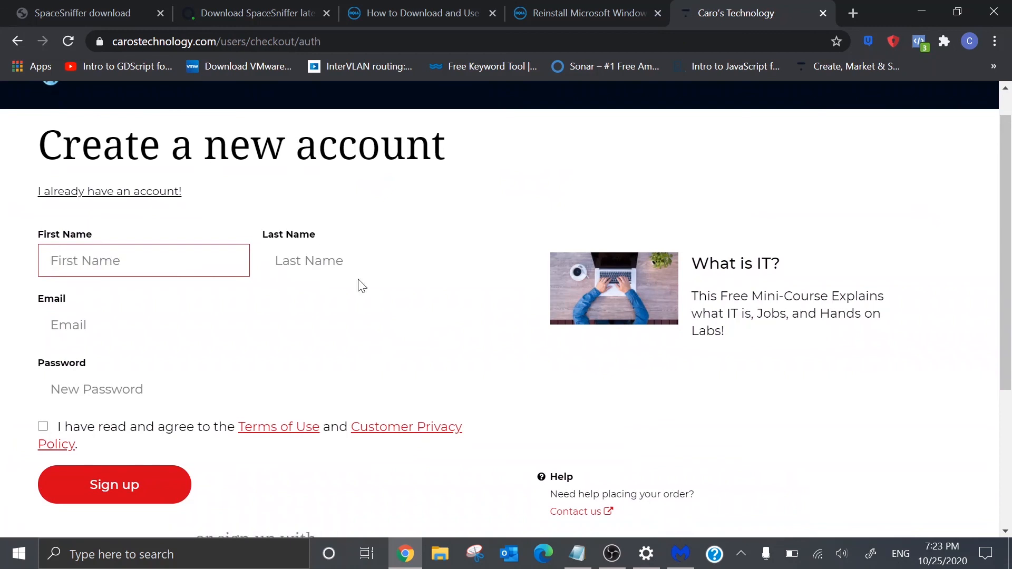
scroll(360, 285, "down", 3)
scroll(358, 285, "up", 4)
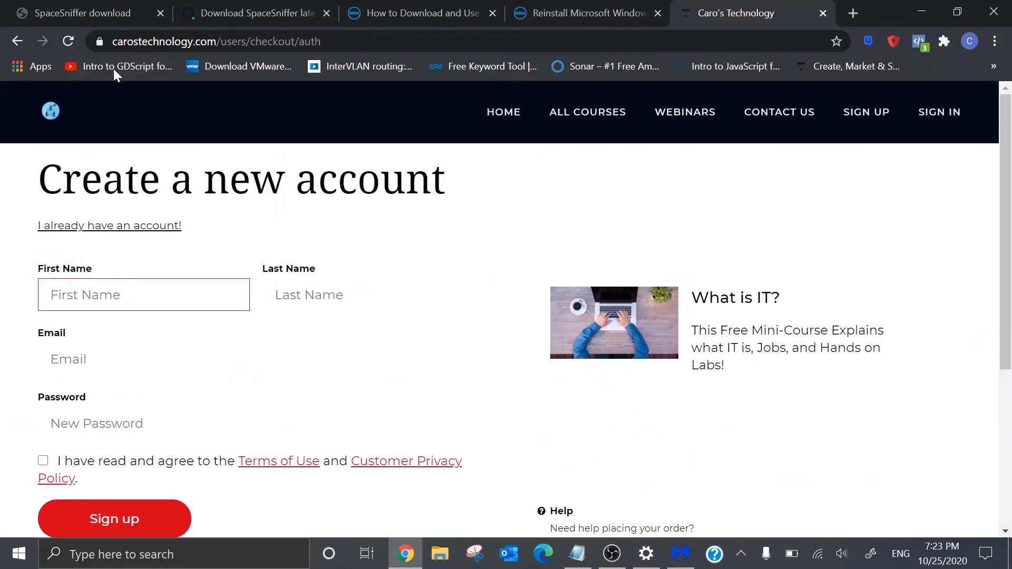
Step: Return to the full course list and reopen the What is IT? course at its curriculum
left_click(612, 112)
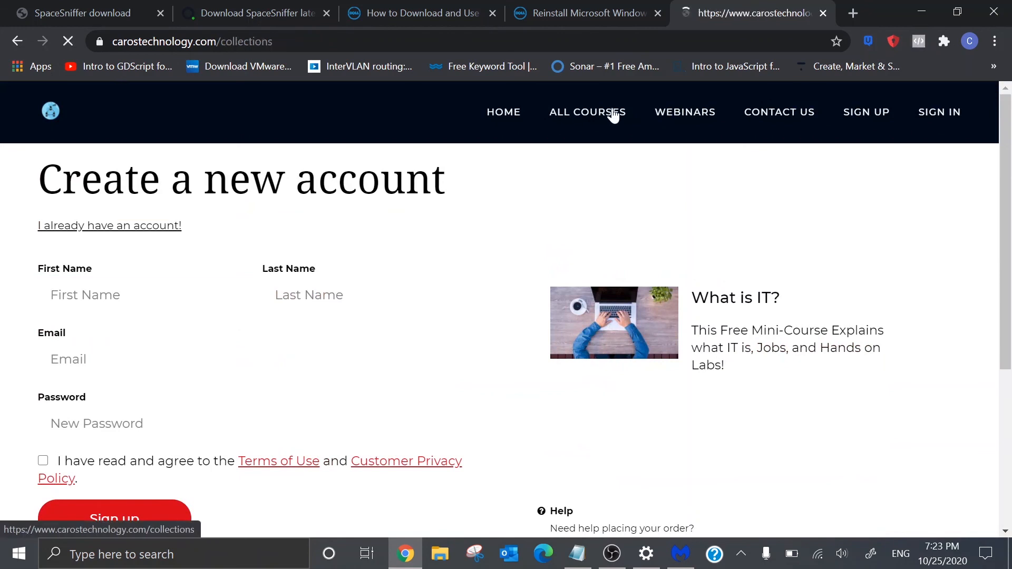
scroll(359, 263, "down", 4)
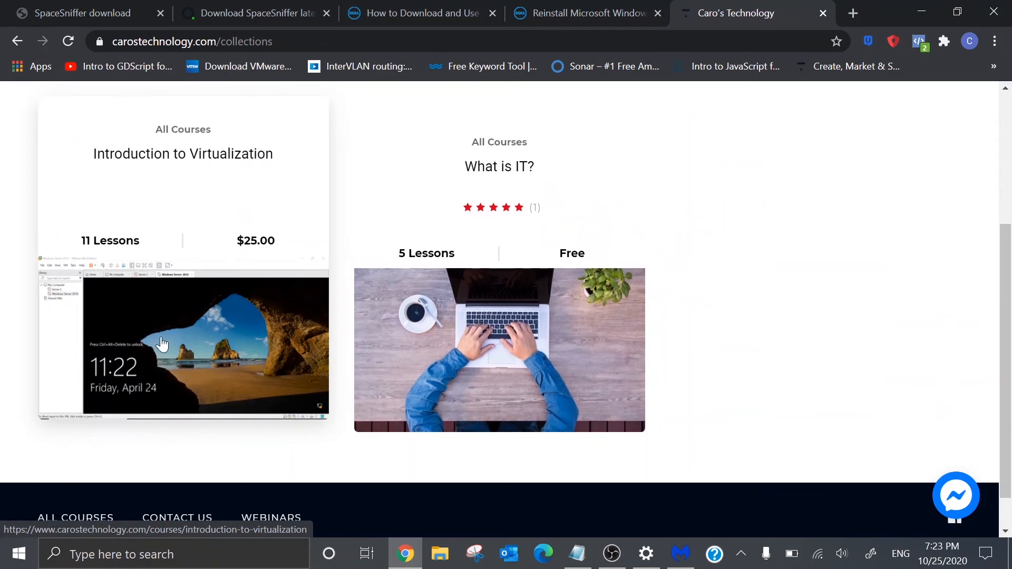
scroll(164, 327, "up", 1)
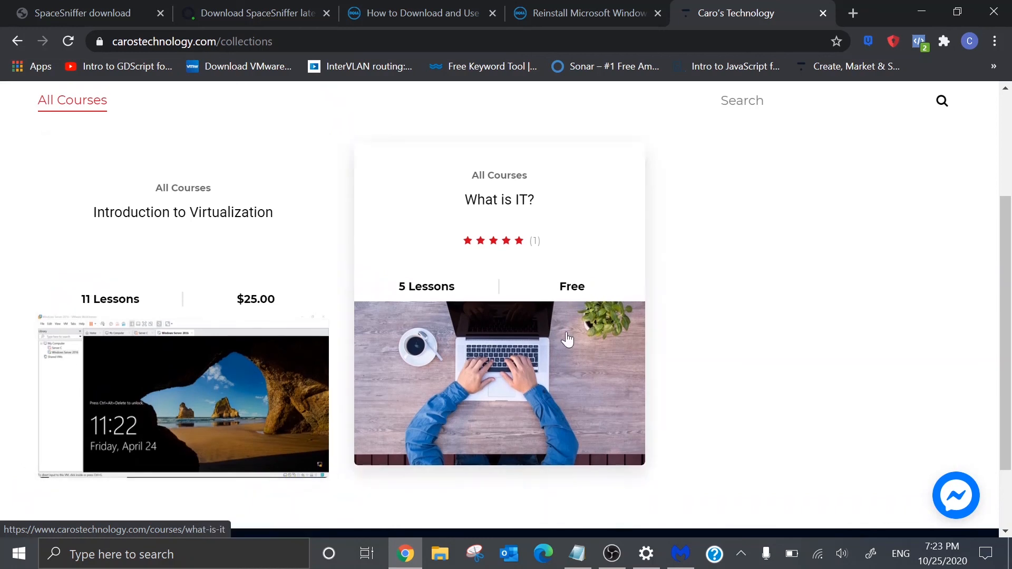
left_click(567, 338)
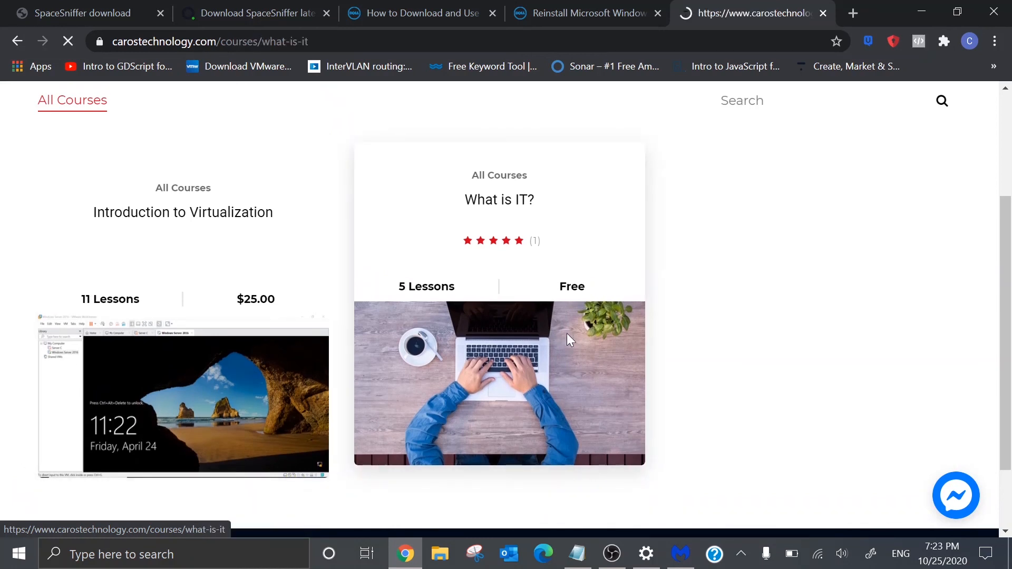
scroll(403, 388, "down", 5)
scroll(402, 383, "down", 2)
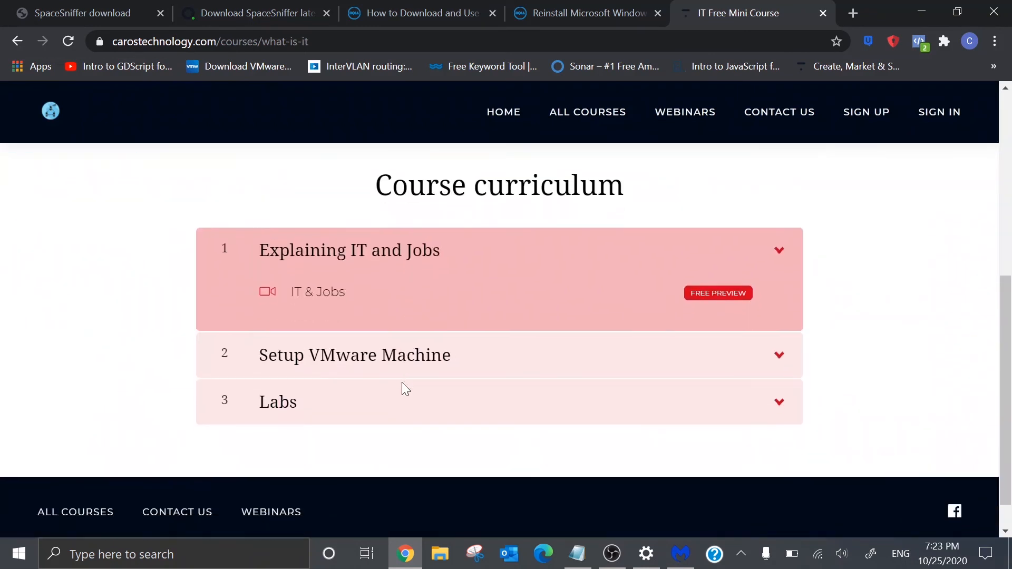
Step: Expand the Explaining IT and Jobs, Setup VMware Machine and Labs curriculum sections to view their lessons
left_click(770, 254)
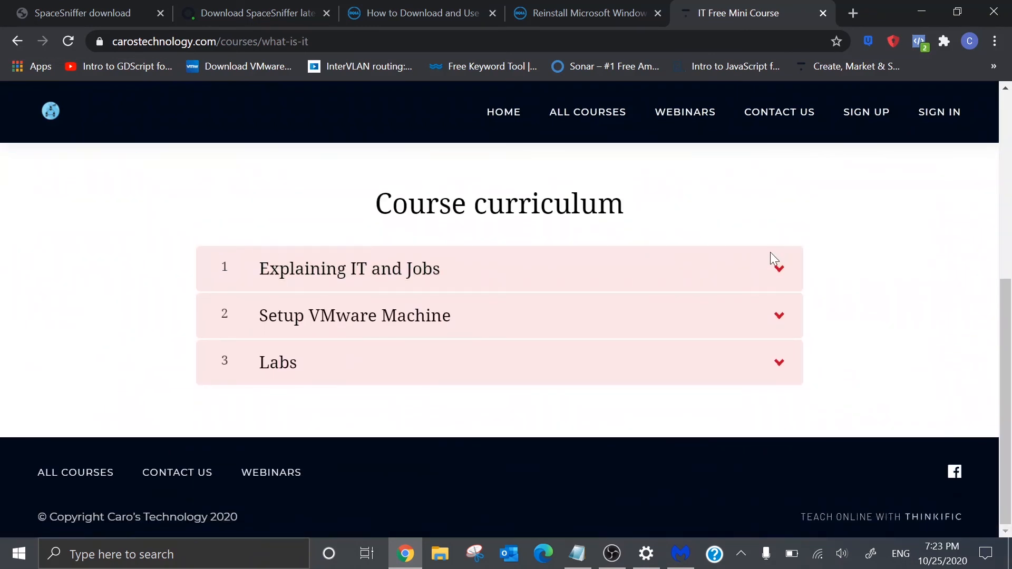
left_click(779, 285)
left_click(536, 355)
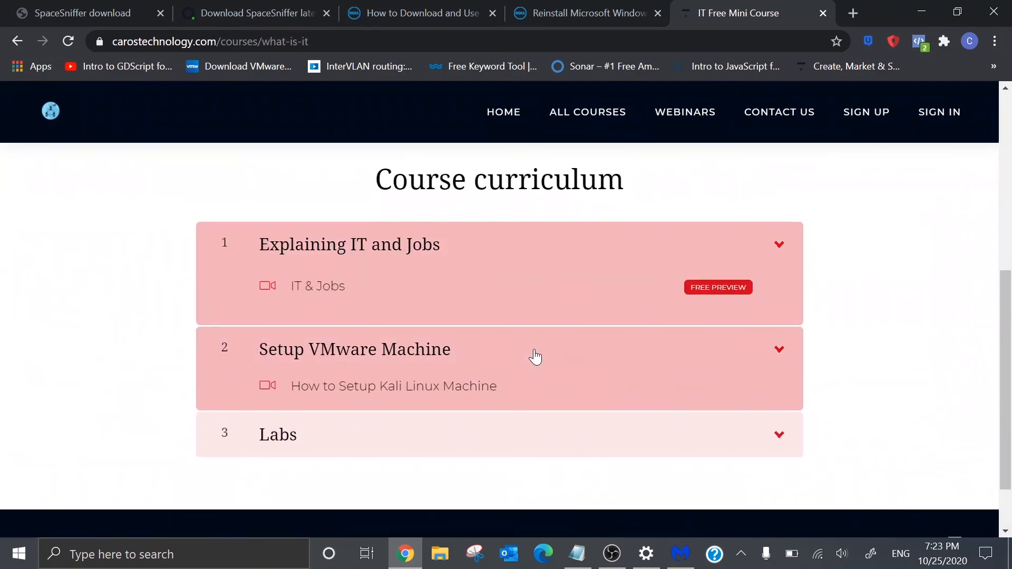
scroll(533, 355, "down", 2)
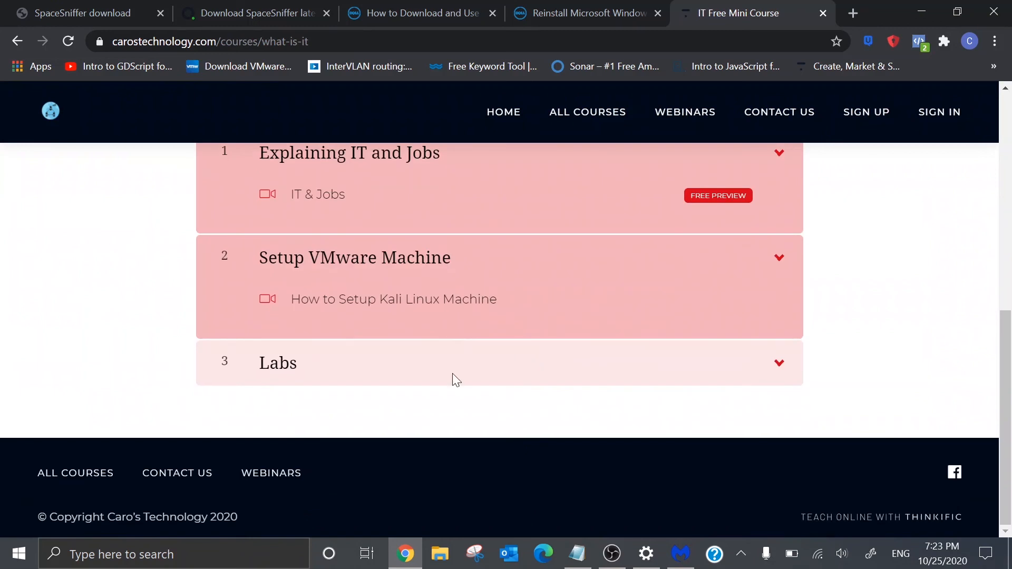
left_click(413, 361)
scroll(416, 362, "down", 2)
scroll(416, 361, "up", 4)
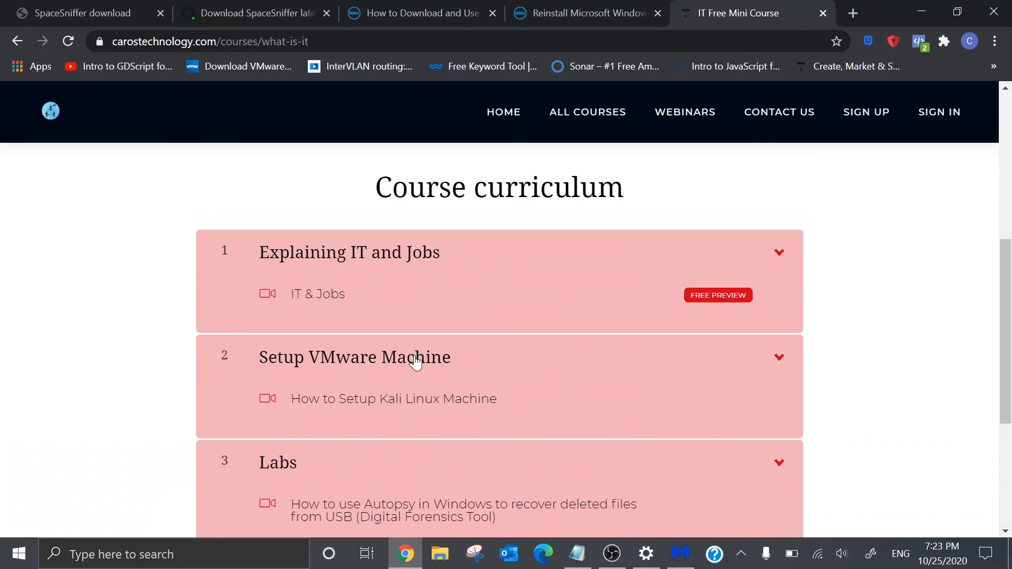
Step: Collapse all three curriculum sections and go back to the site's home page
left_click(783, 253)
left_click(774, 311)
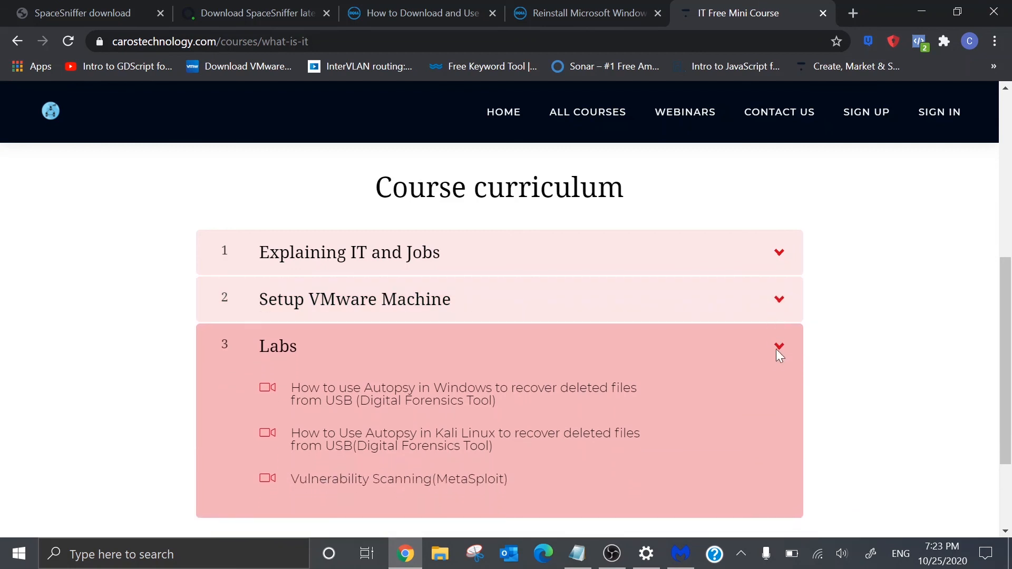
left_click(777, 350)
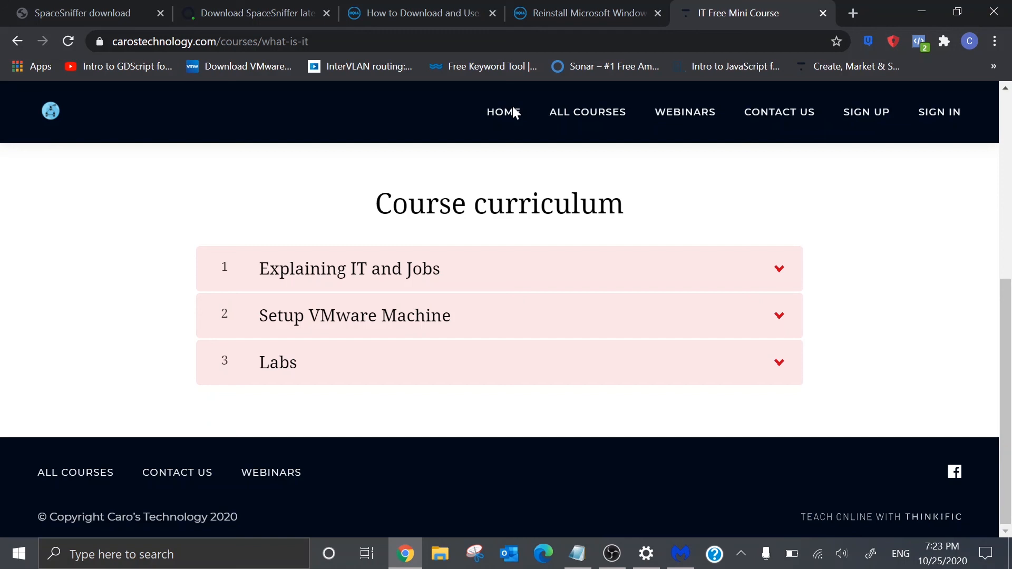
left_click(511, 113)
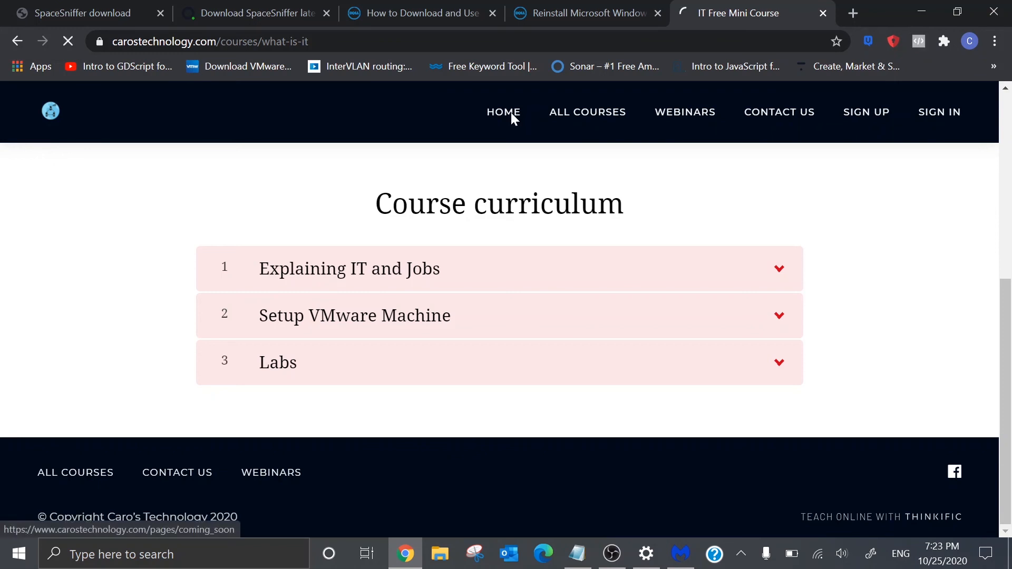